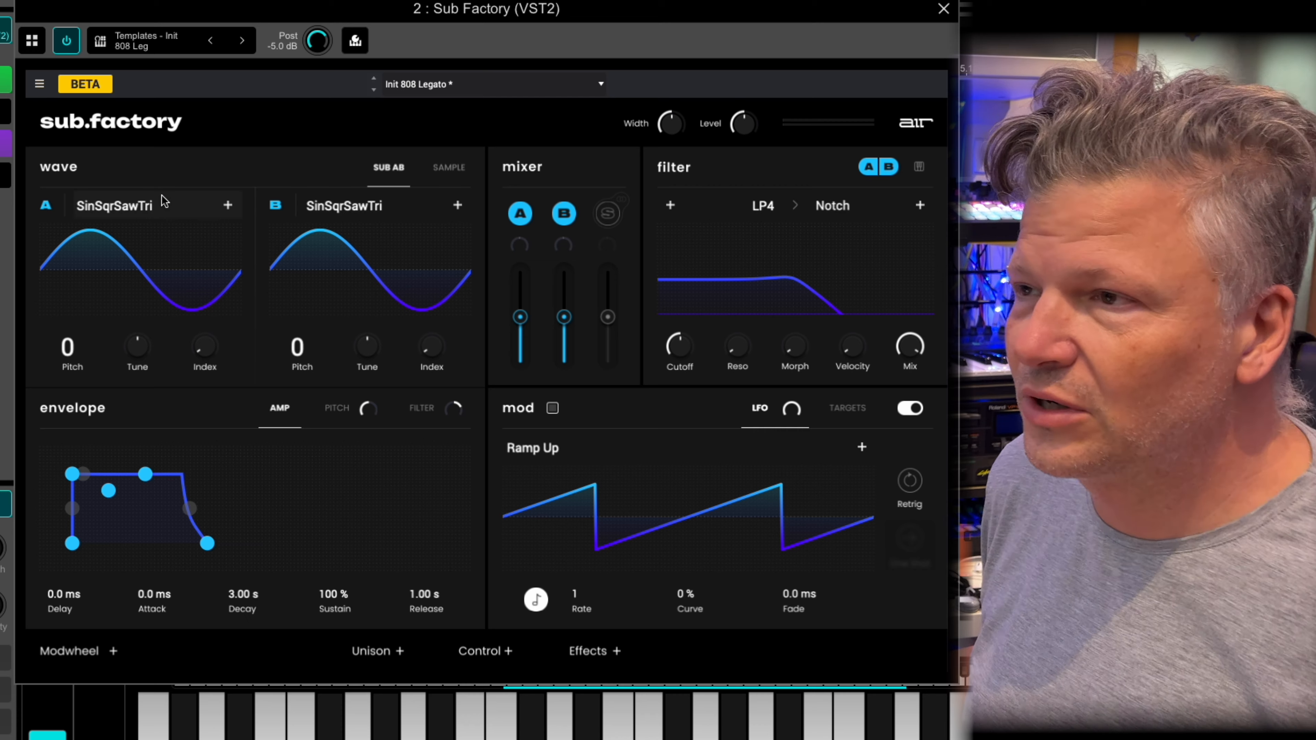
Switch oscillator B off and back on from both the wave section and the mixer
left_click(275, 206)
left_click(276, 206)
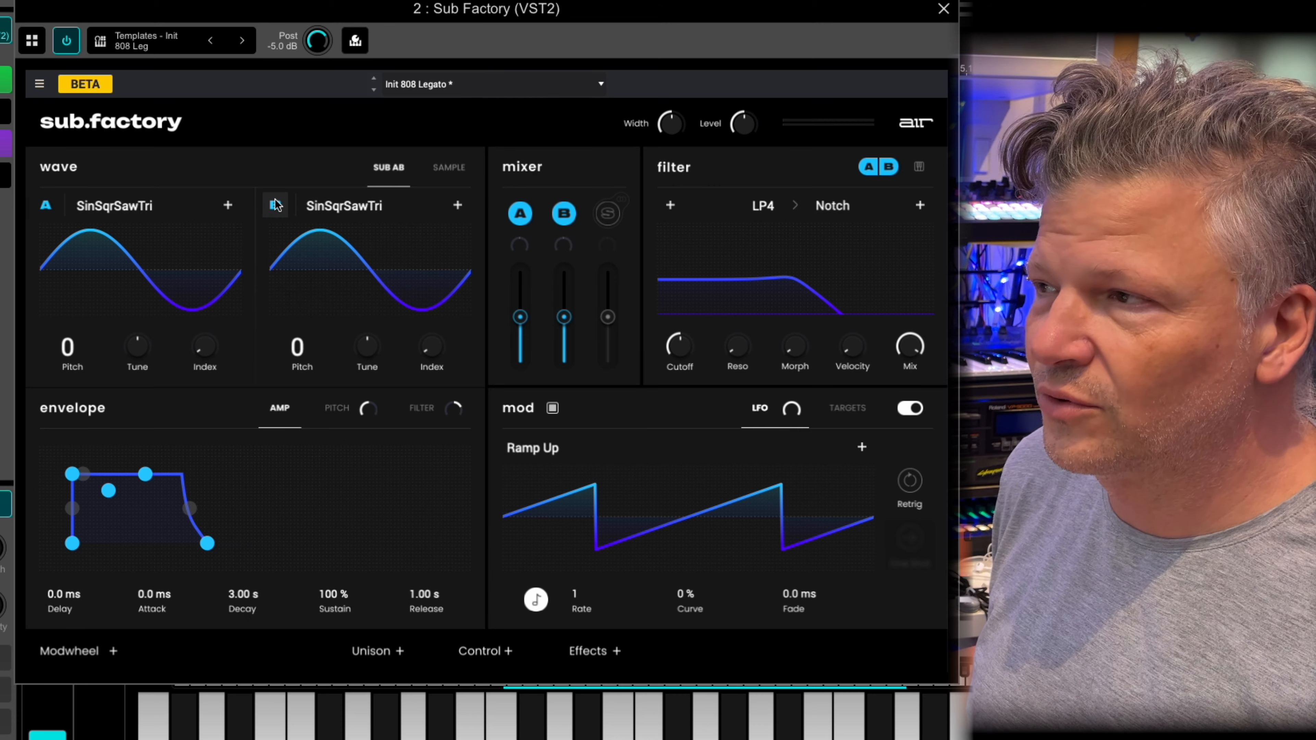
left_click(564, 214)
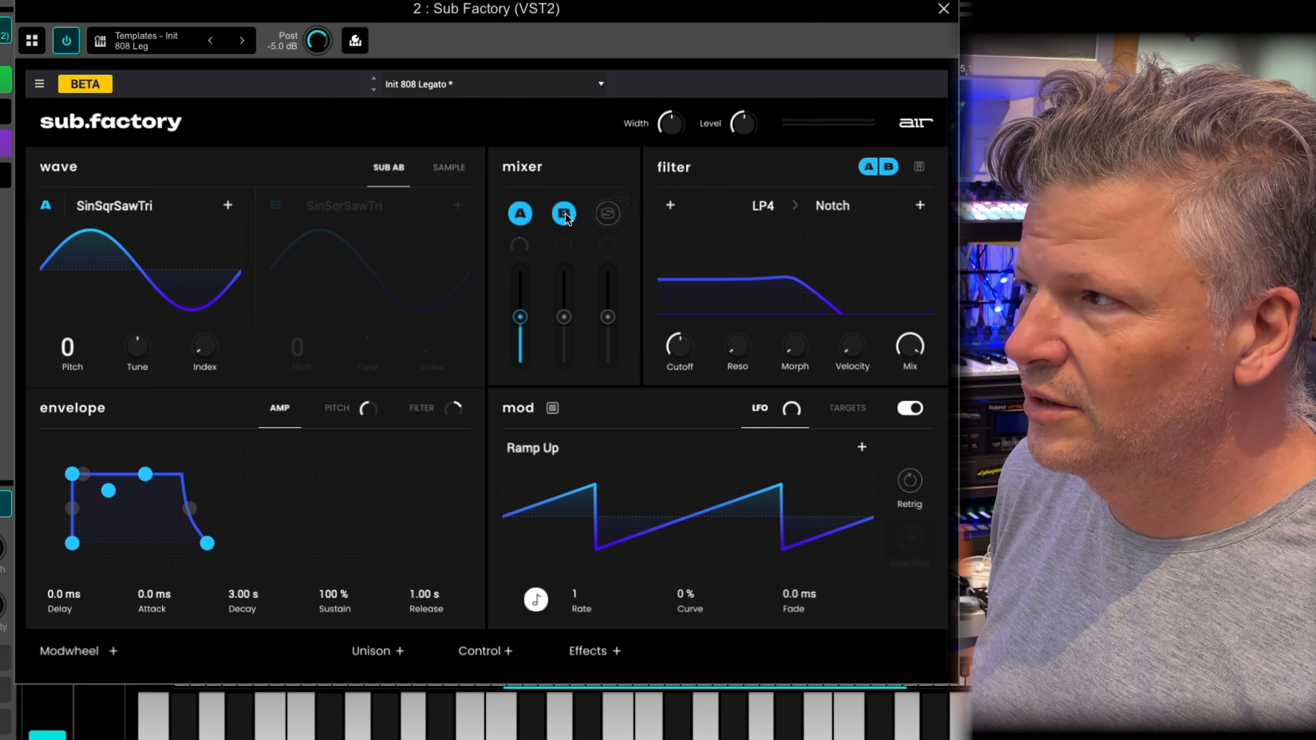
left_click(564, 213)
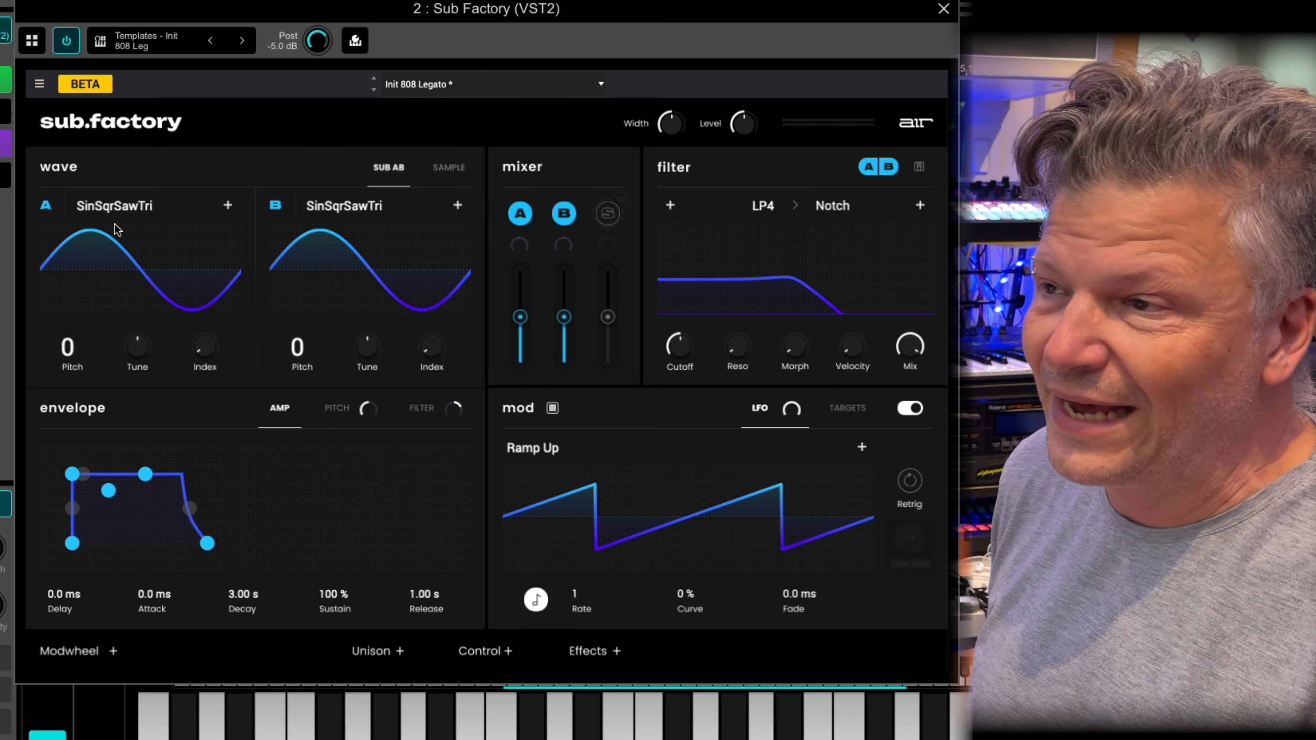
Load the analog Sub Mutations wavetable into oscillator A and raise its Index past the midpoint
left_click(147, 215)
mouse_move(141, 233)
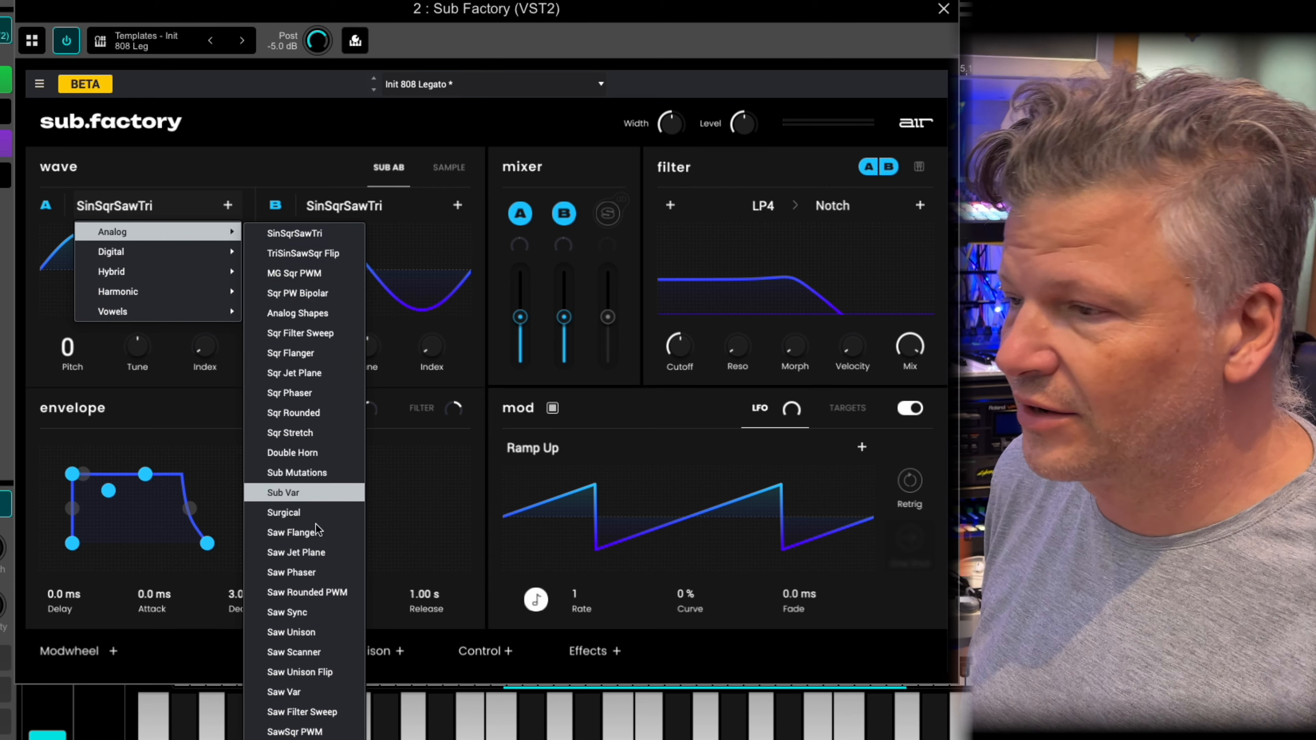
left_click(320, 474)
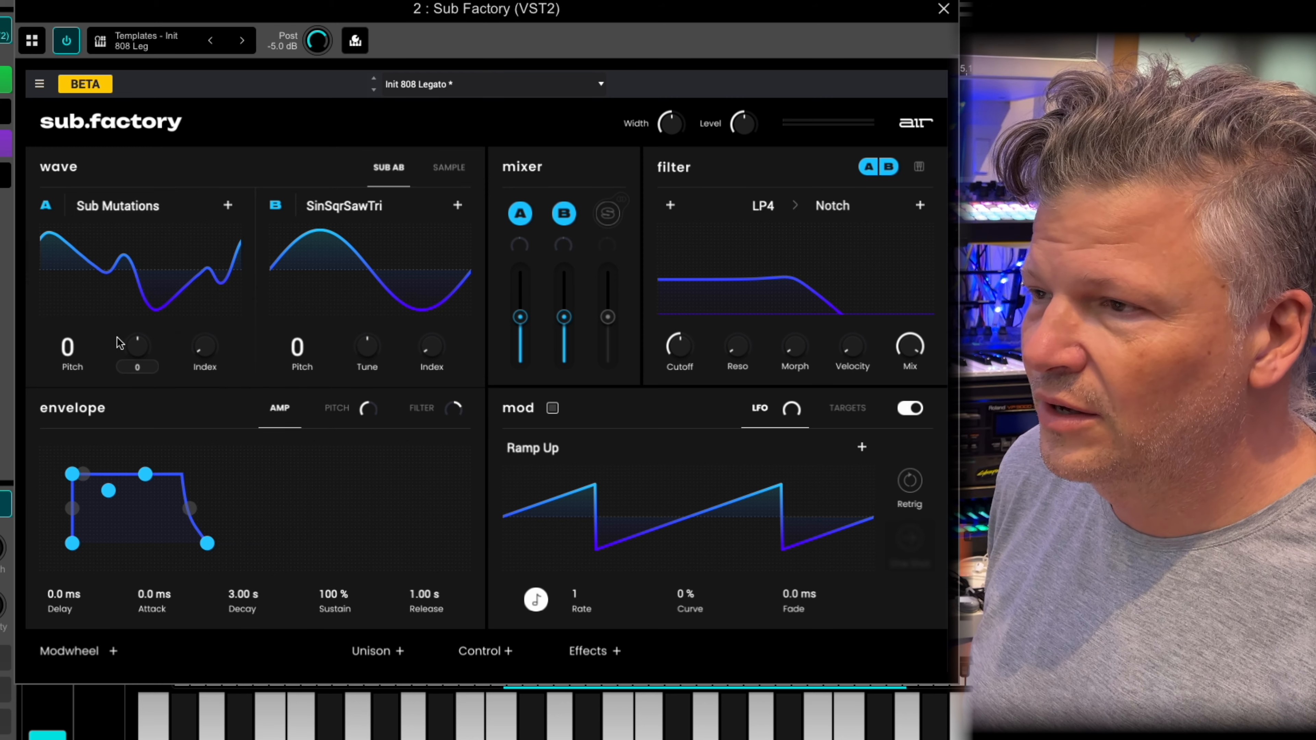
left_click_drag(207, 348, 227, 295)
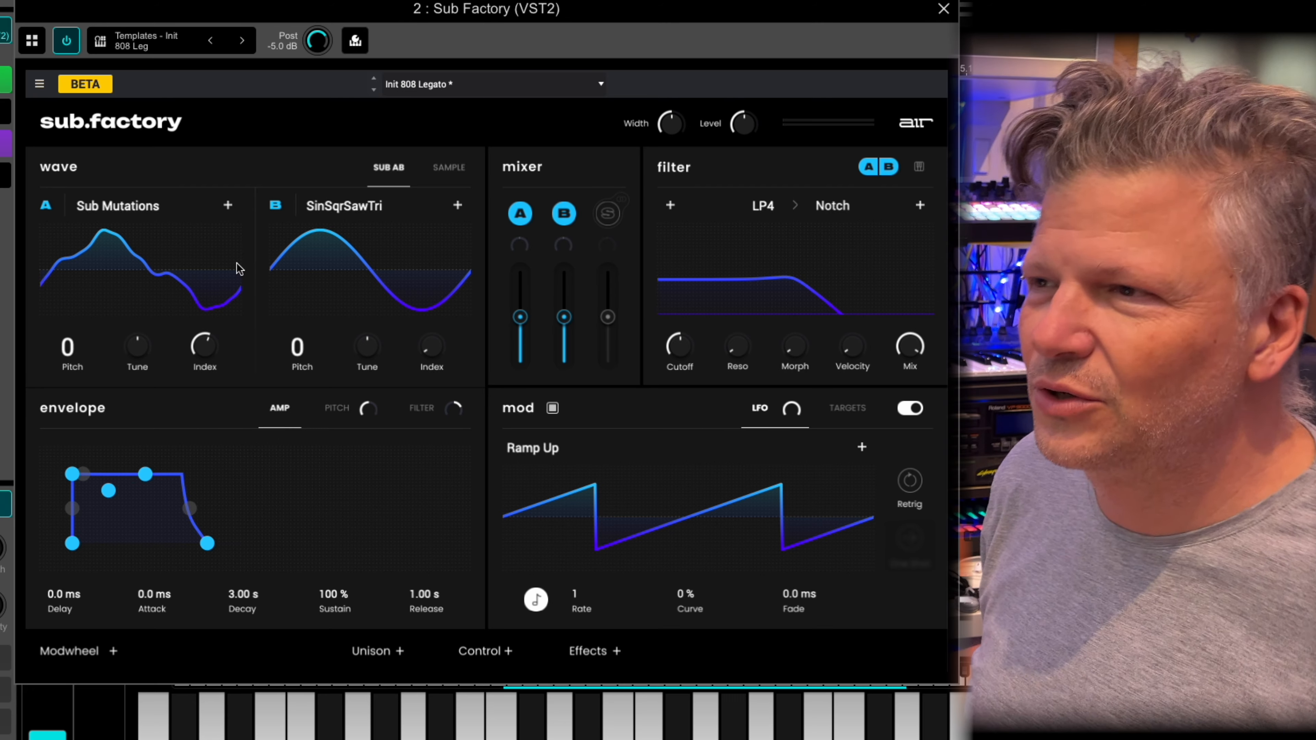
left_click_drag(204, 343, 200, 329)
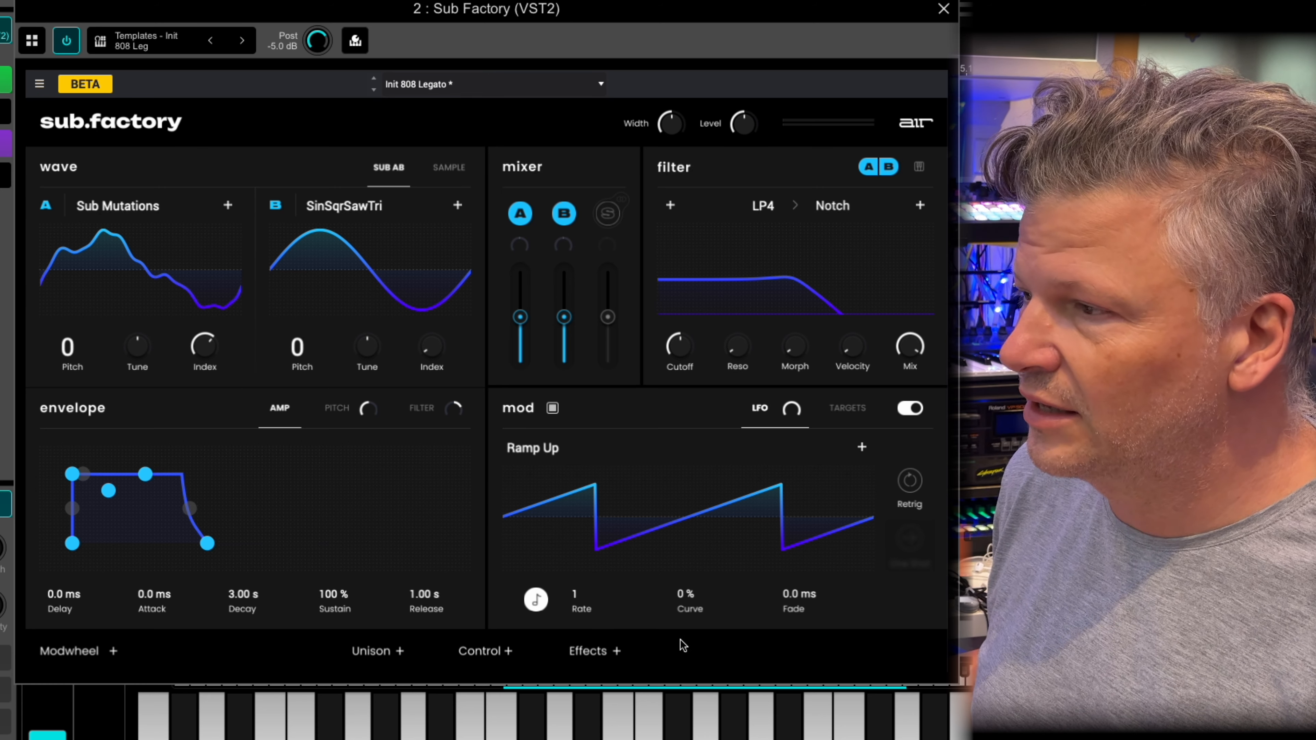
Enable Index A as a modulation target and set its range from 36% to 69%
left_click(848, 408)
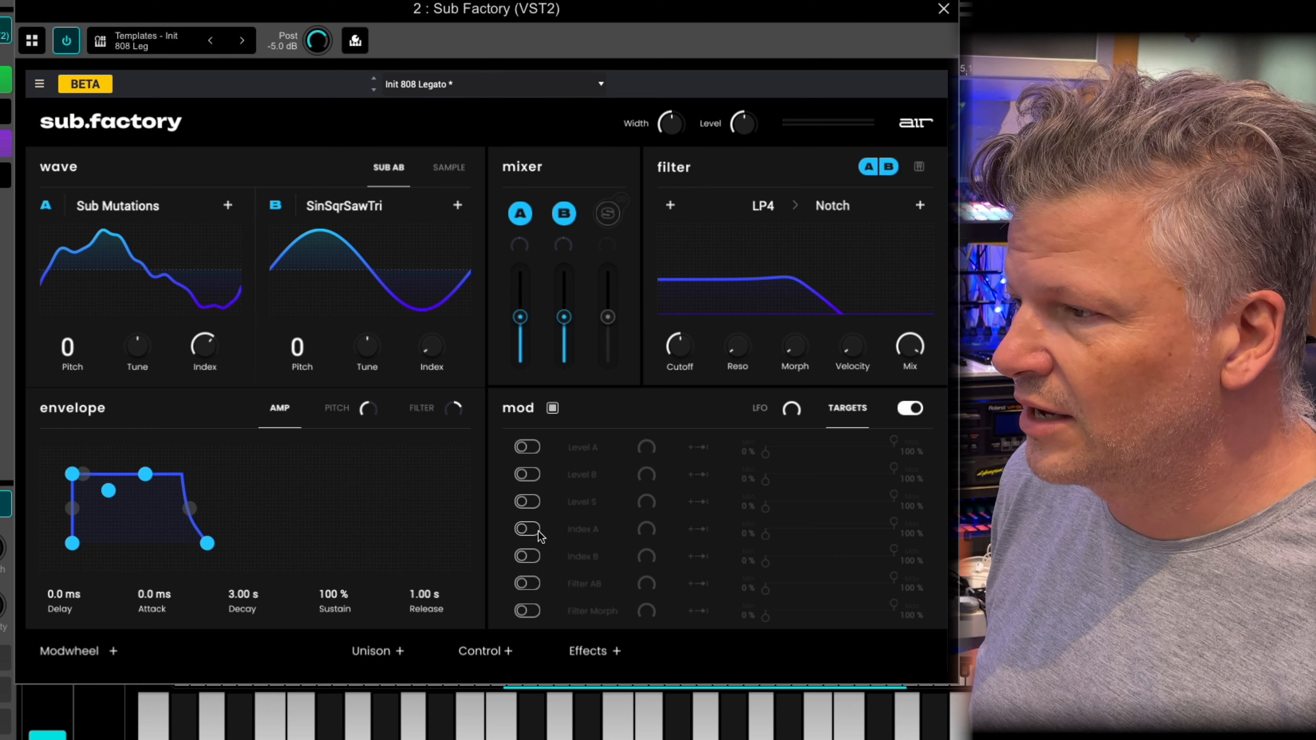
left_click(528, 529)
left_click_drag(770, 542, 842, 542)
mouse_move(642, 532)
left_mouse_down()
mouse_move(641, 563)
mouse_move(641, 536)
left_mouse_up()
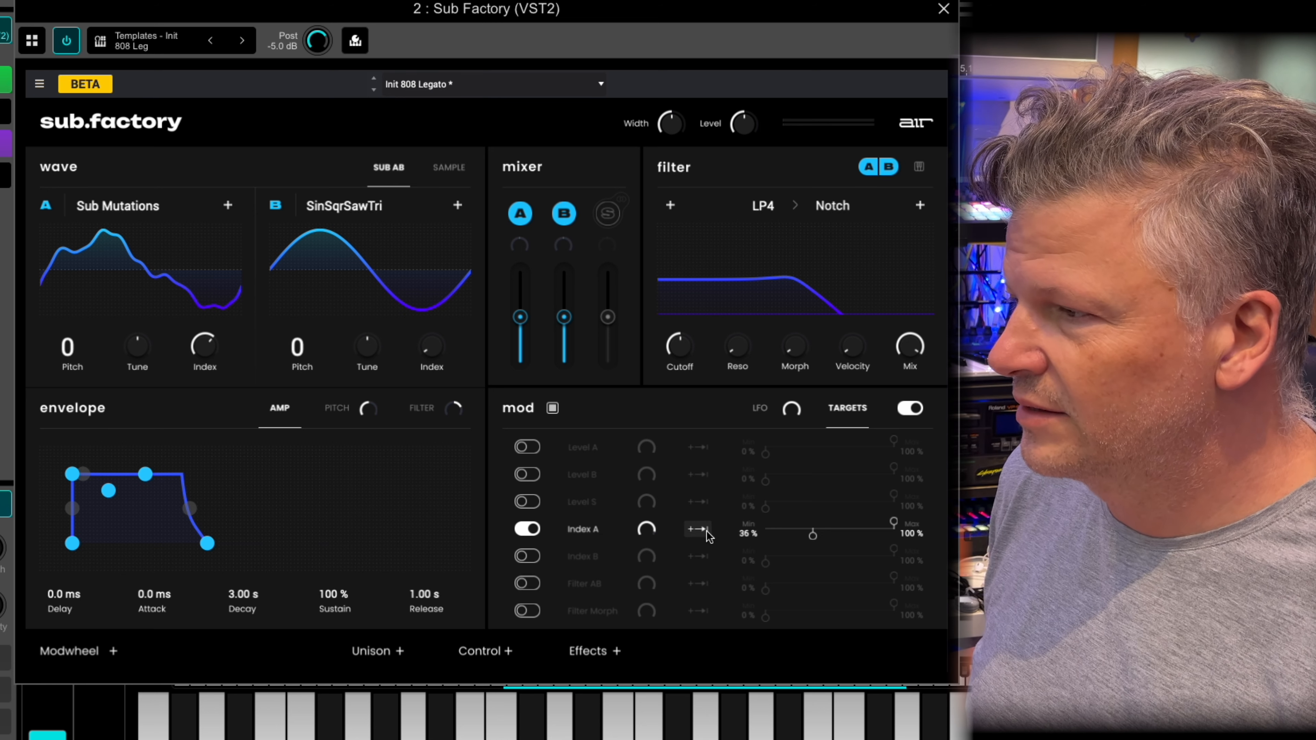
left_click_drag(889, 523, 854, 522)
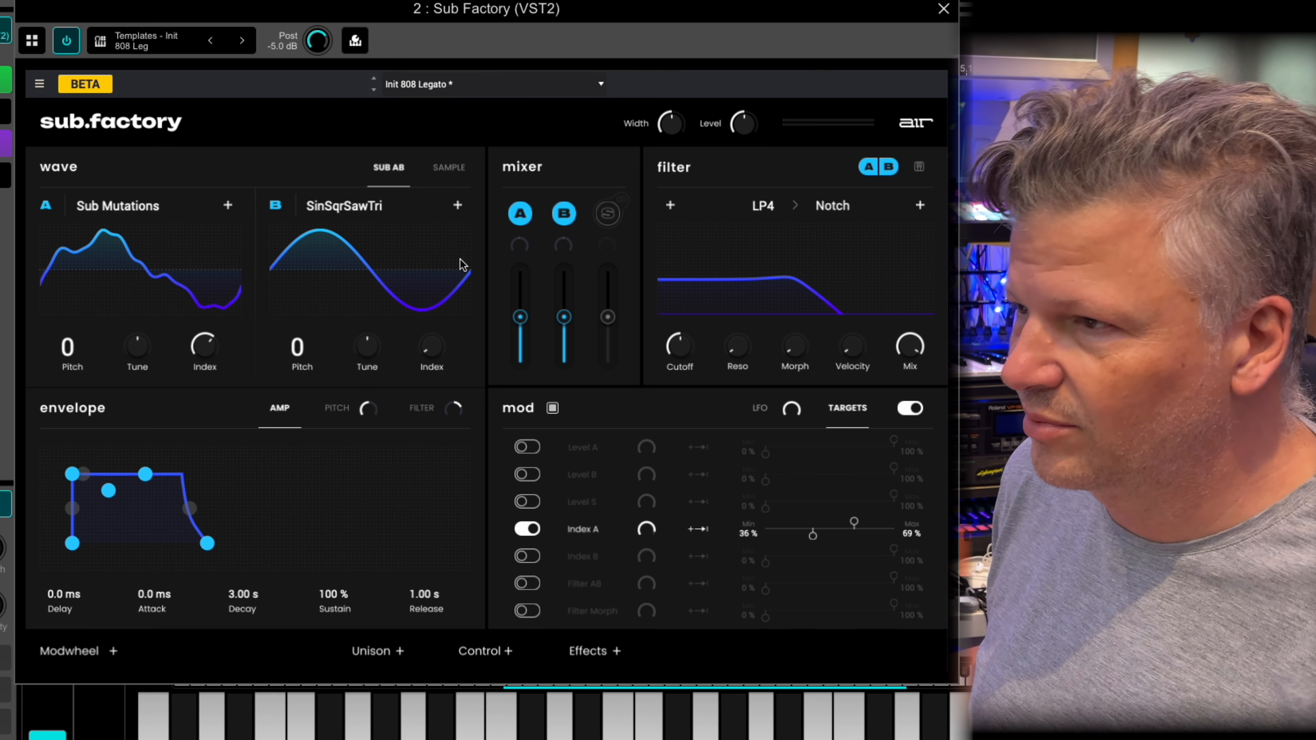
Turn off oscillator B and open the filter cutoff fully
left_click(275, 205)
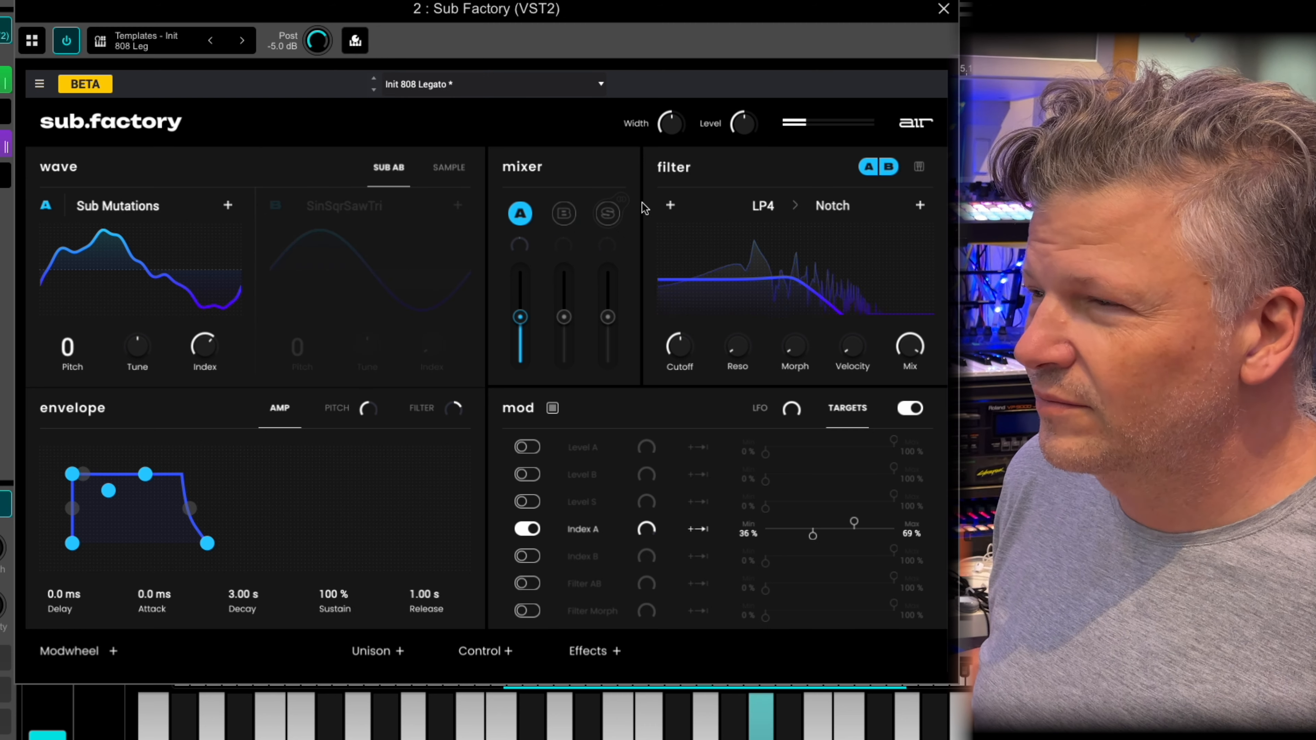
mouse_move(212, 350)
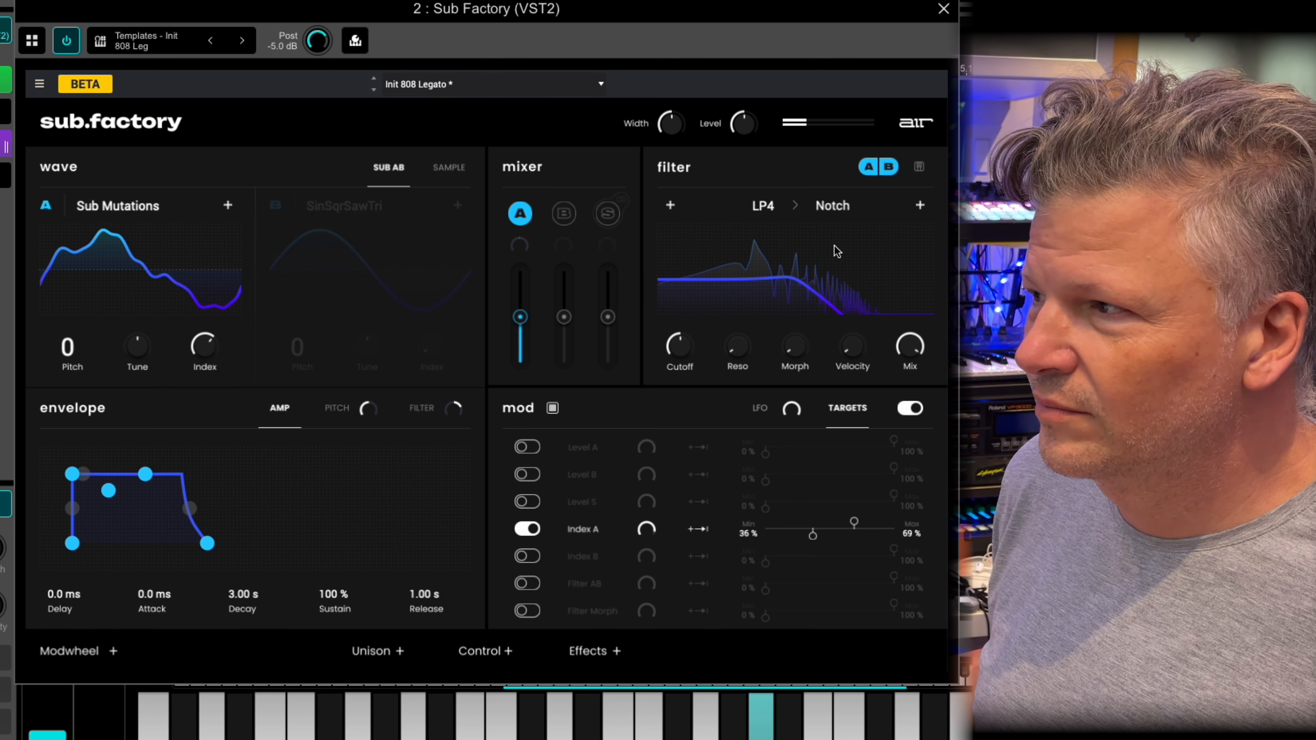
left_click_drag(687, 342, 698, 277)
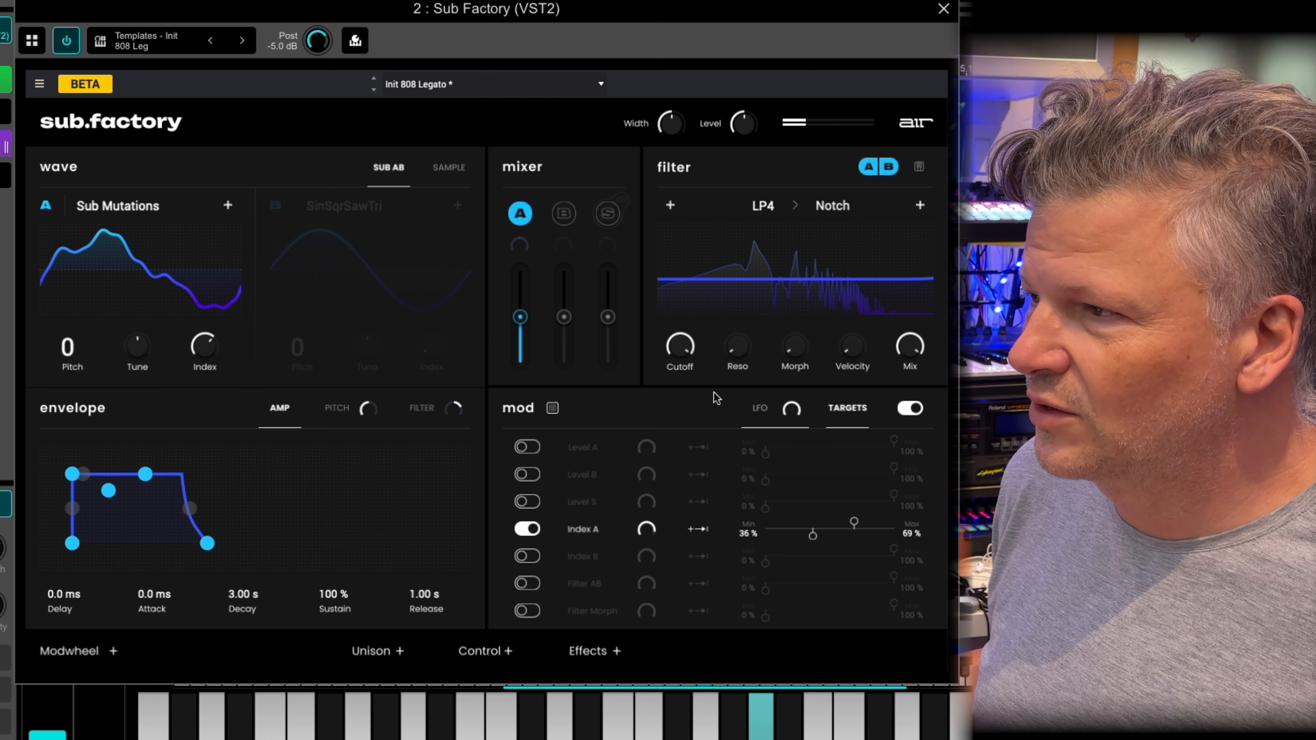
Change the LFO waveform to Triangle
left_click(766, 409)
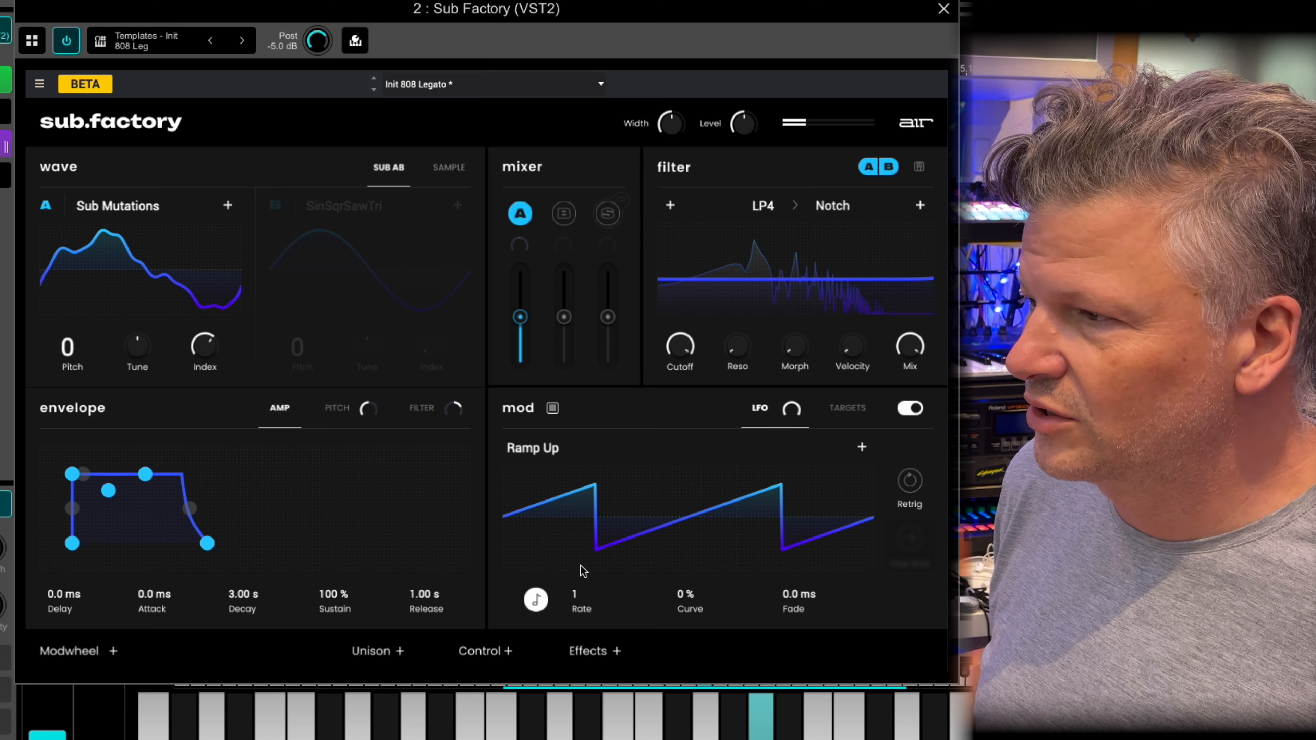
left_click(860, 450)
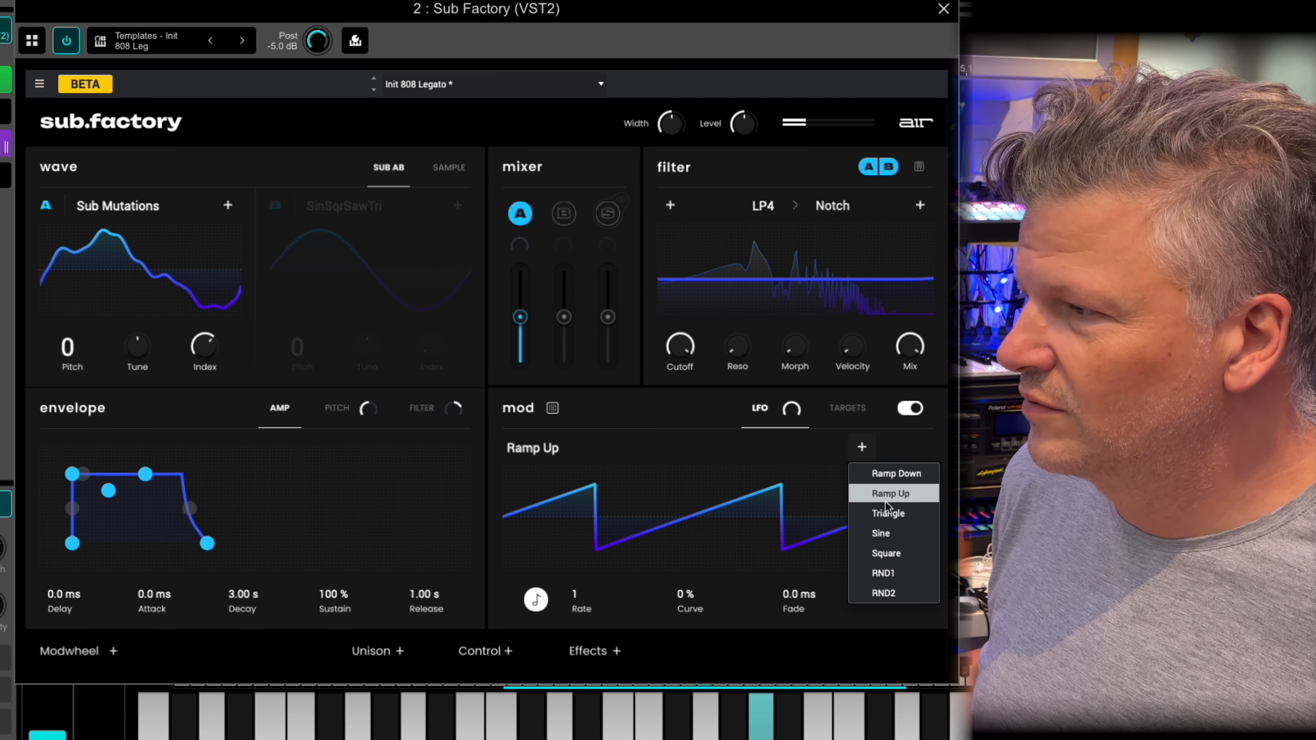
left_click(889, 514)
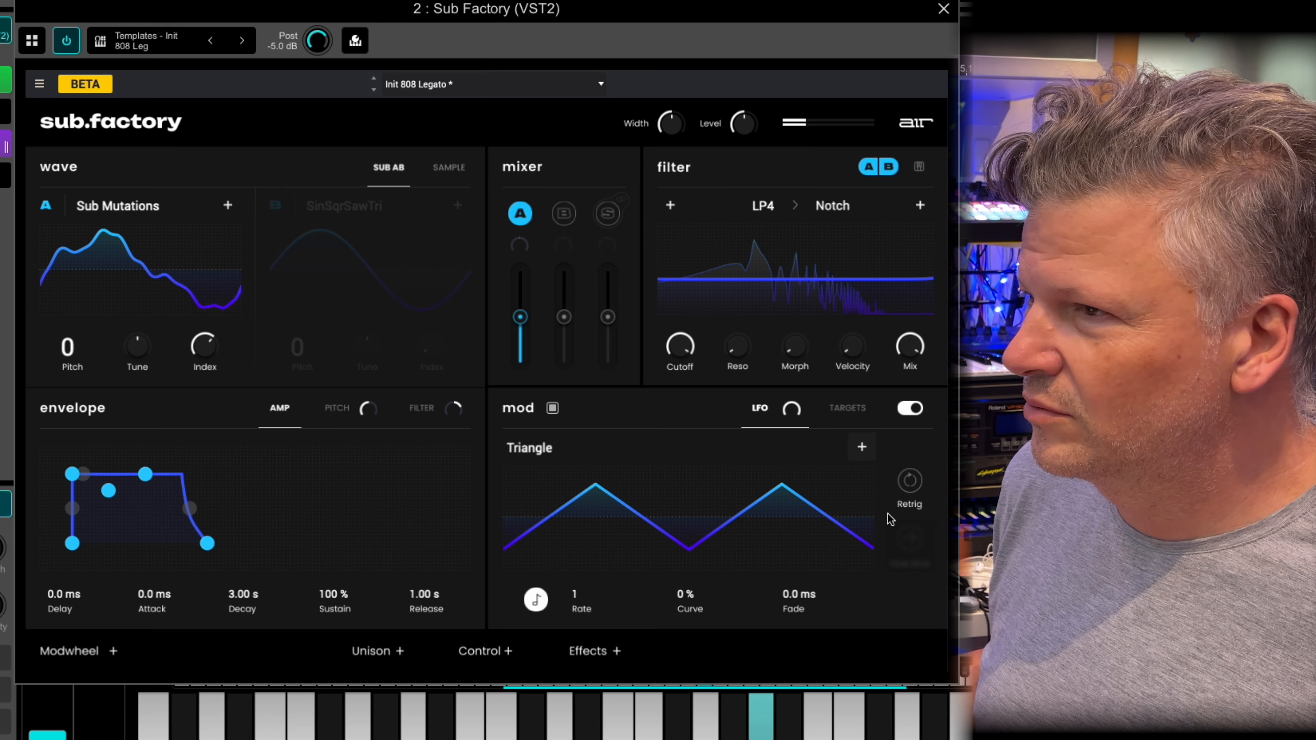
Lower oscillator A's Index and widen the Index A modulation range to 0% through 100%
left_click(847, 408)
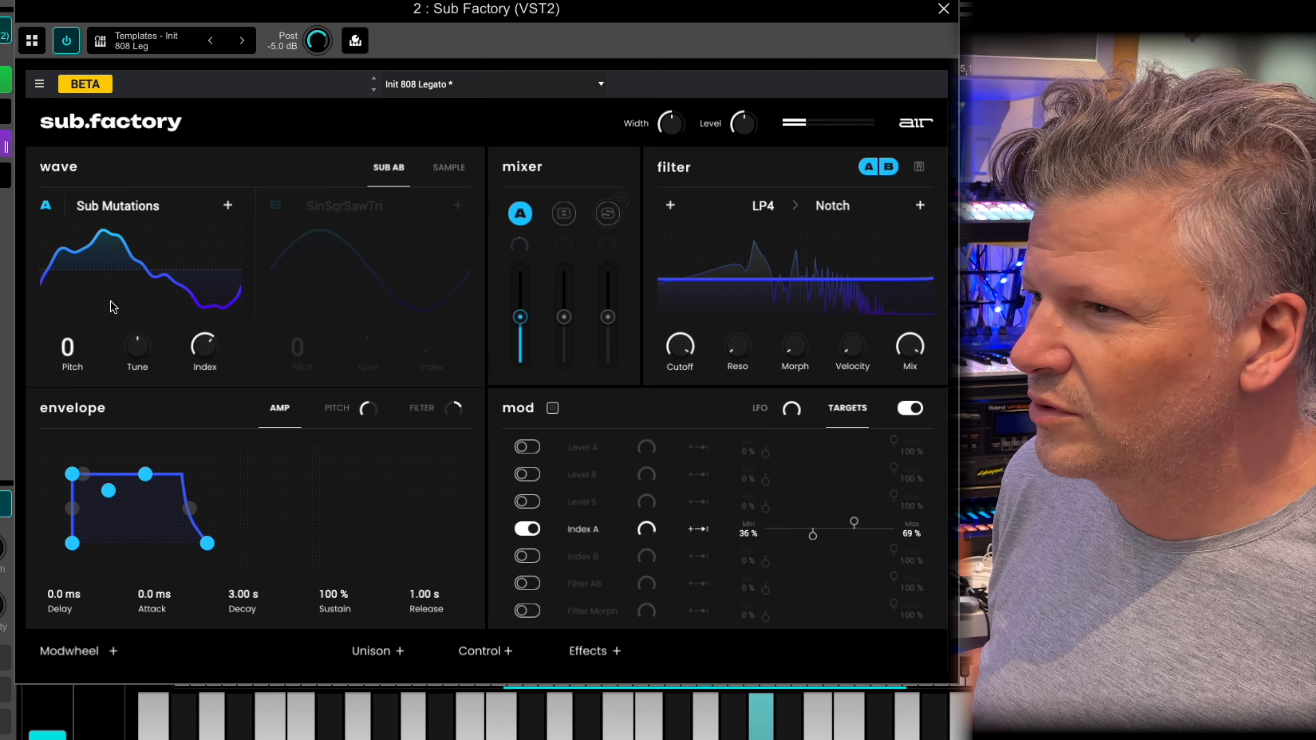
mouse_move(203, 346)
left_mouse_down()
mouse_move(199, 374)
mouse_move(209, 338)
left_mouse_up()
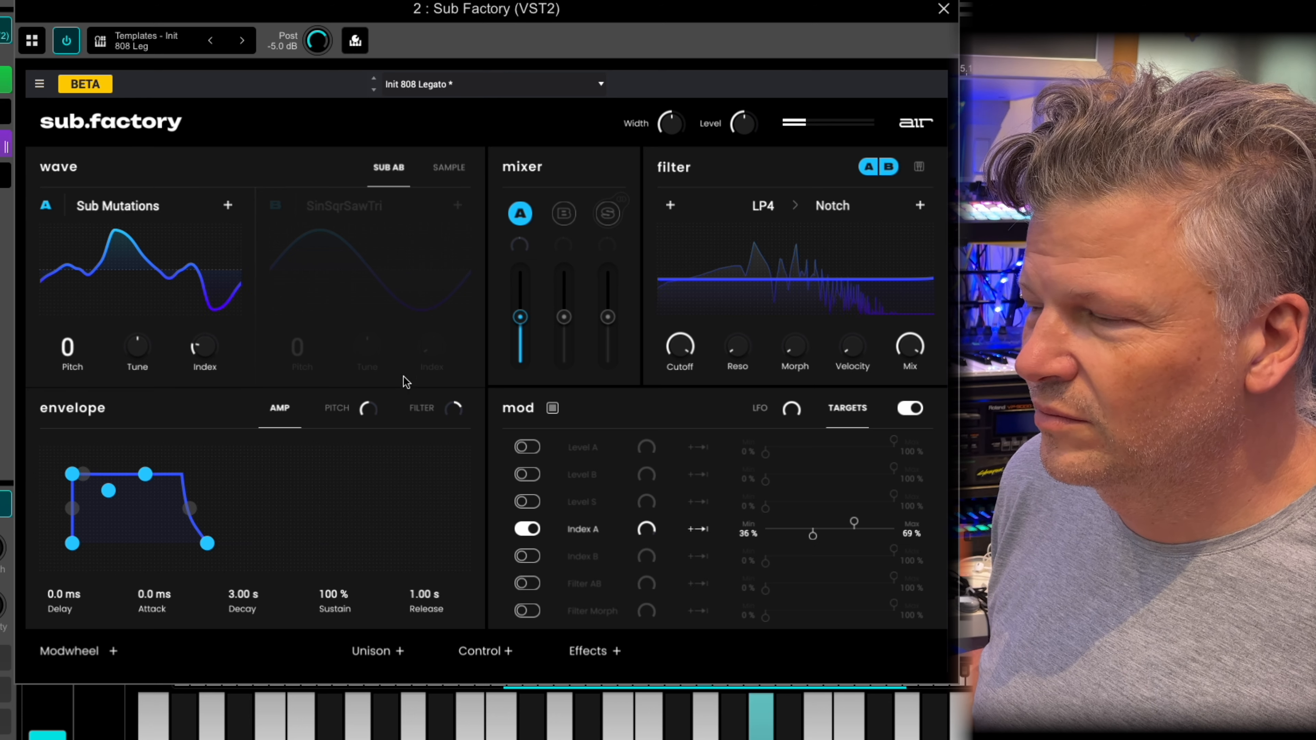
left_click_drag(857, 528, 896, 526)
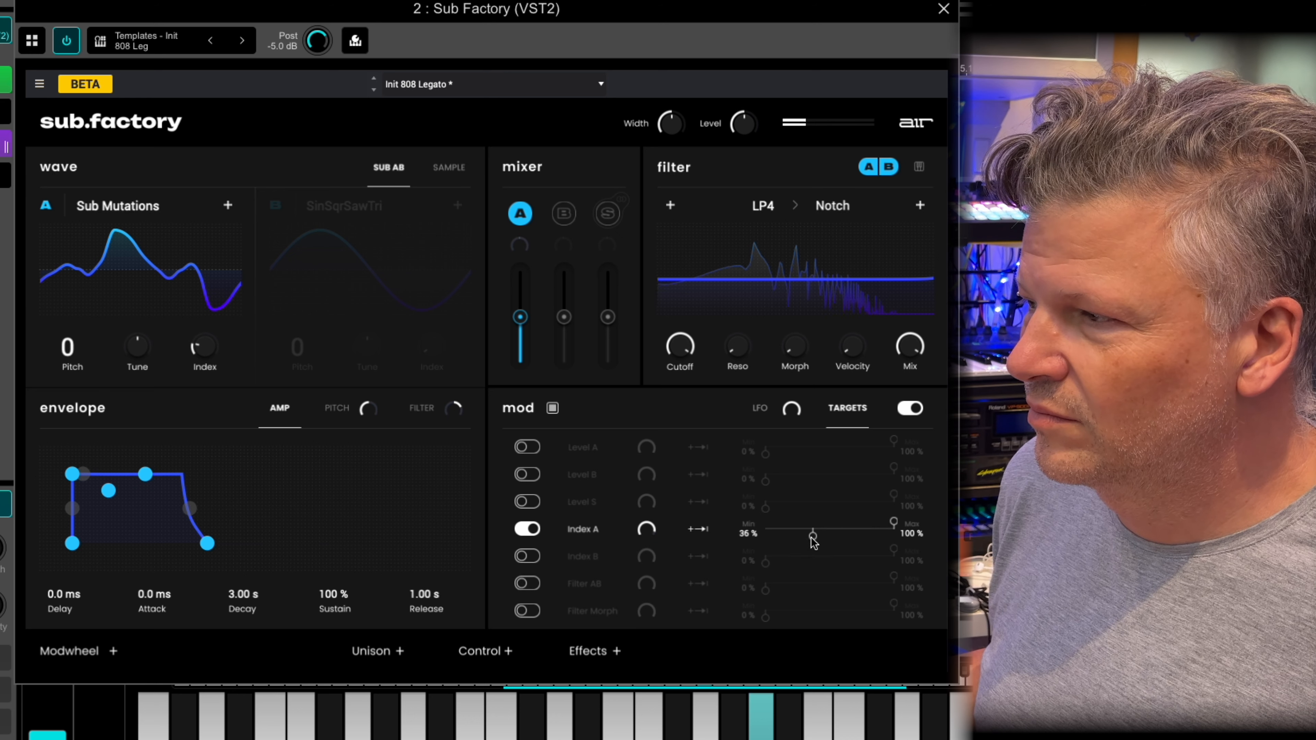
left_click_drag(814, 542, 766, 542)
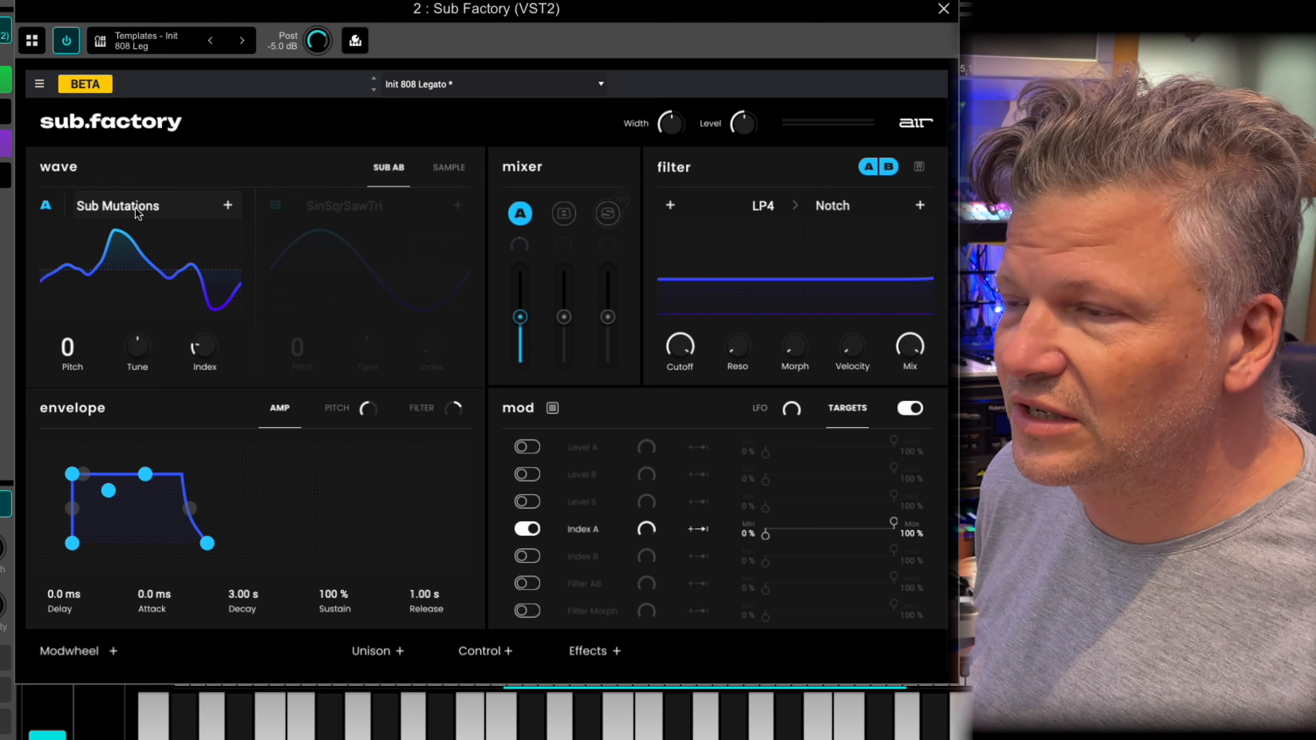
Load the analog Saw Rounded PWM wavetable into oscillator A
left_click(120, 206)
mouse_move(155, 232)
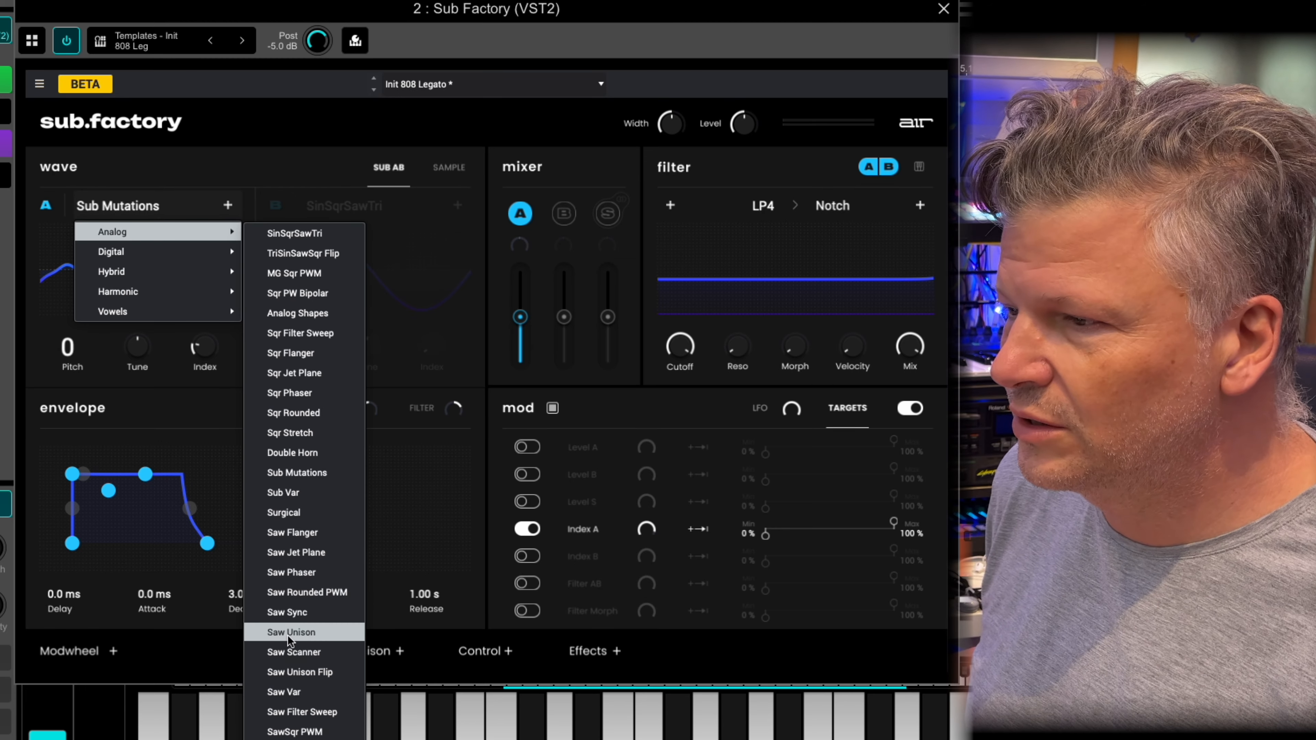
left_click(302, 594)
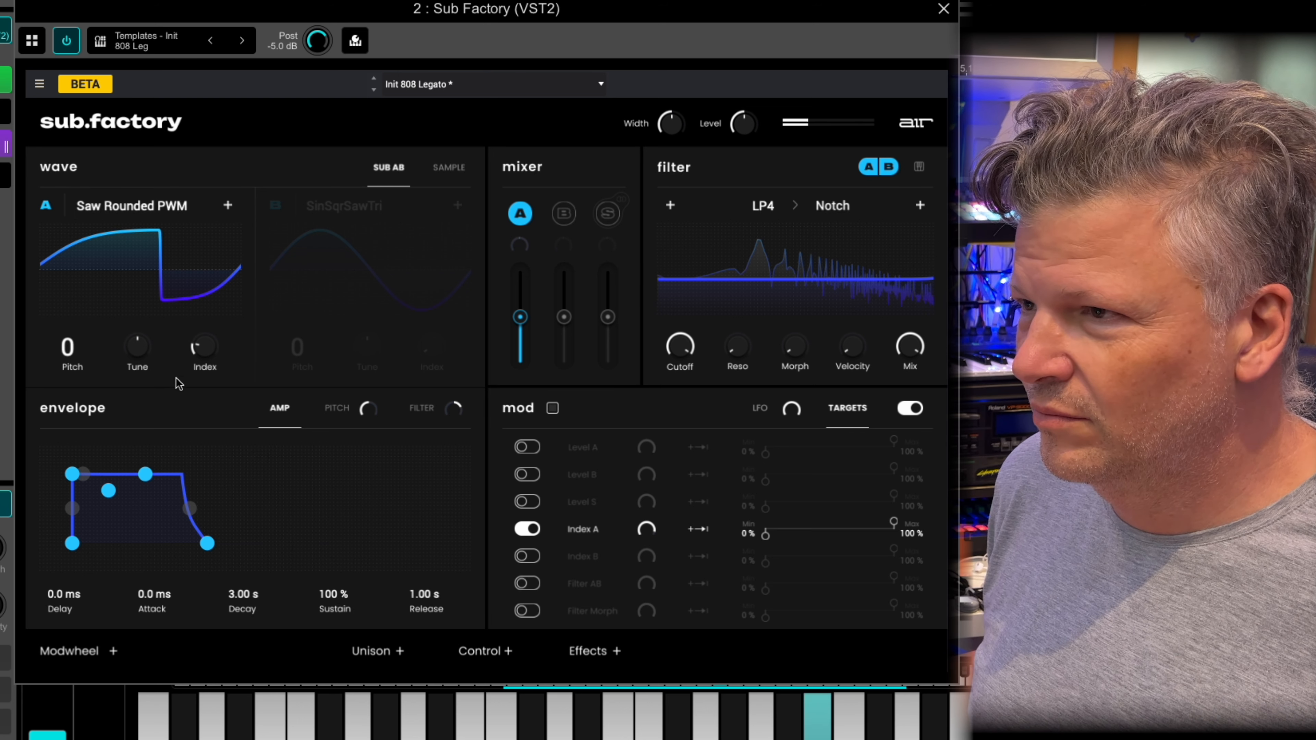
Raise oscillator A's Index past the midpoint and set the LFO rate to 5/16
left_click_drag(203, 348, 220, 312)
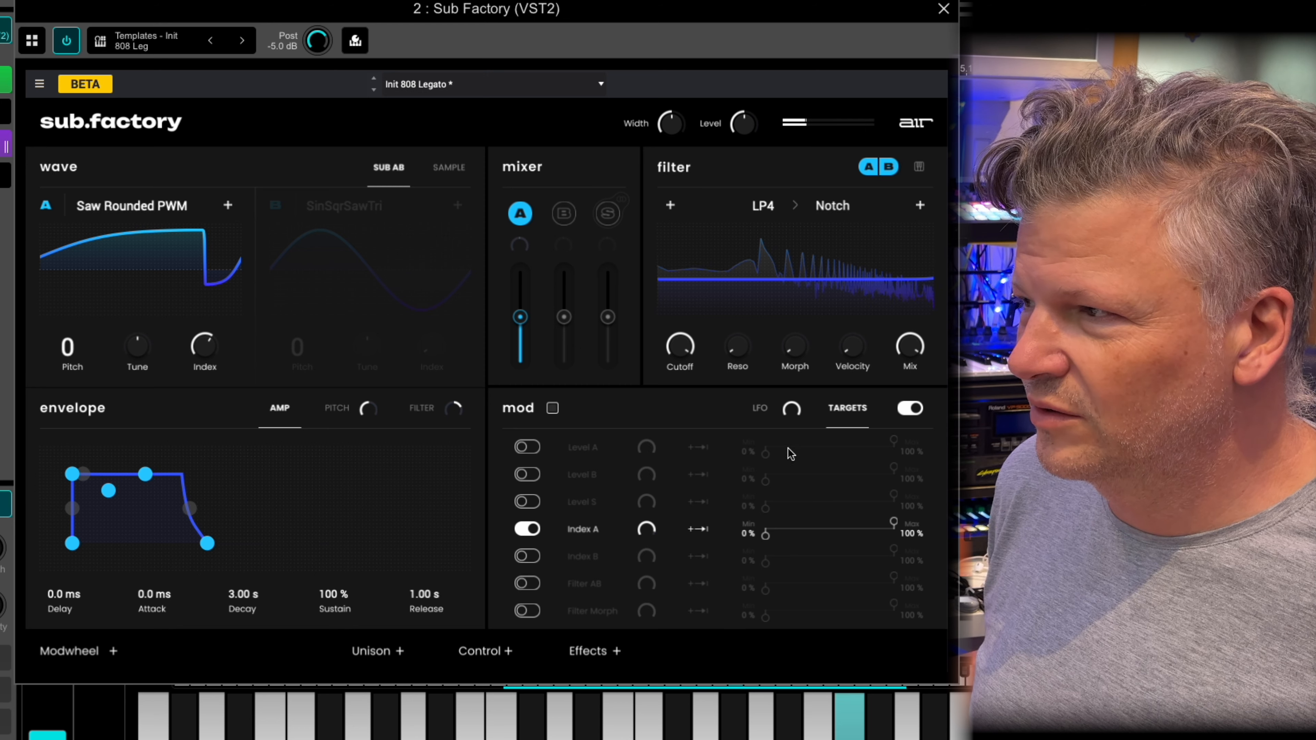
left_click(760, 409)
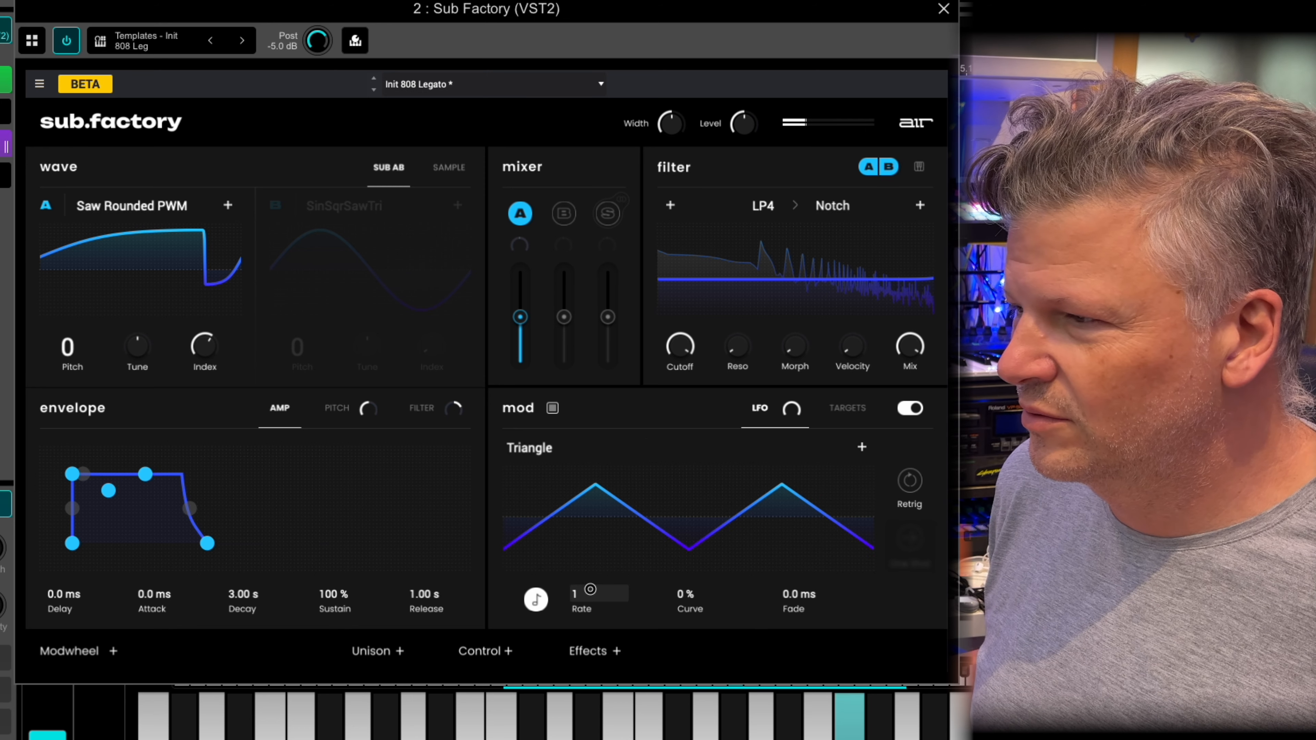
mouse_move(591, 590)
left_mouse_down()
mouse_move(593, 544)
mouse_move(593, 566)
left_mouse_up()
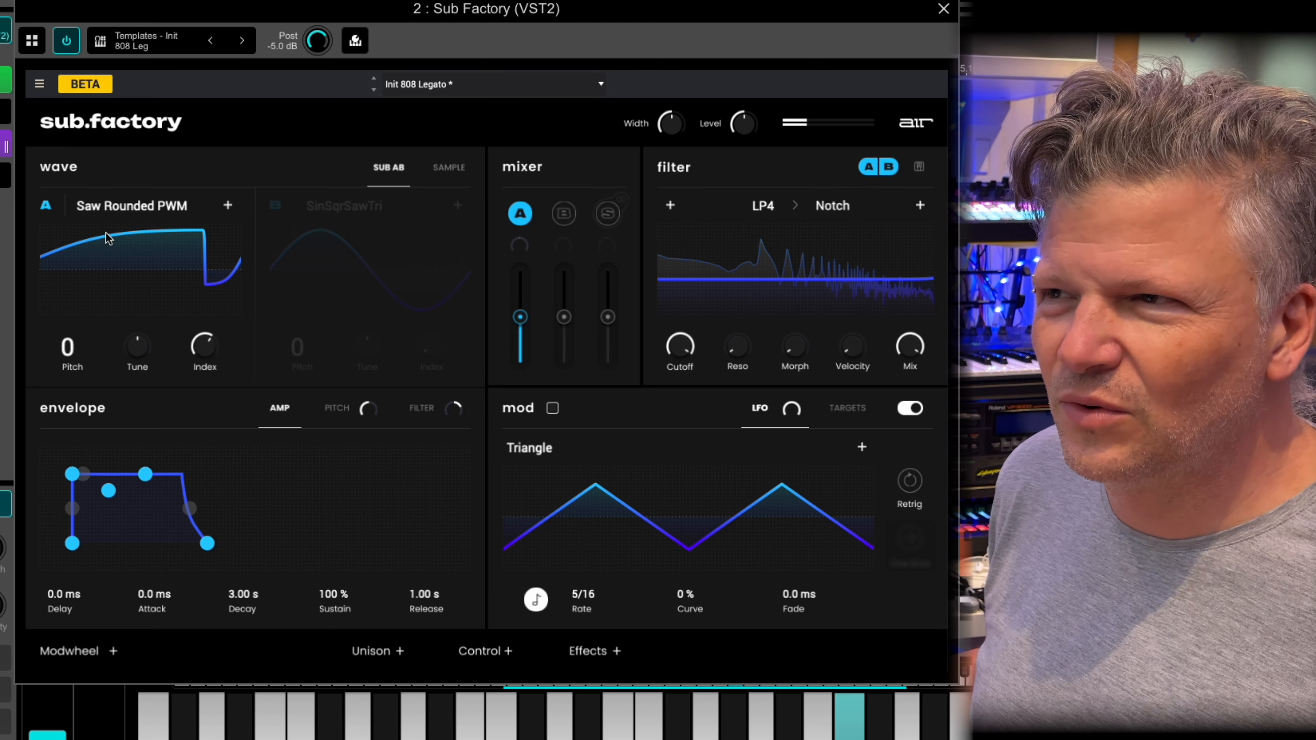
Load the Analog Morph wavetable from the analog category into oscillator A
left_click(227, 207)
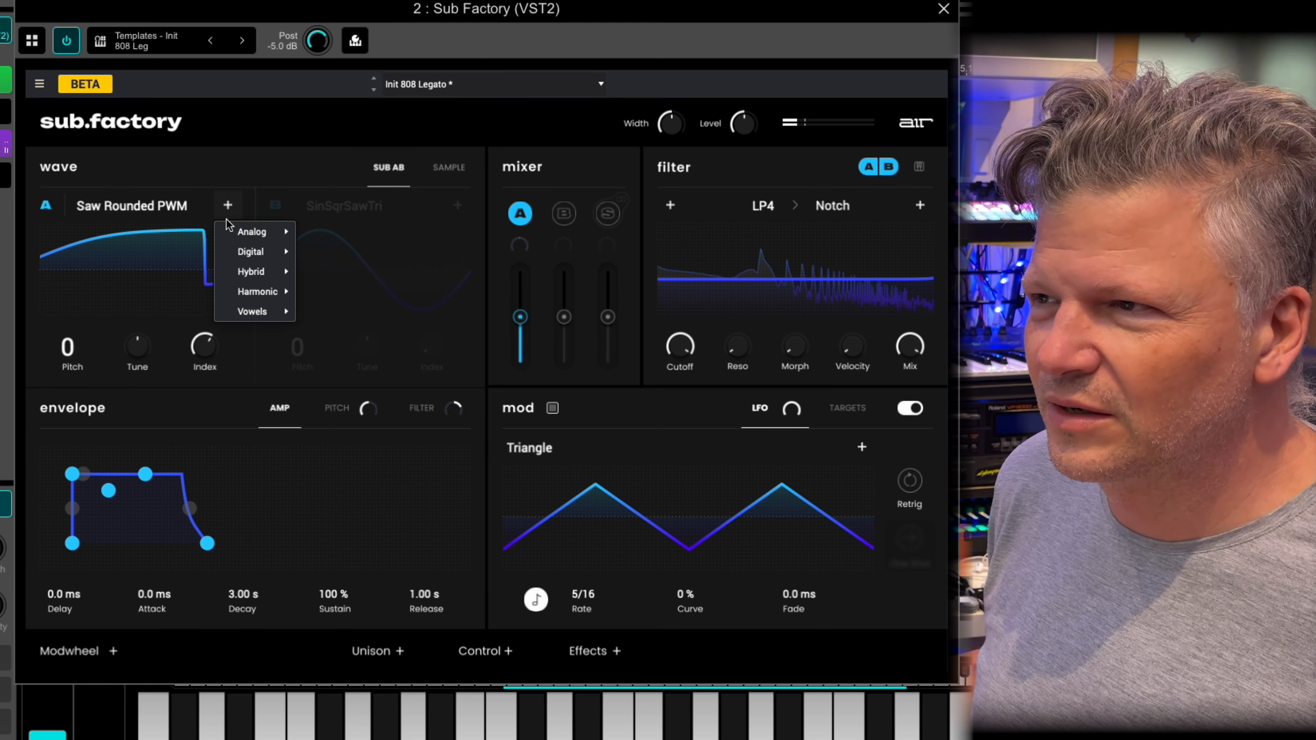
mouse_move(252, 232)
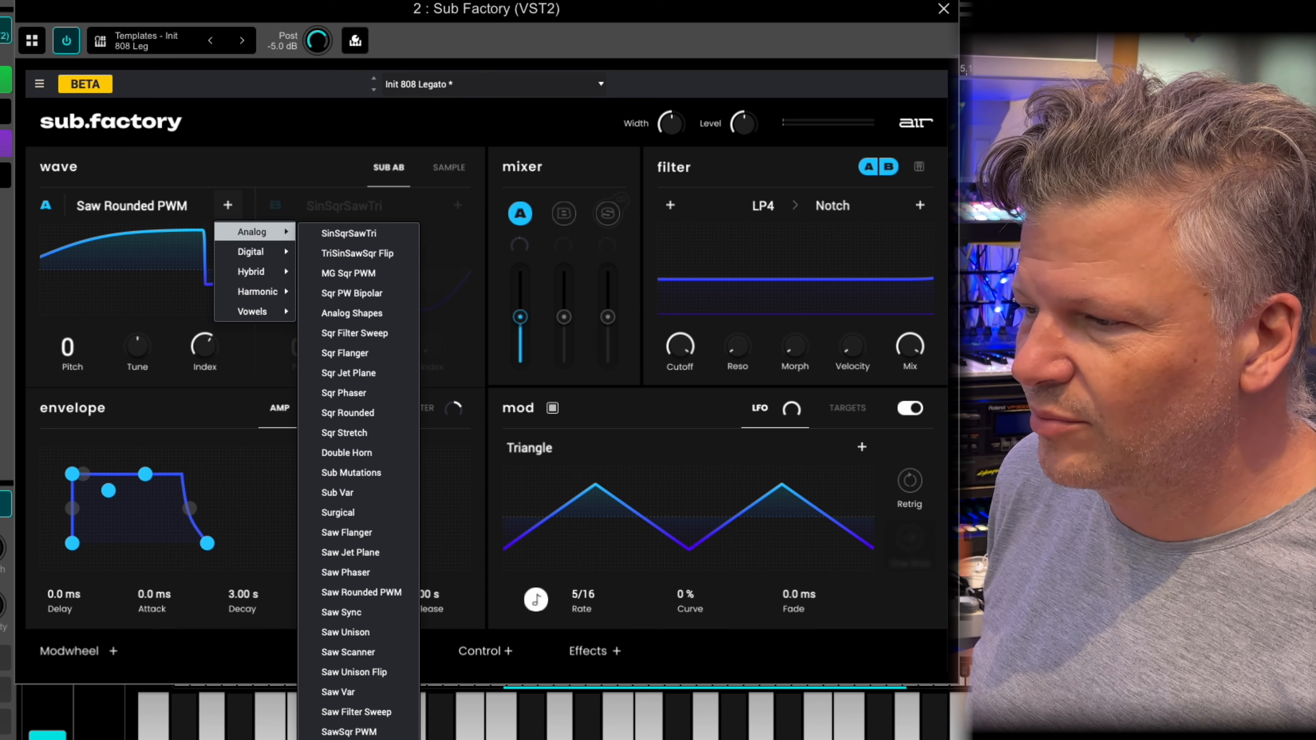
left_click(352, 739)
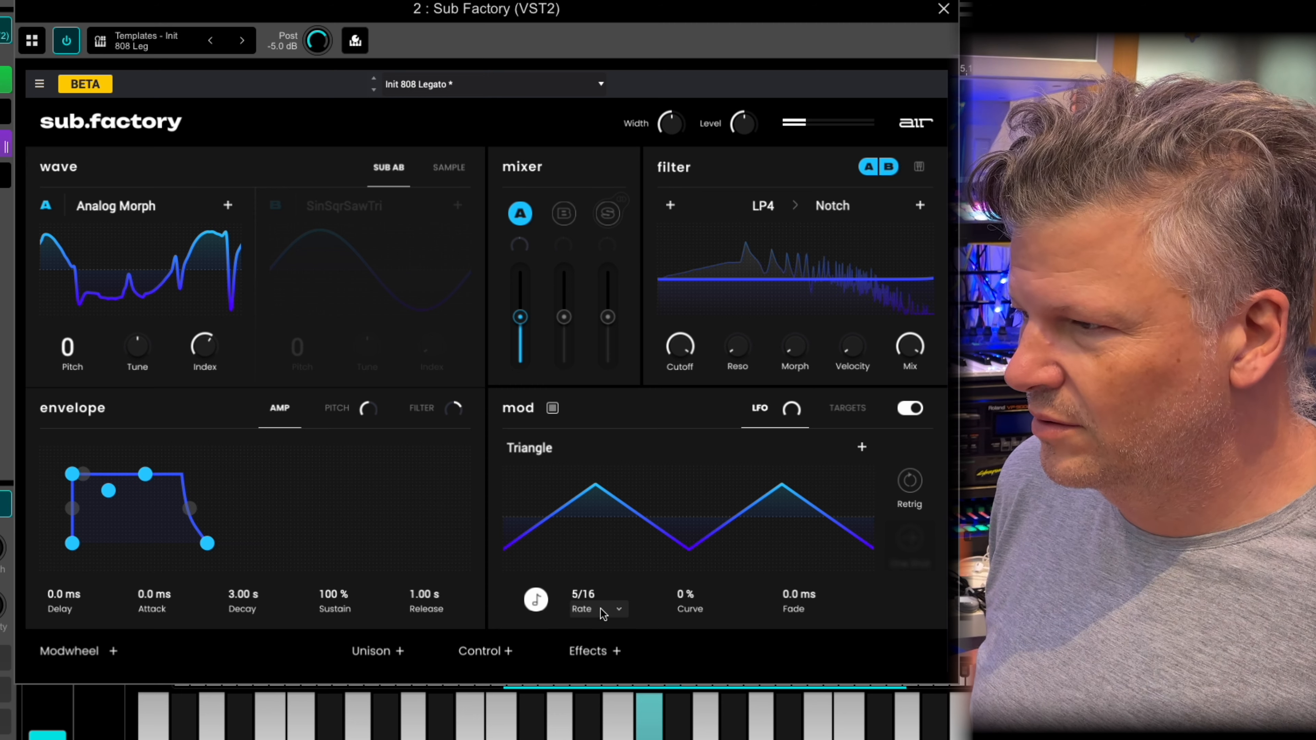
left_click(580, 603)
left_click(535, 580)
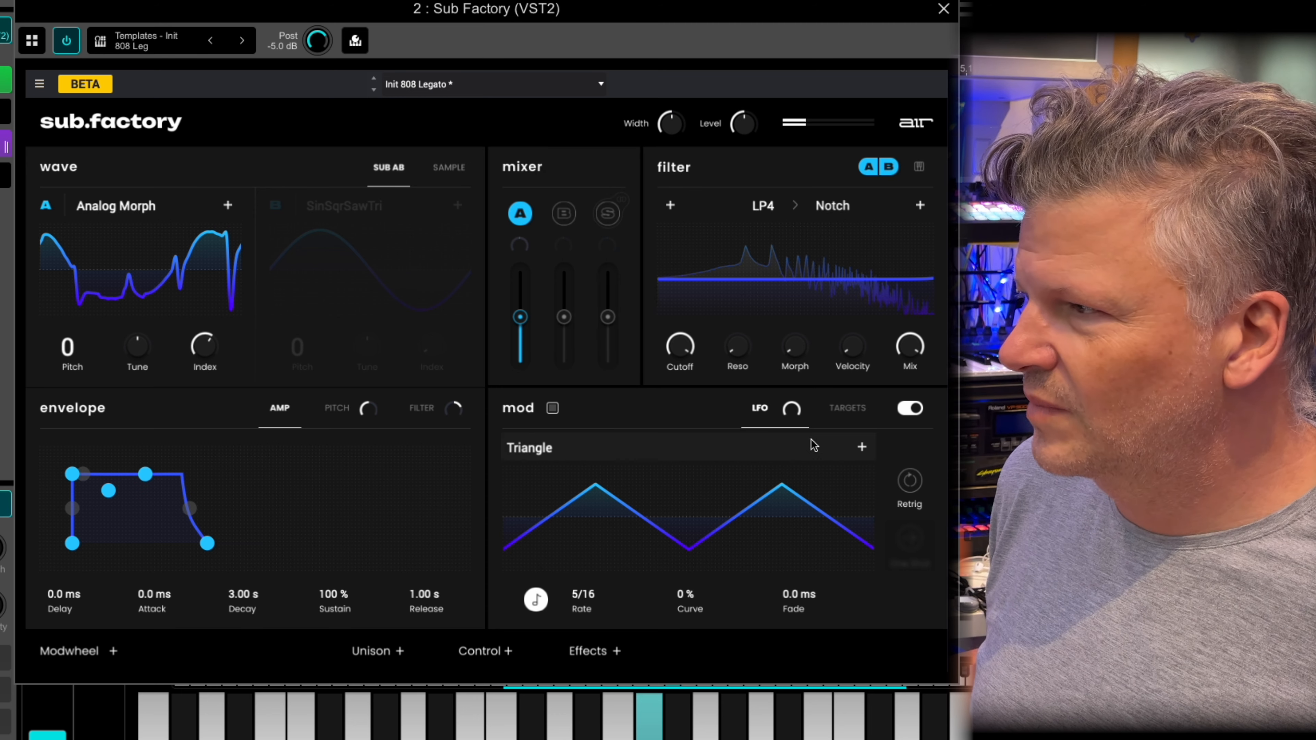
Narrow the Index A modulation range to a minimum of 12% and a maximum of 80%
left_click(845, 410)
left_click_drag(765, 534, 799, 535)
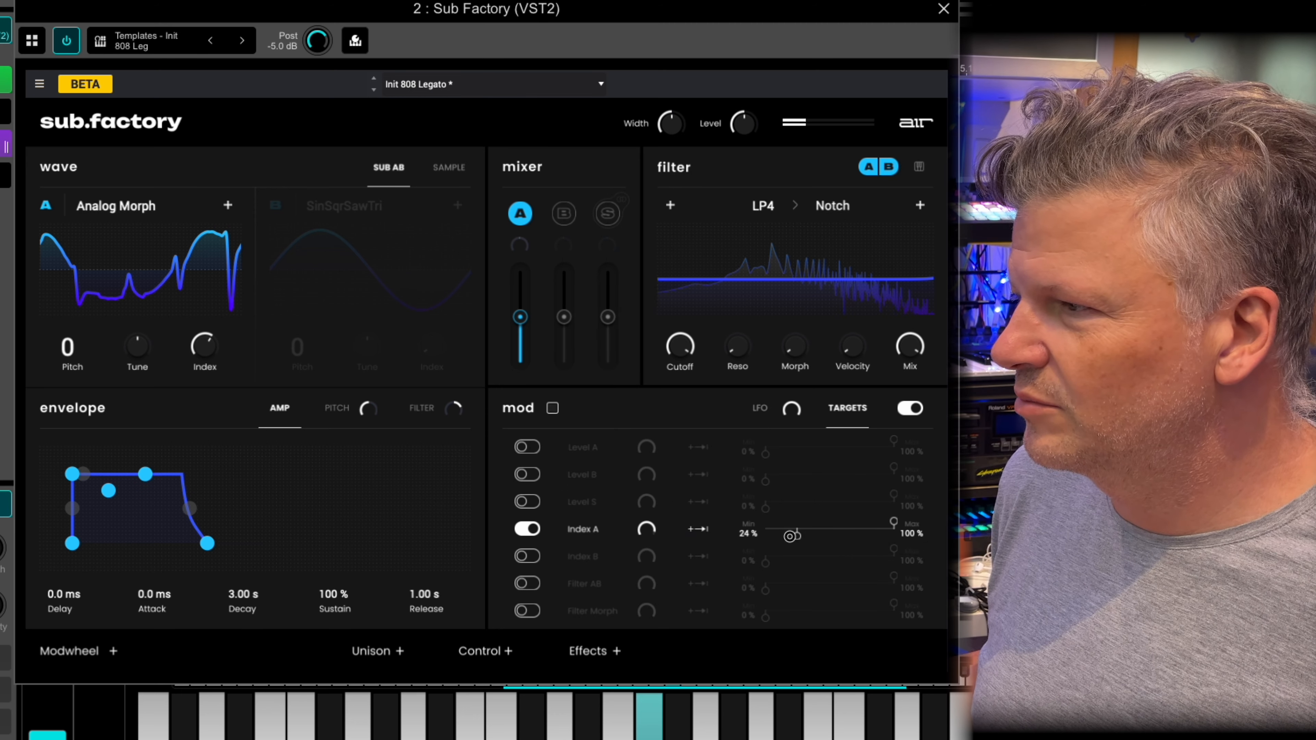
left_click_drag(889, 523, 781, 535)
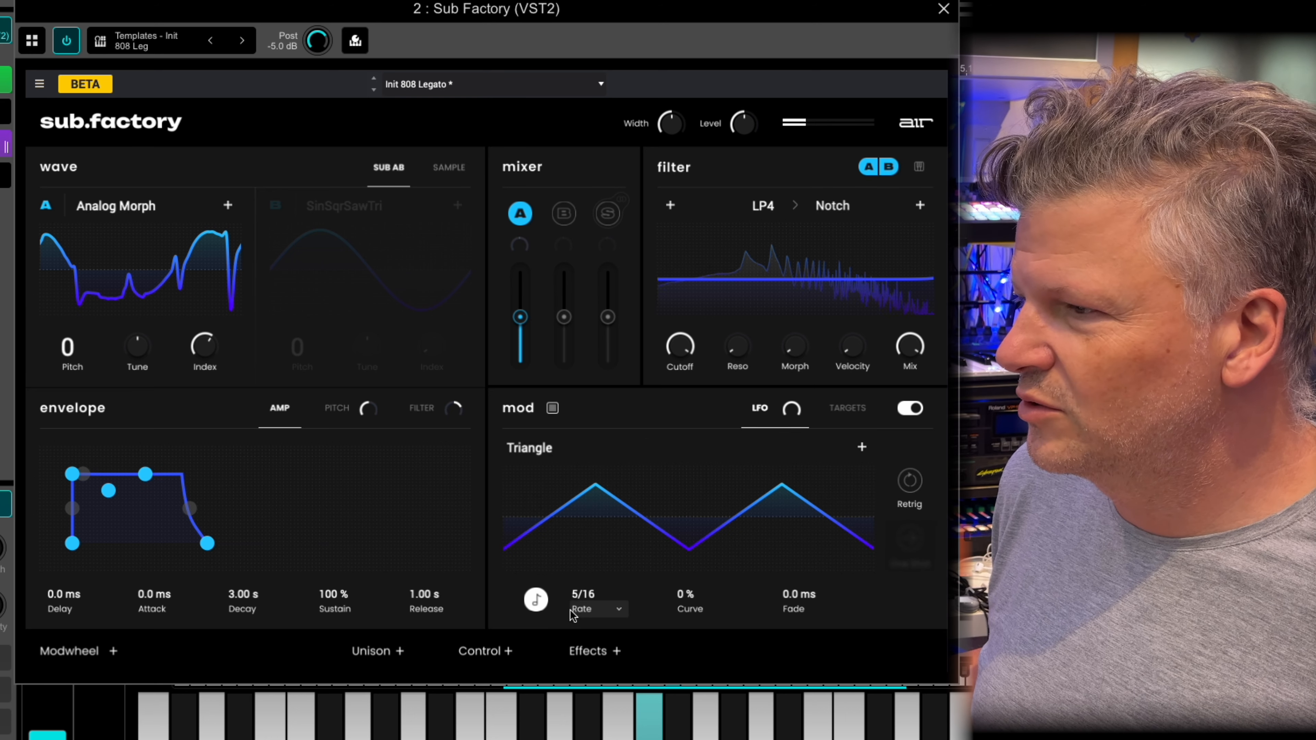
Set the LFO rate to 1 and disable the Index A modulation target
left_click(583, 597)
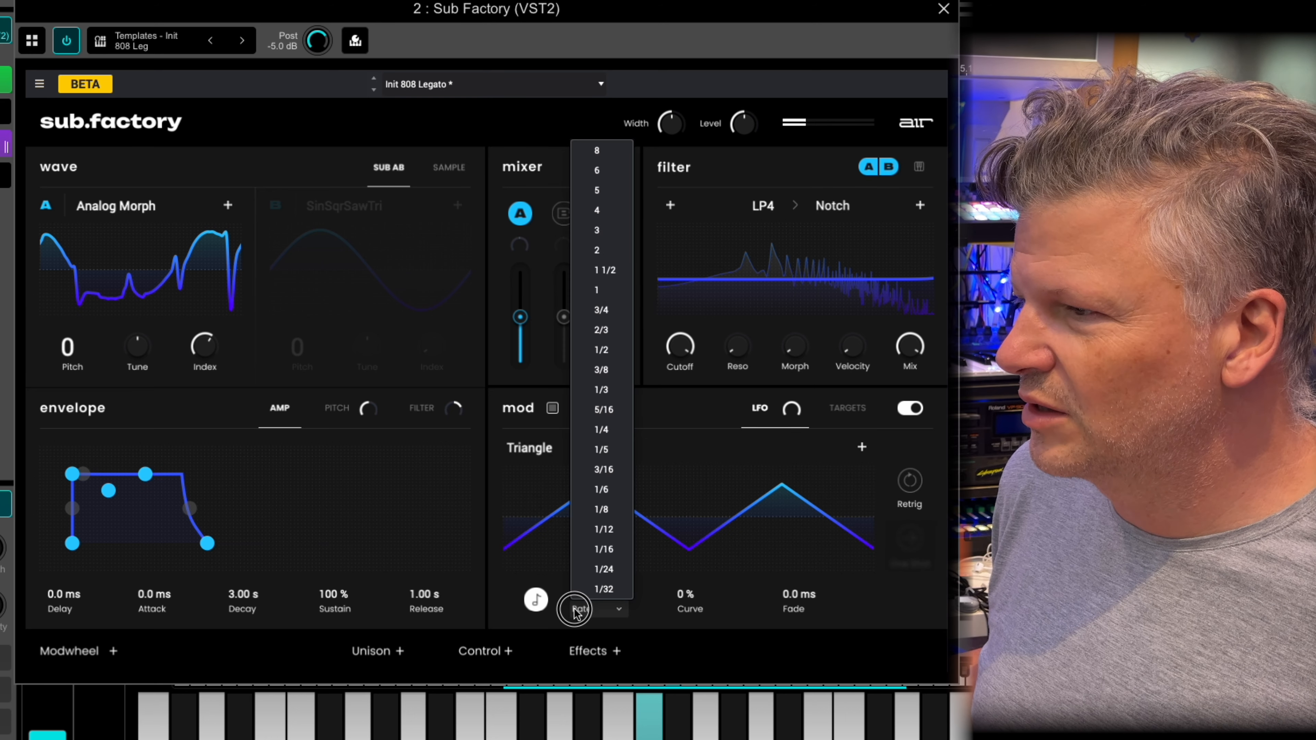
left_click(614, 291)
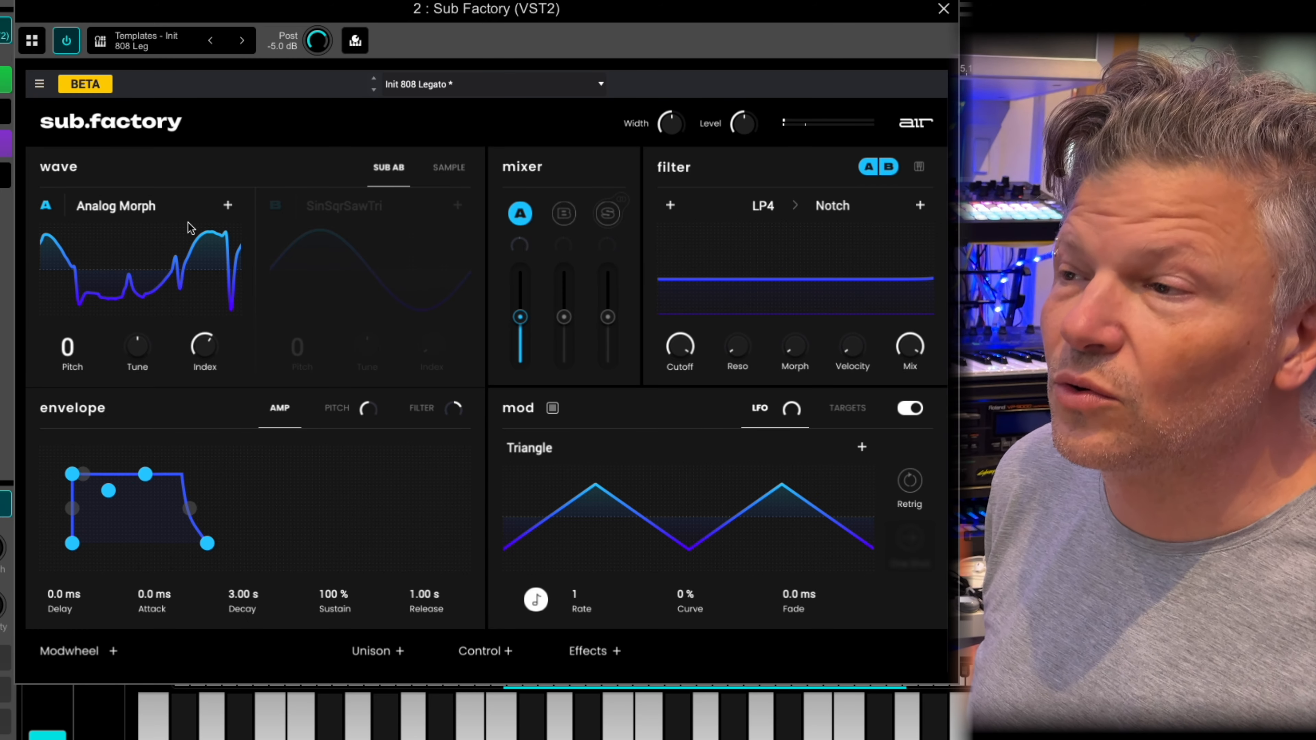
left_click(848, 408)
left_click(532, 530)
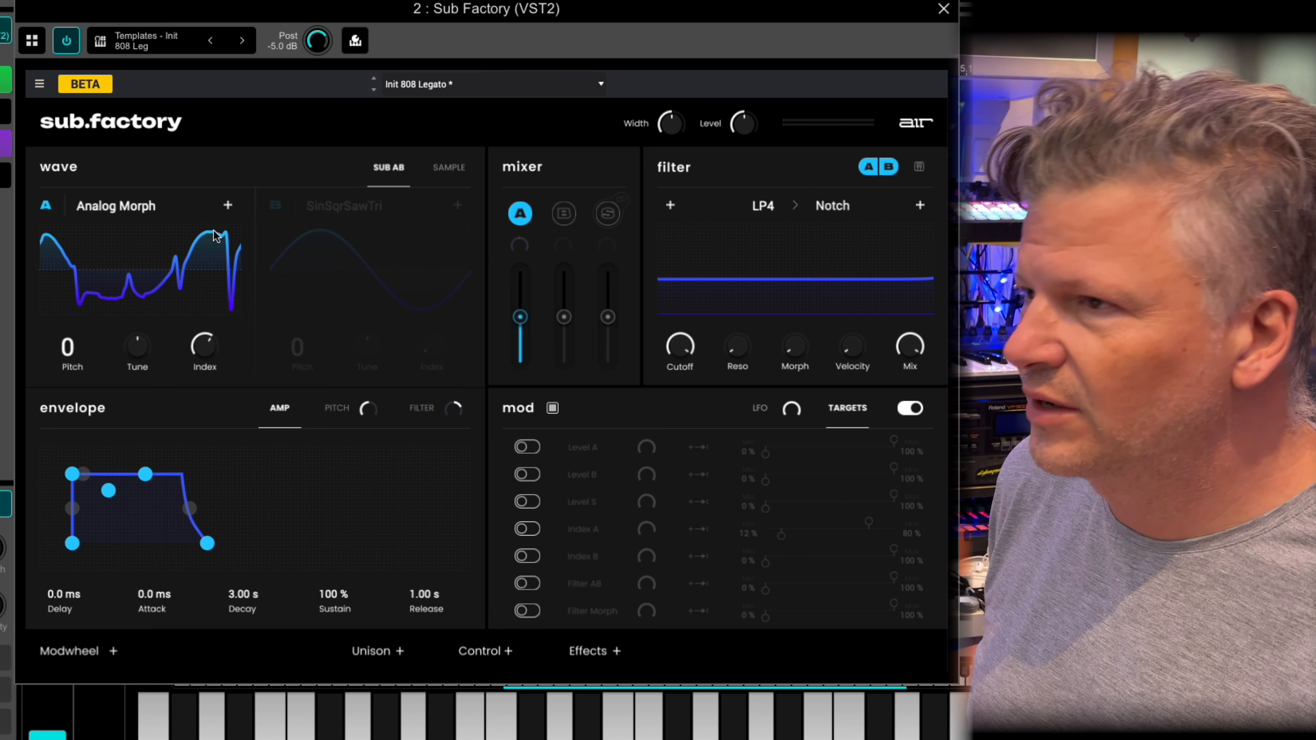
Audition the Spectral 1 wavetable from the hybrid category and Marimba 5th from the harmonic category in oscillator A
left_click(149, 210)
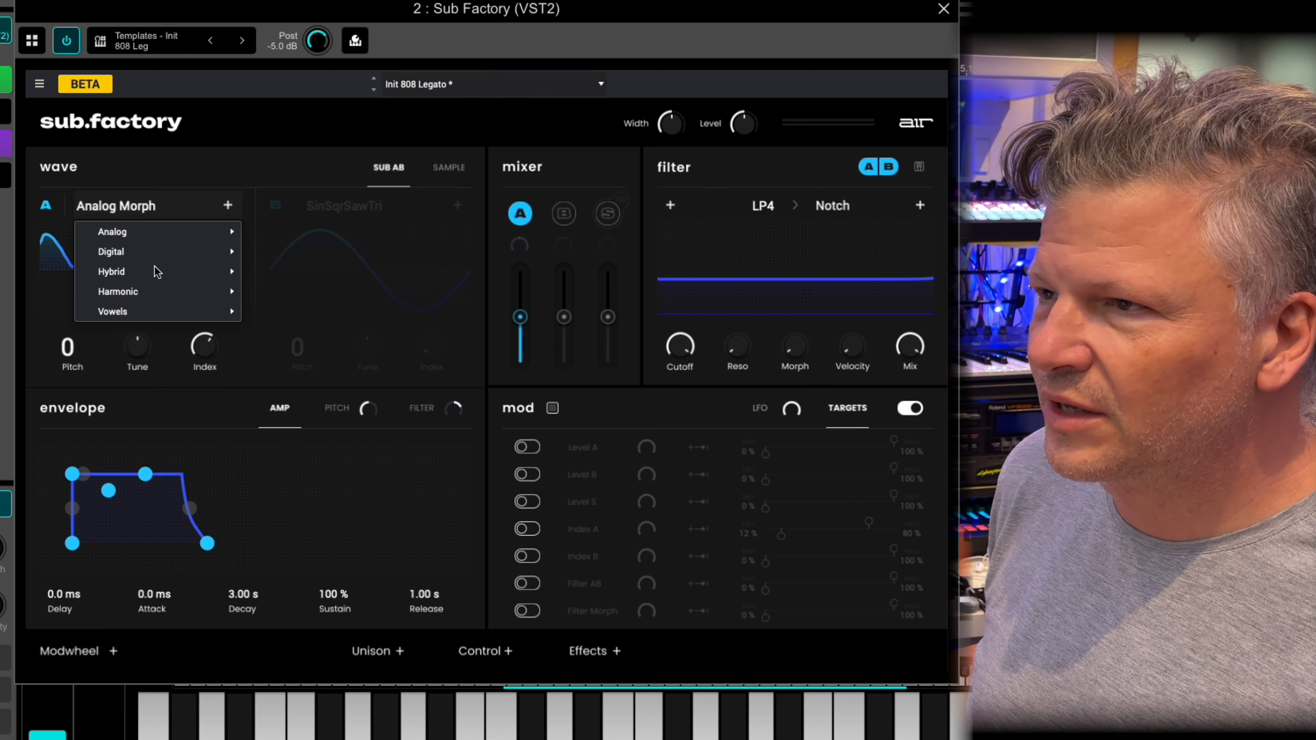
mouse_move(179, 254)
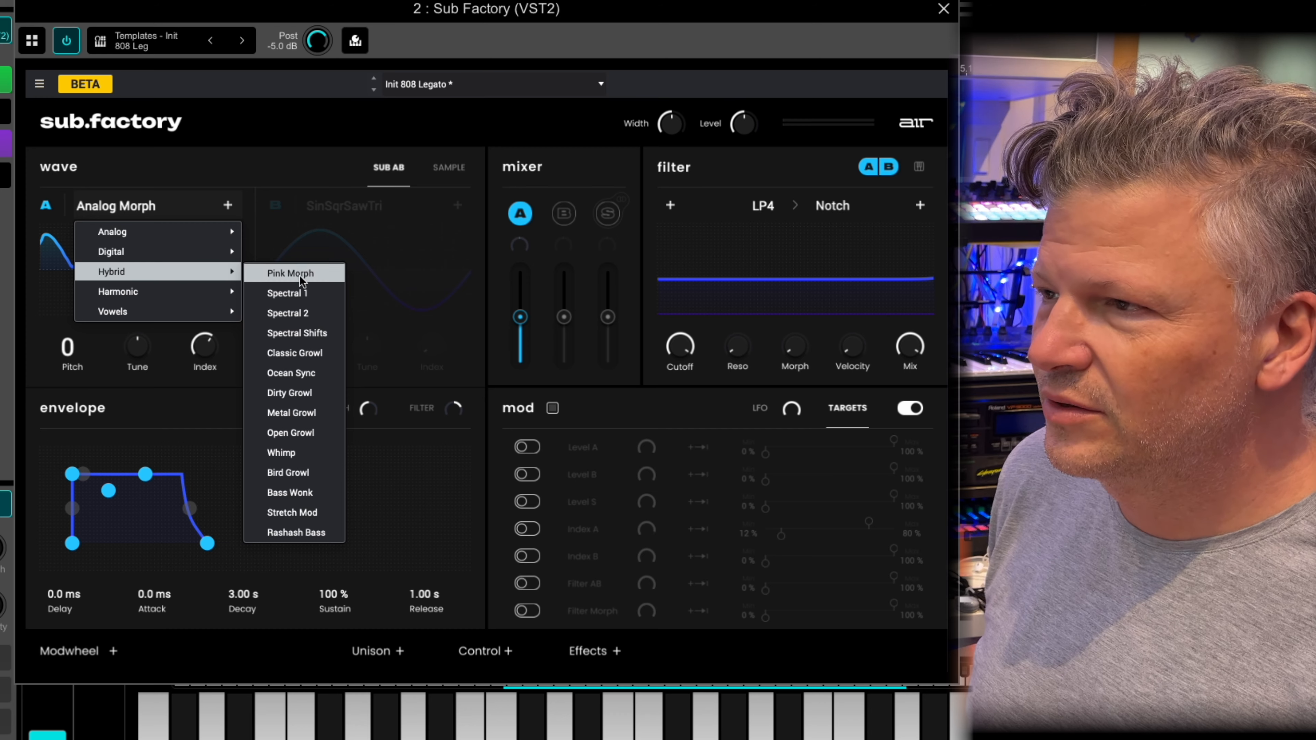
left_click(295, 296)
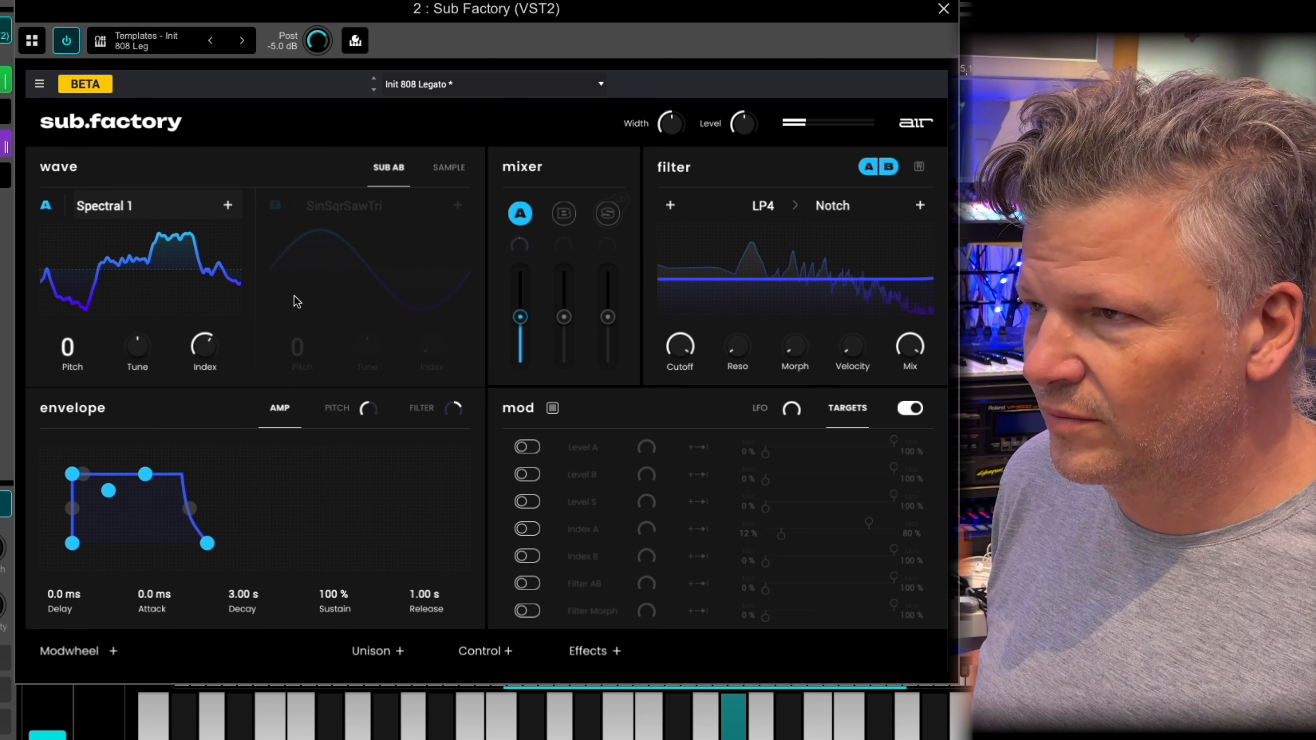
left_click(169, 212)
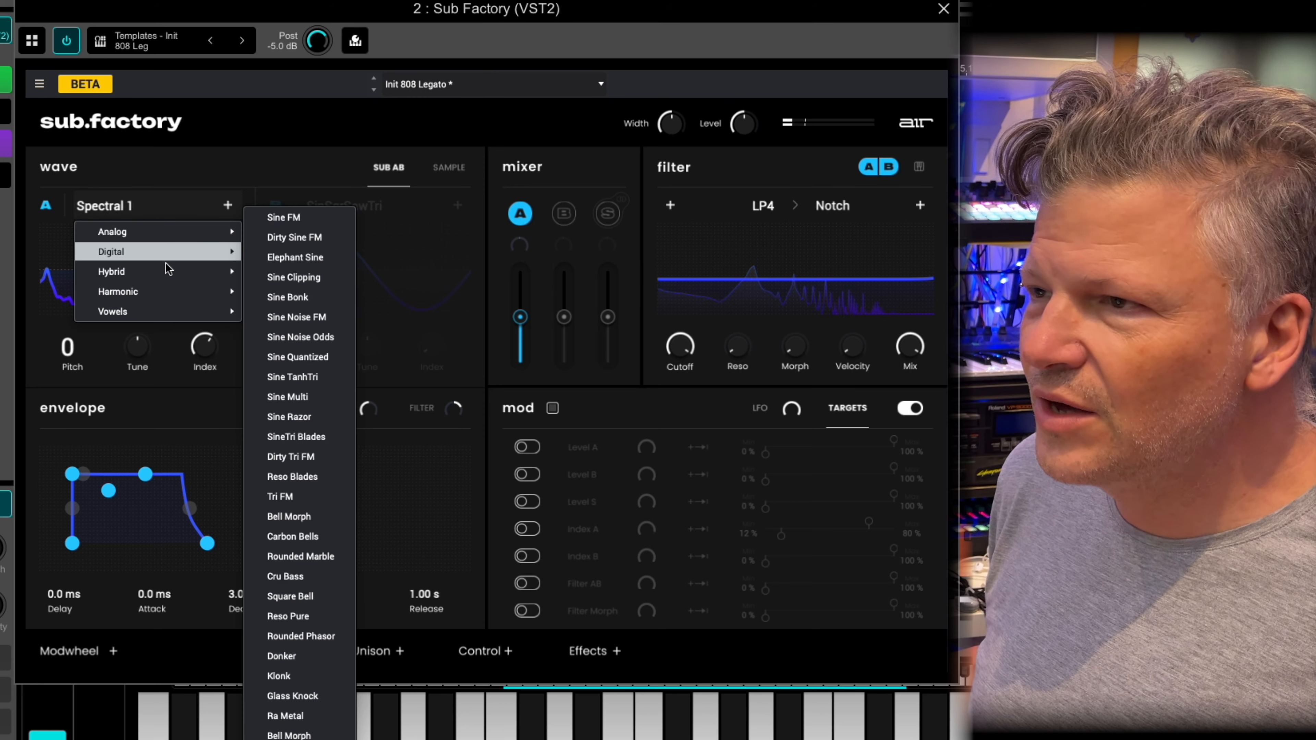
mouse_move(160, 293)
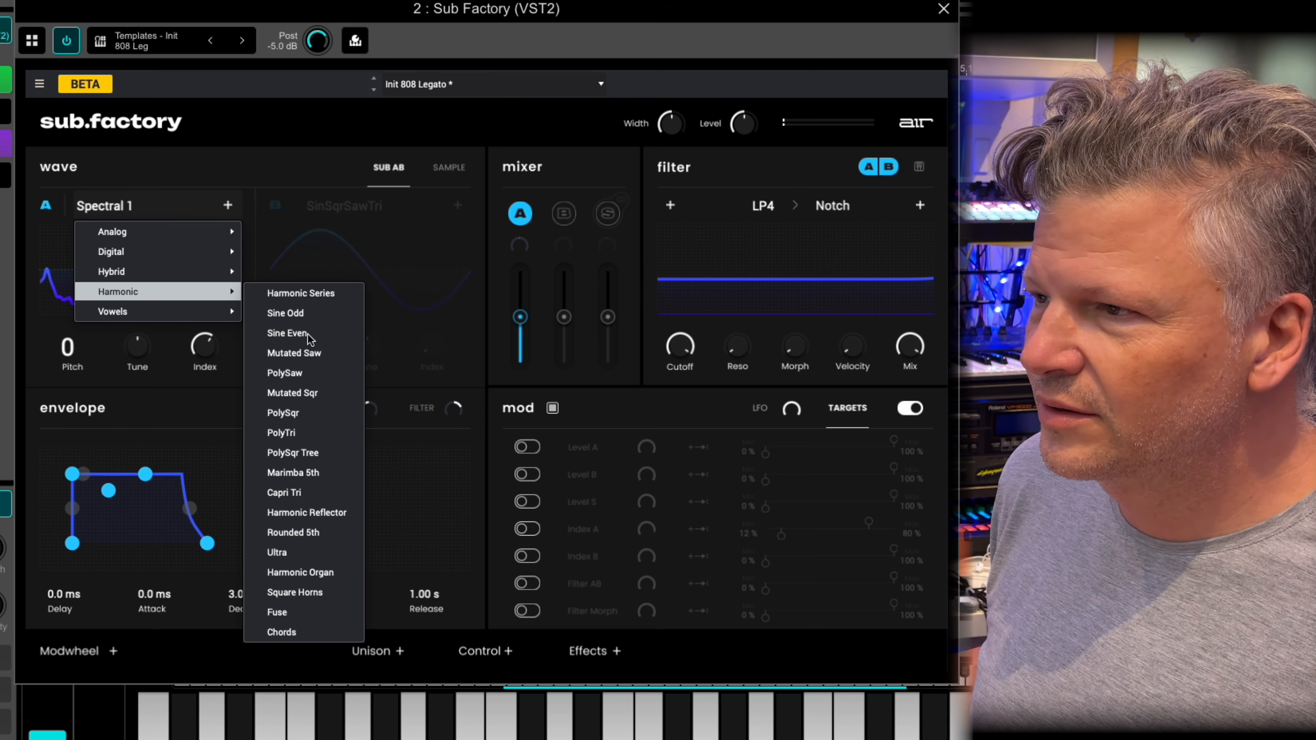
left_click(293, 473)
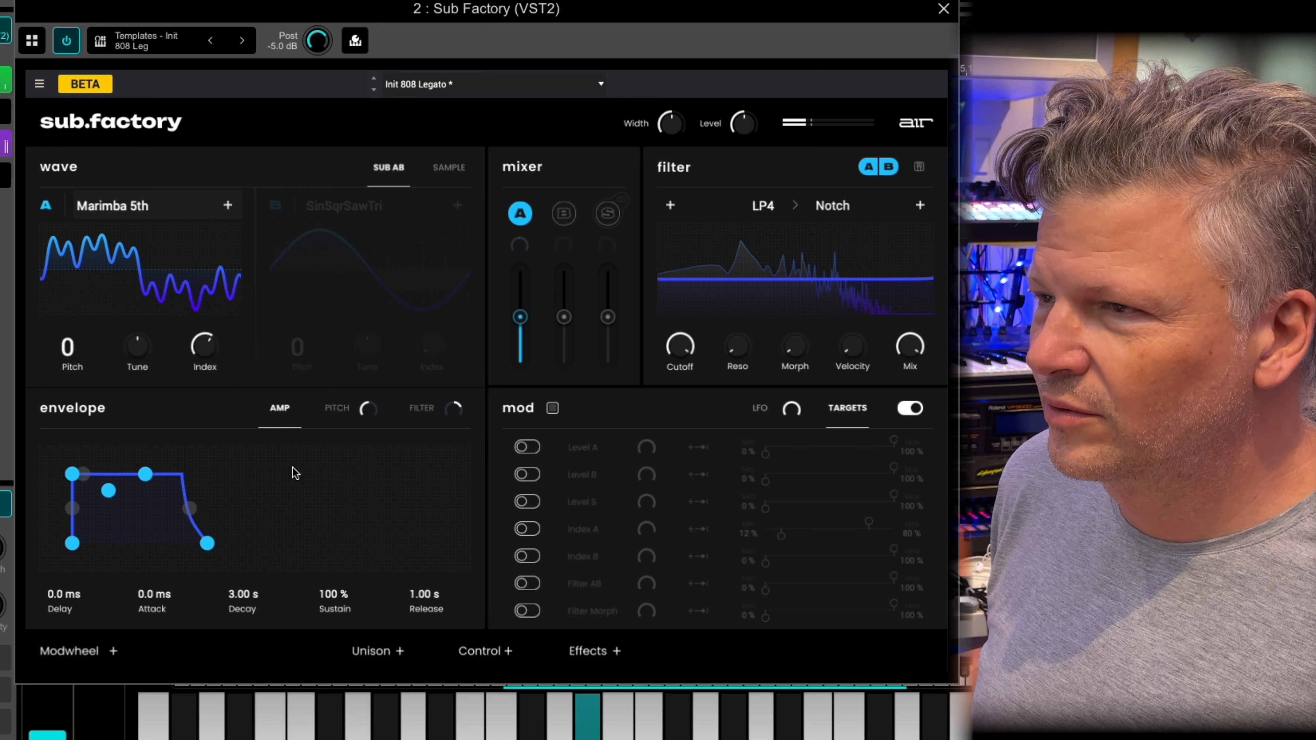
Audition the Vowel 2 and Vowel 9 wavetables from the vowels category in oscillator A
left_click(164, 214)
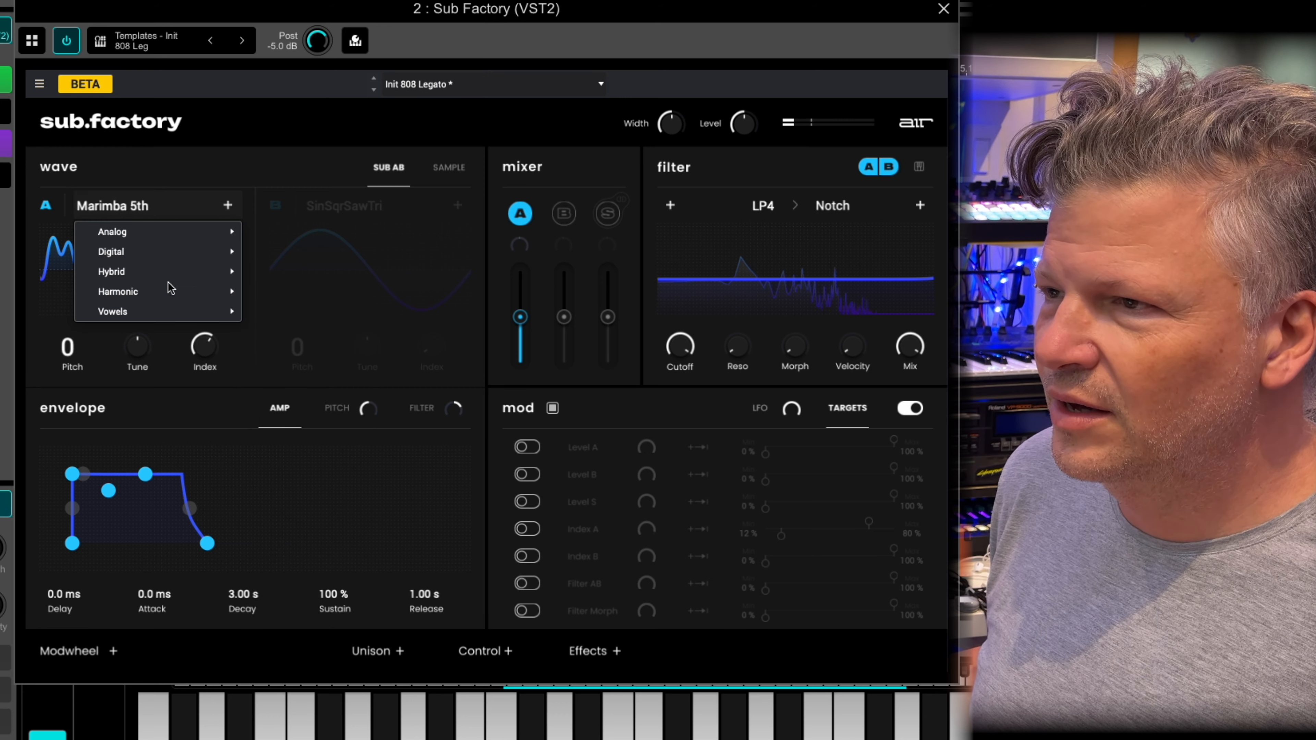
mouse_move(171, 316)
left_click(300, 331)
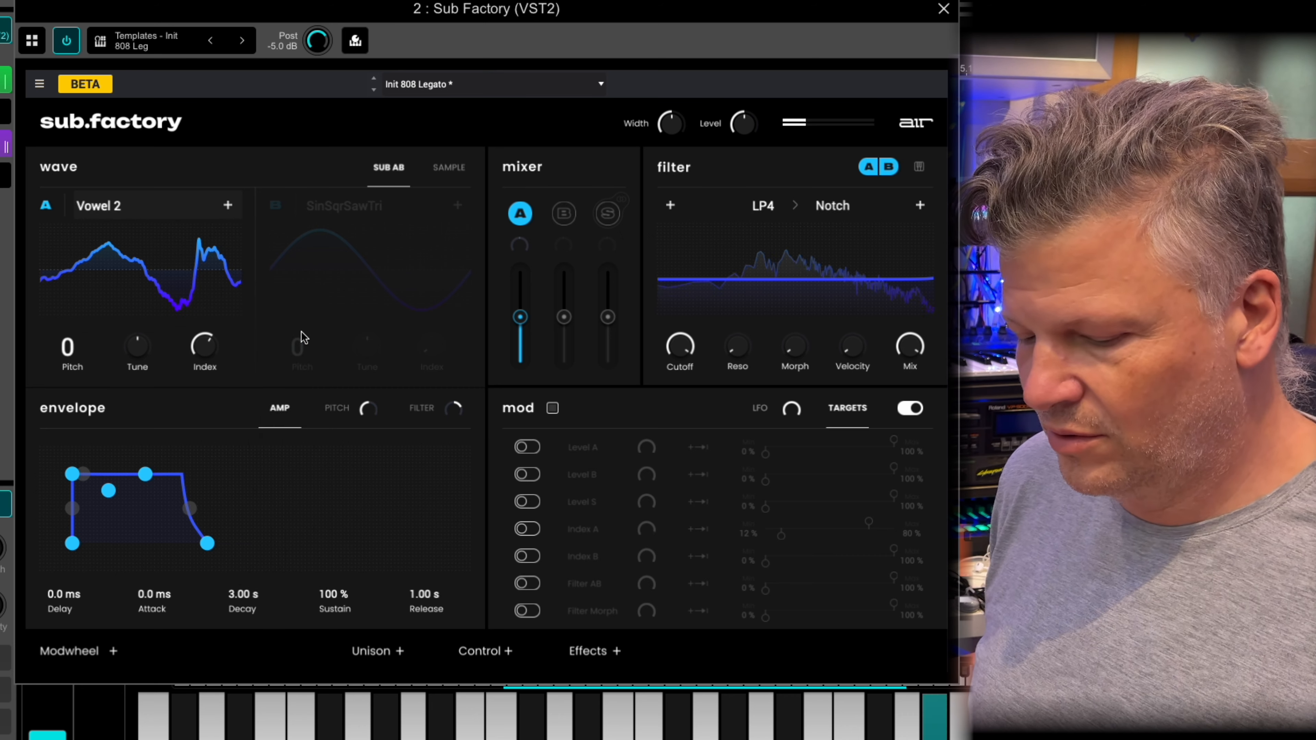
left_click(157, 207)
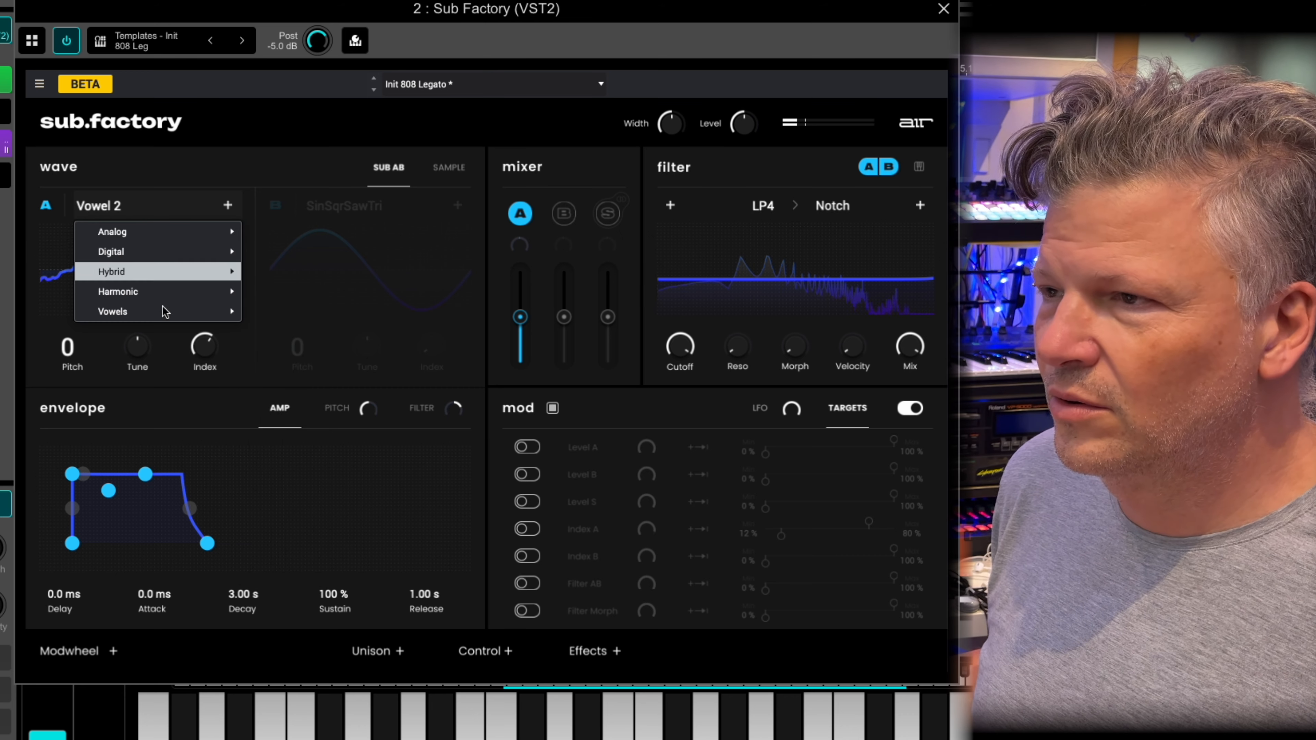
mouse_move(165, 308)
left_click(298, 463)
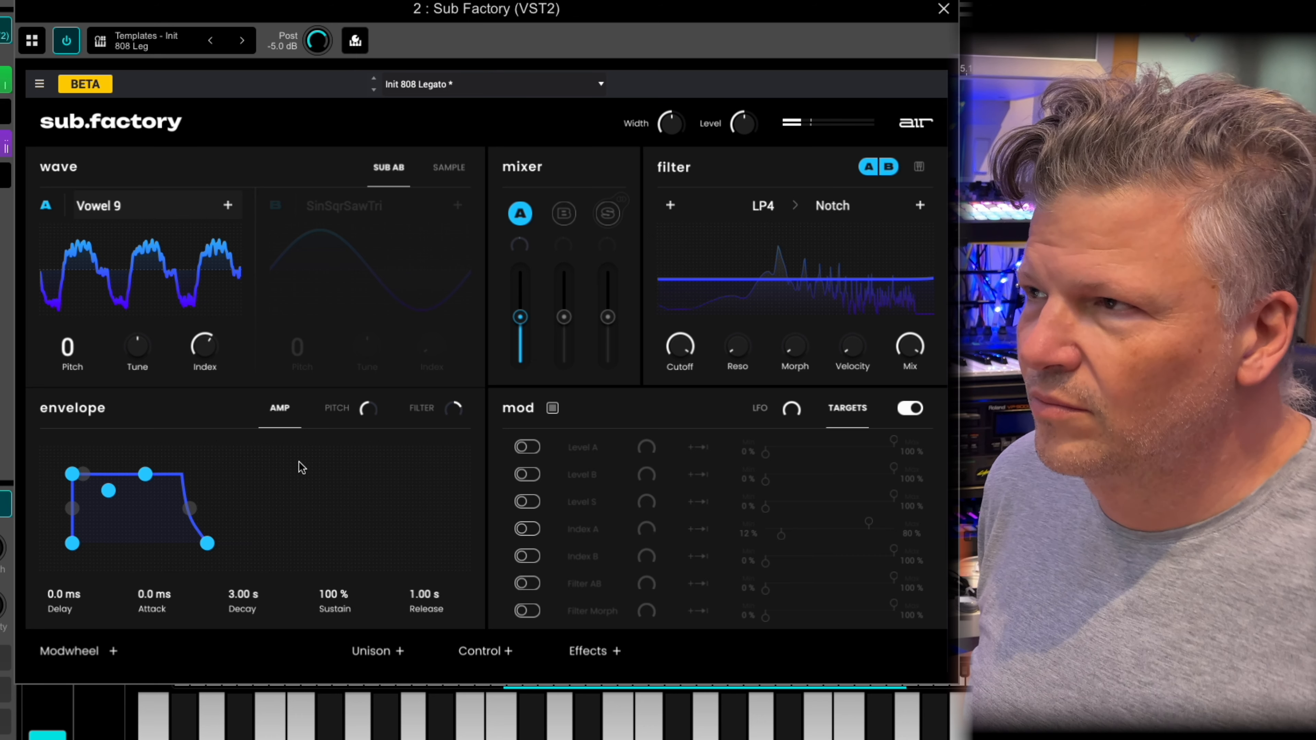
Load the Sqr PW Bipolar analog wavetable into oscillator A and turn its Index down to the minimum
left_click(167, 205)
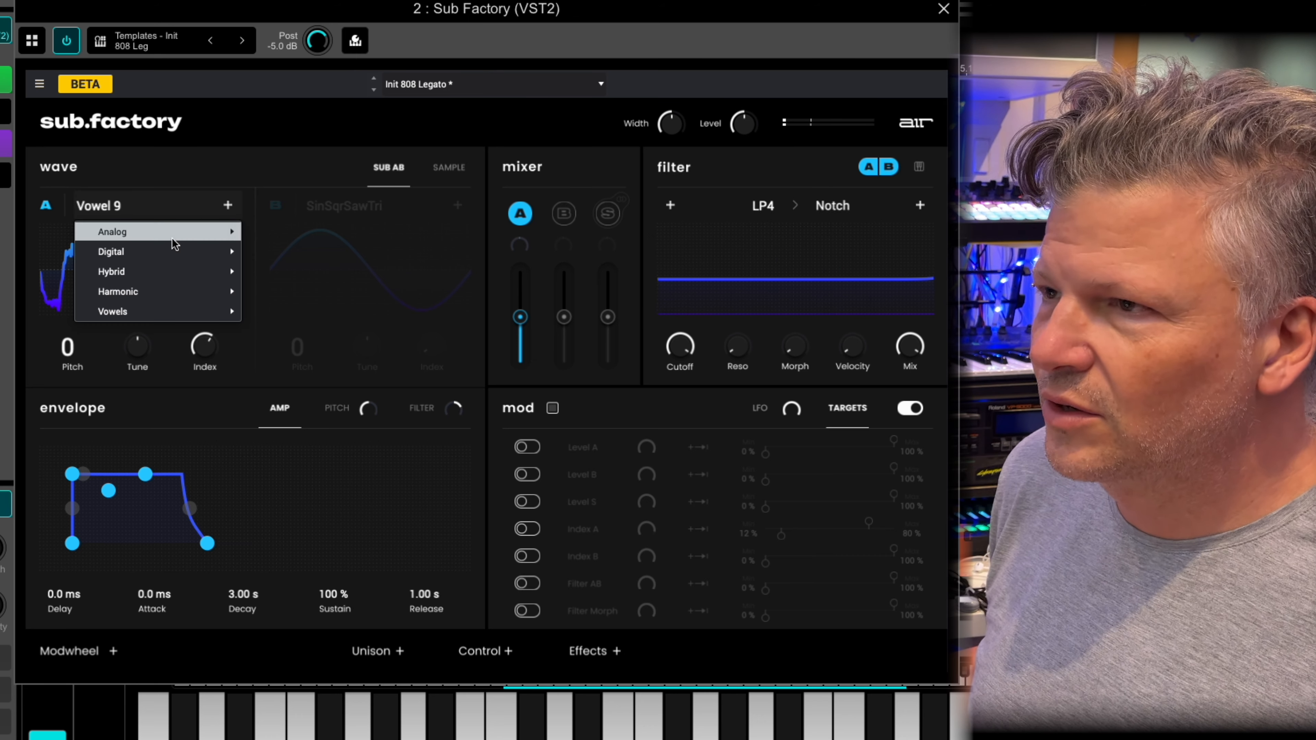
left_click(314, 292)
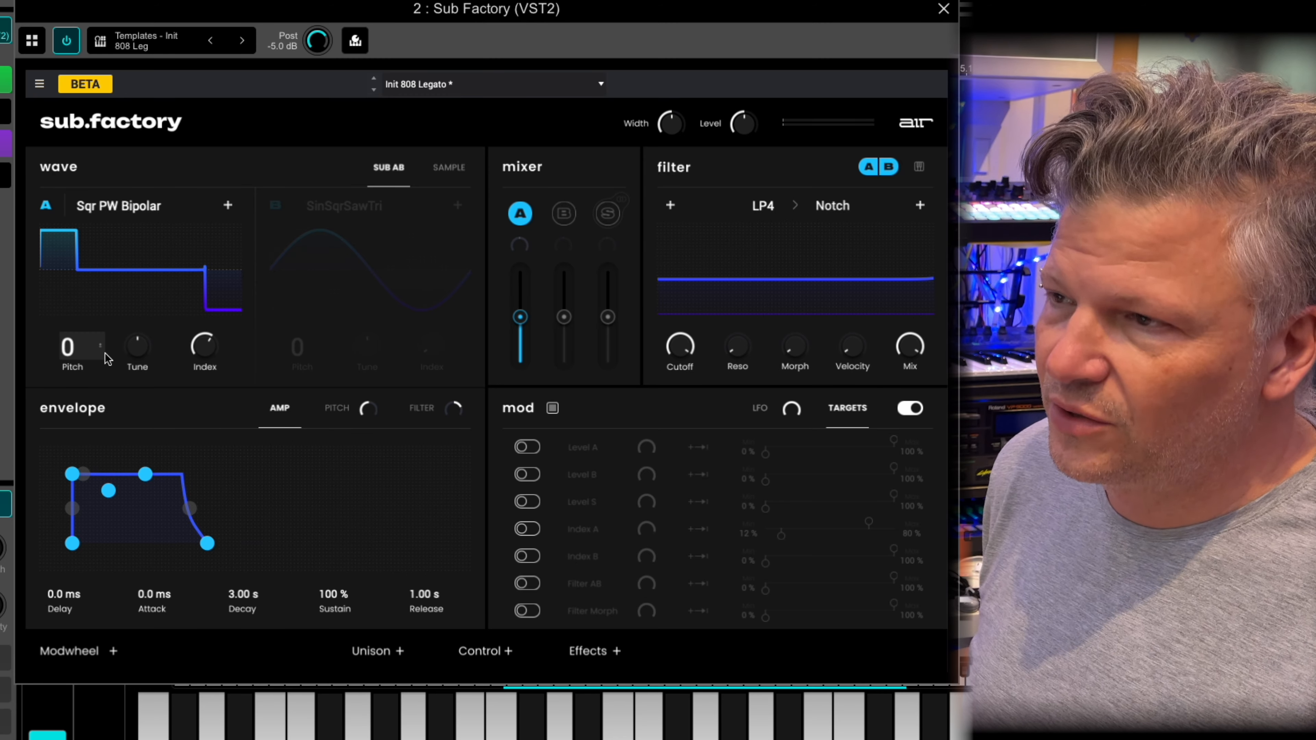
left_click_drag(203, 341, 241, 407)
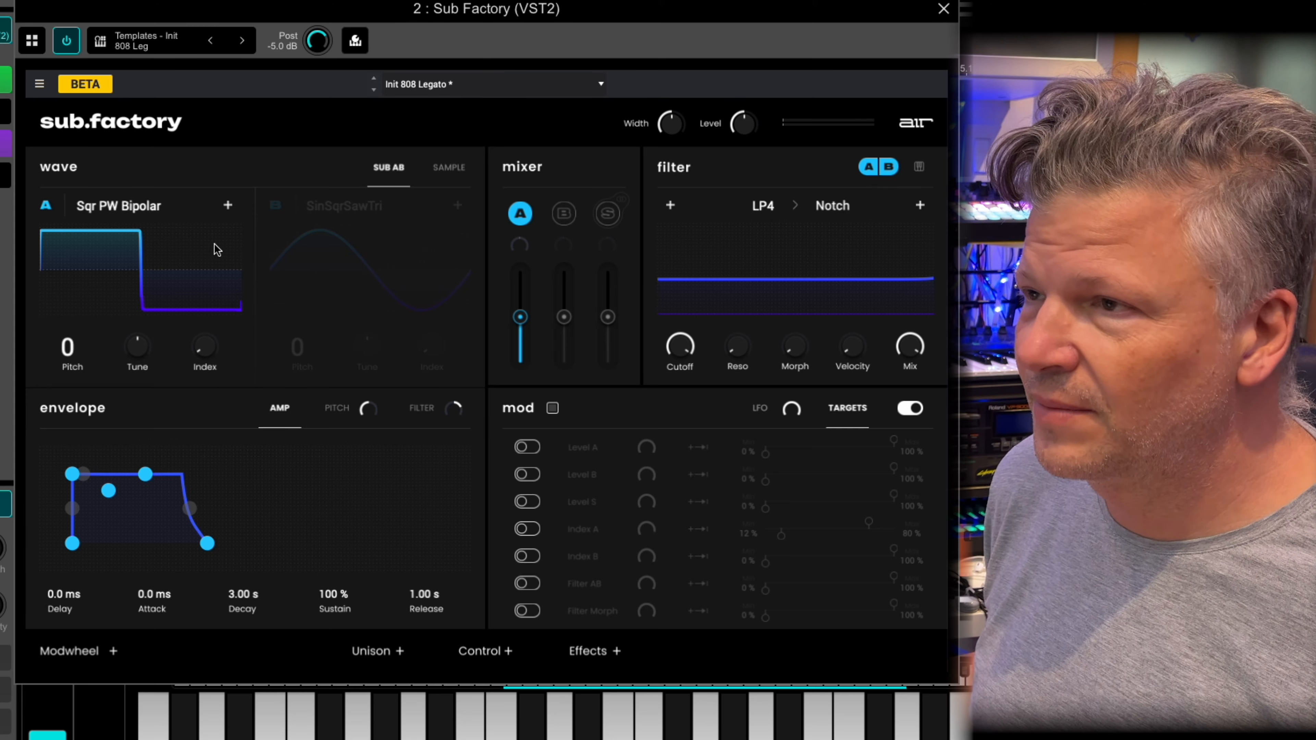
Enable oscillator B and the sample oscillator, keeping oscillator A's pan centered
left_click(275, 205)
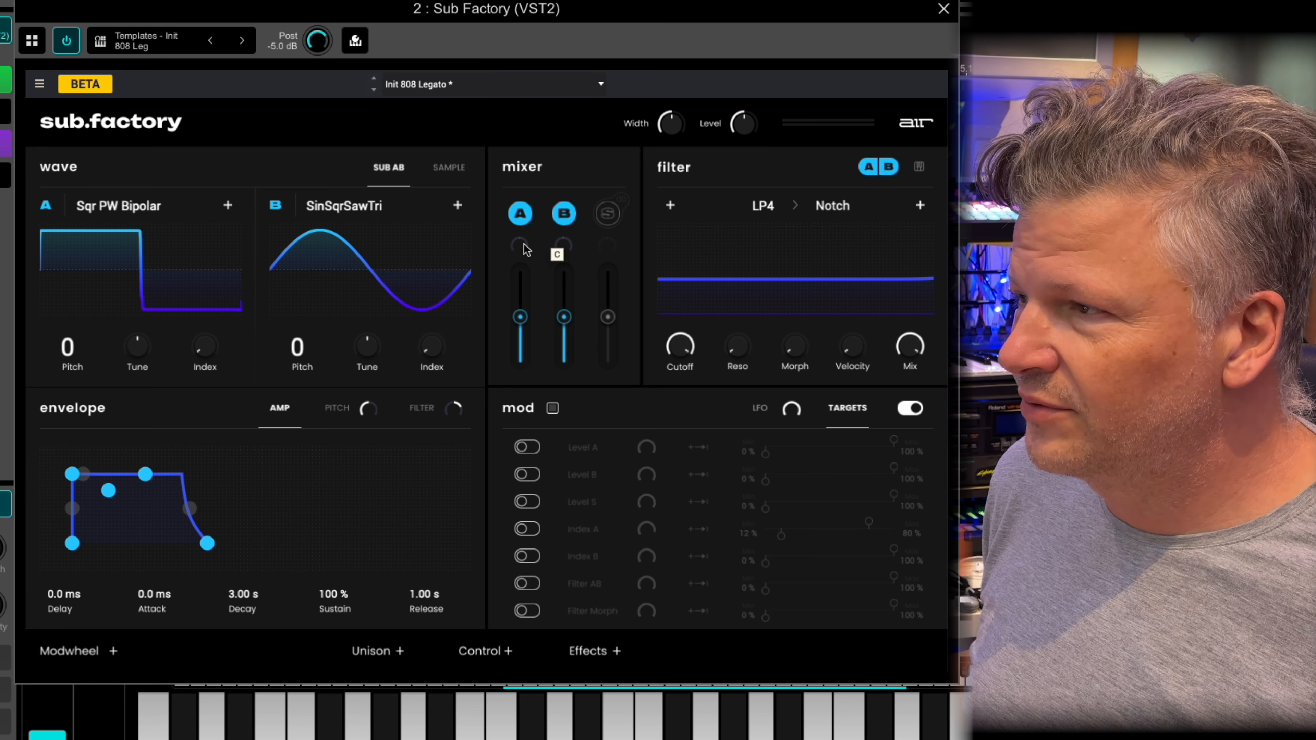
mouse_move(524, 250)
left_mouse_down()
mouse_move(535, 184)
mouse_move(526, 336)
mouse_move(535, 231)
mouse_move(521, 247)
left_mouse_up()
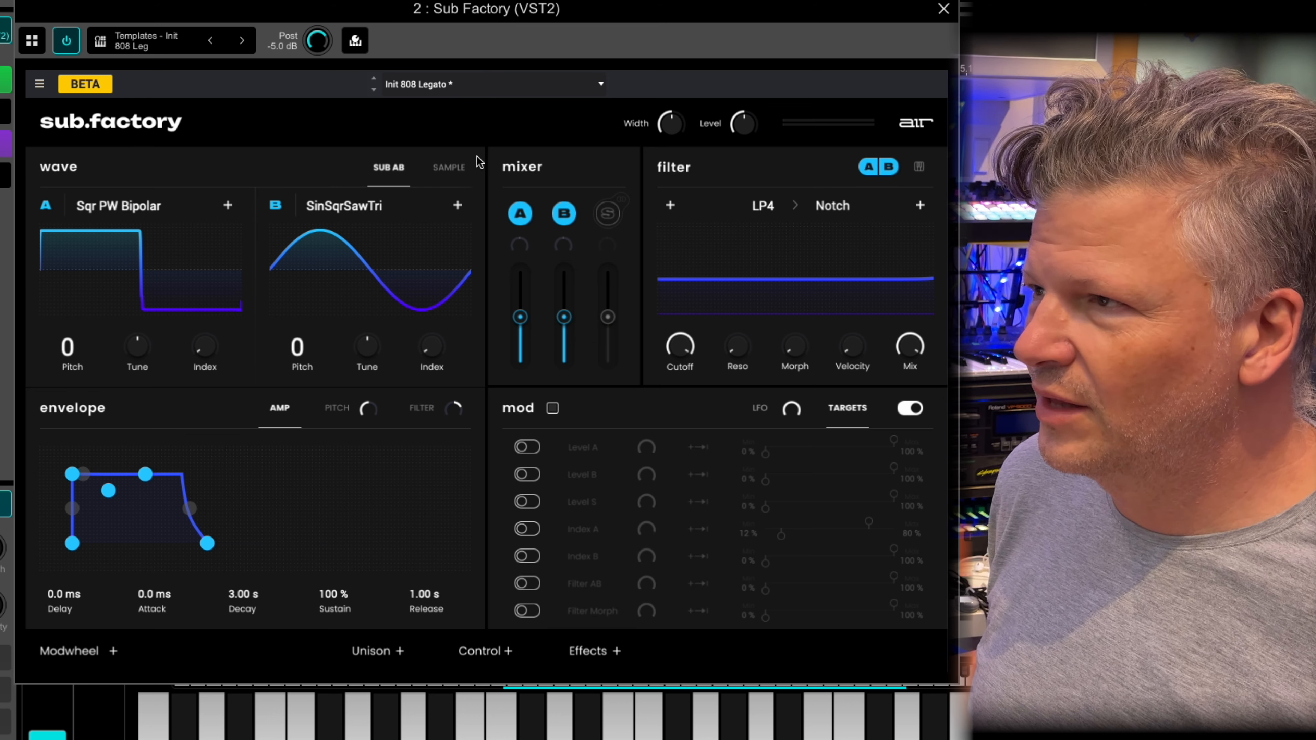
left_click(445, 157)
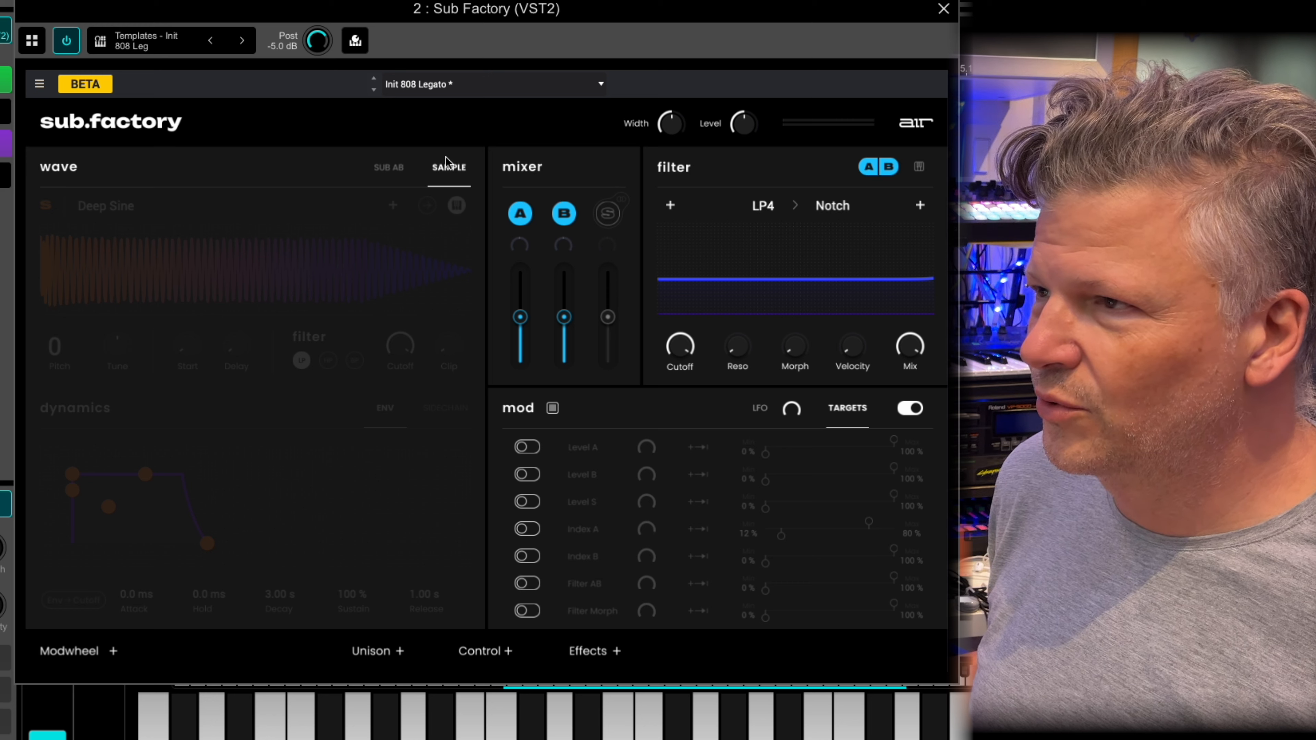
left_click(45, 207)
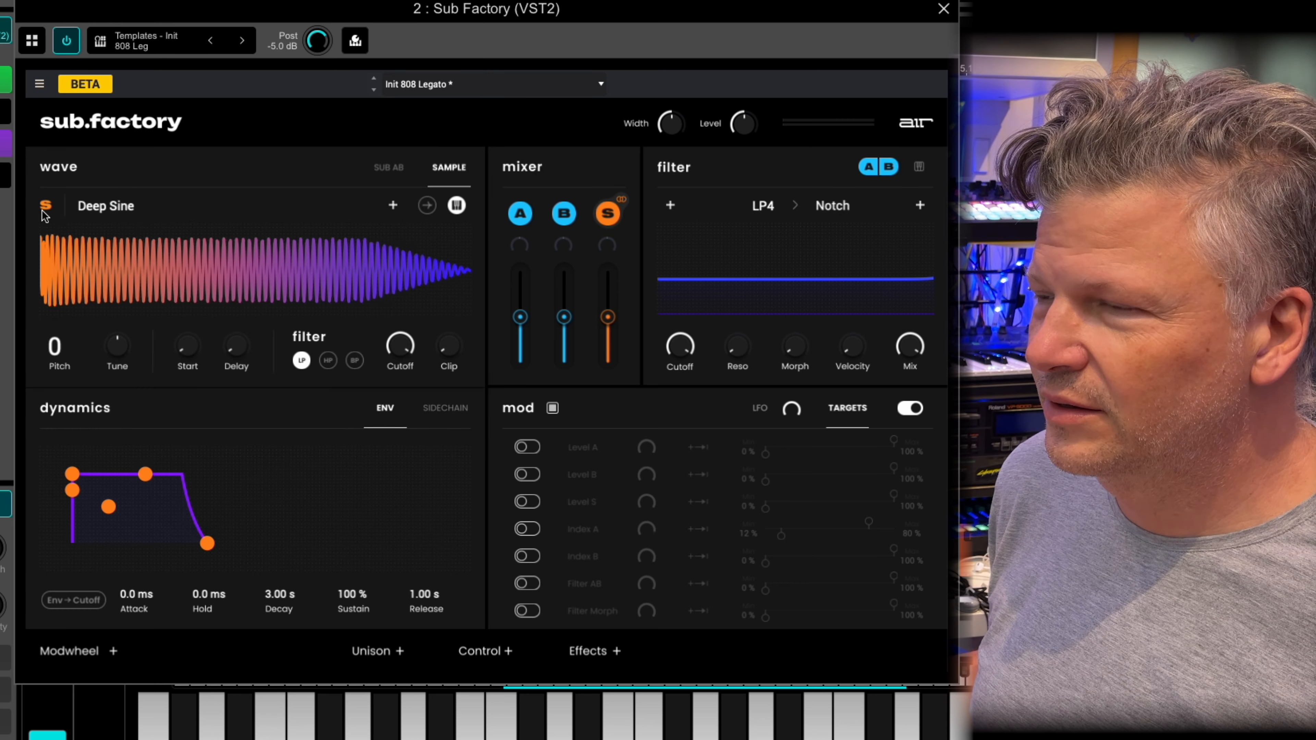
left_click(606, 218)
left_click(606, 217)
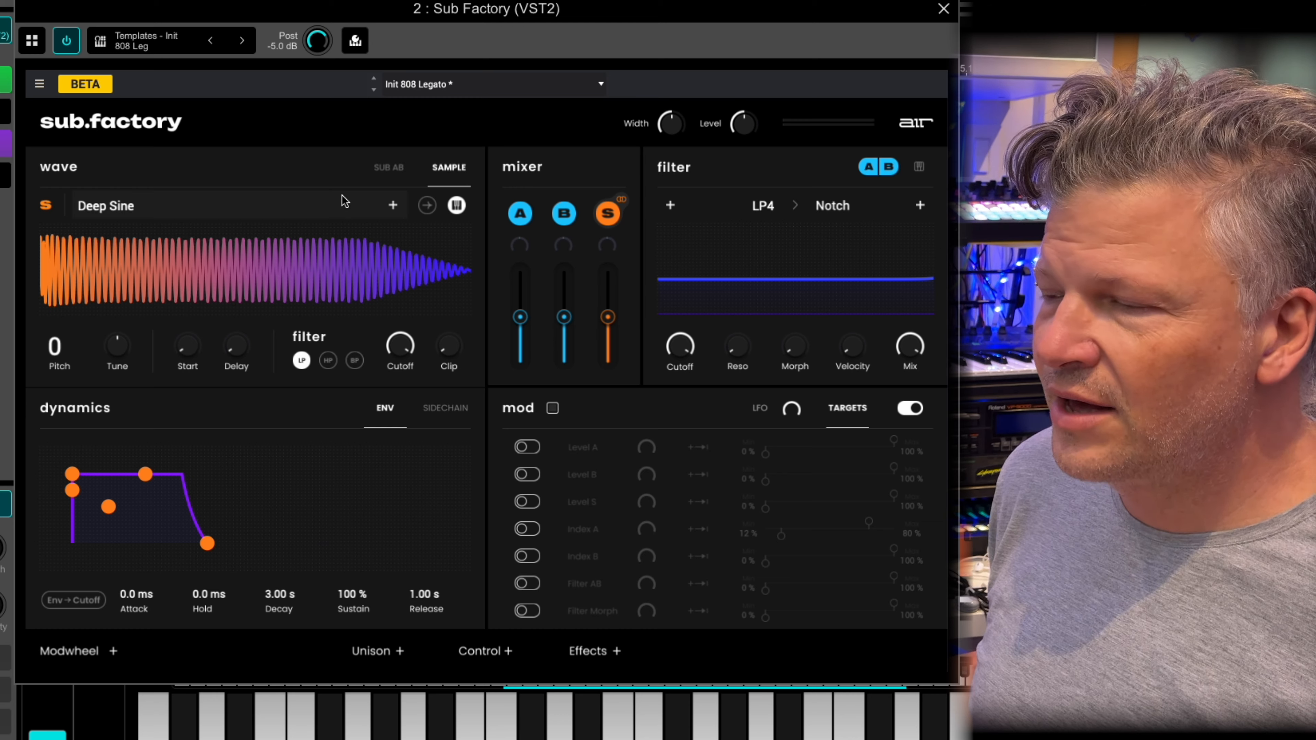
Load the Bucket sample from the 808 shots category and switch off oscillators A and B in the mixer
left_click(179, 208)
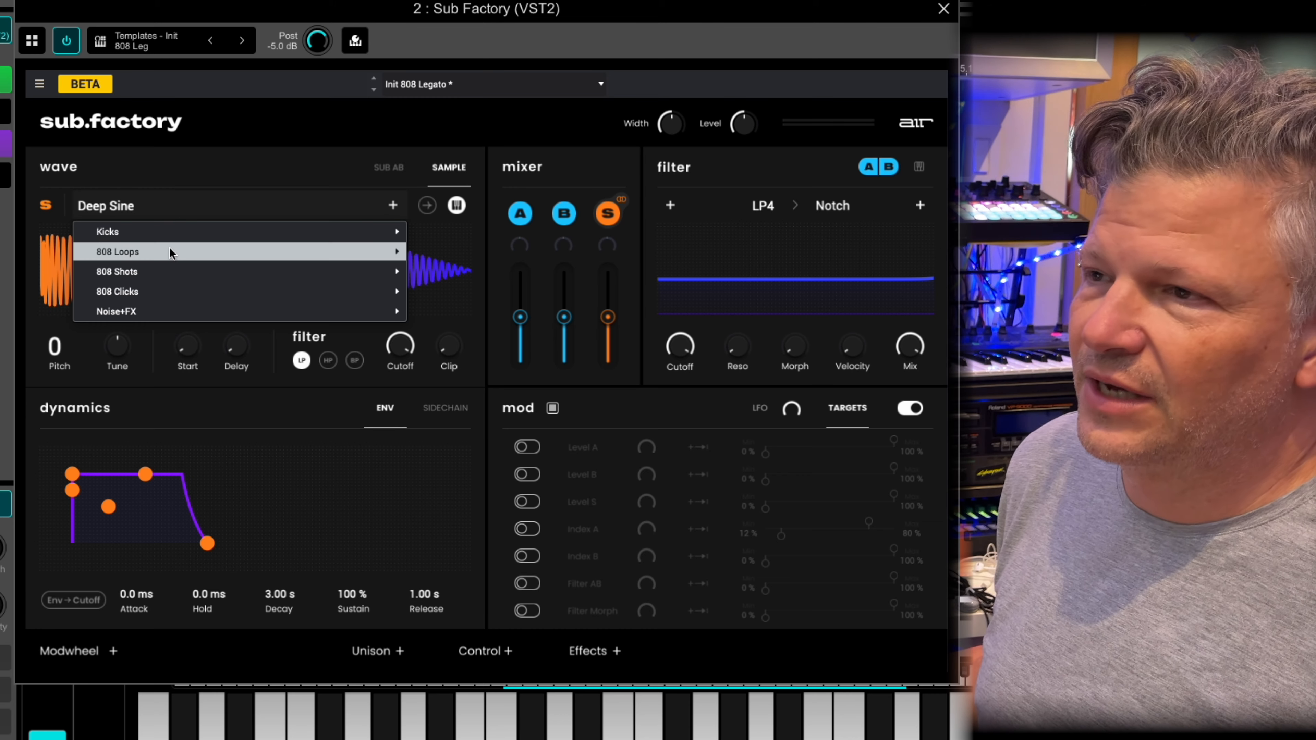
mouse_move(169, 233)
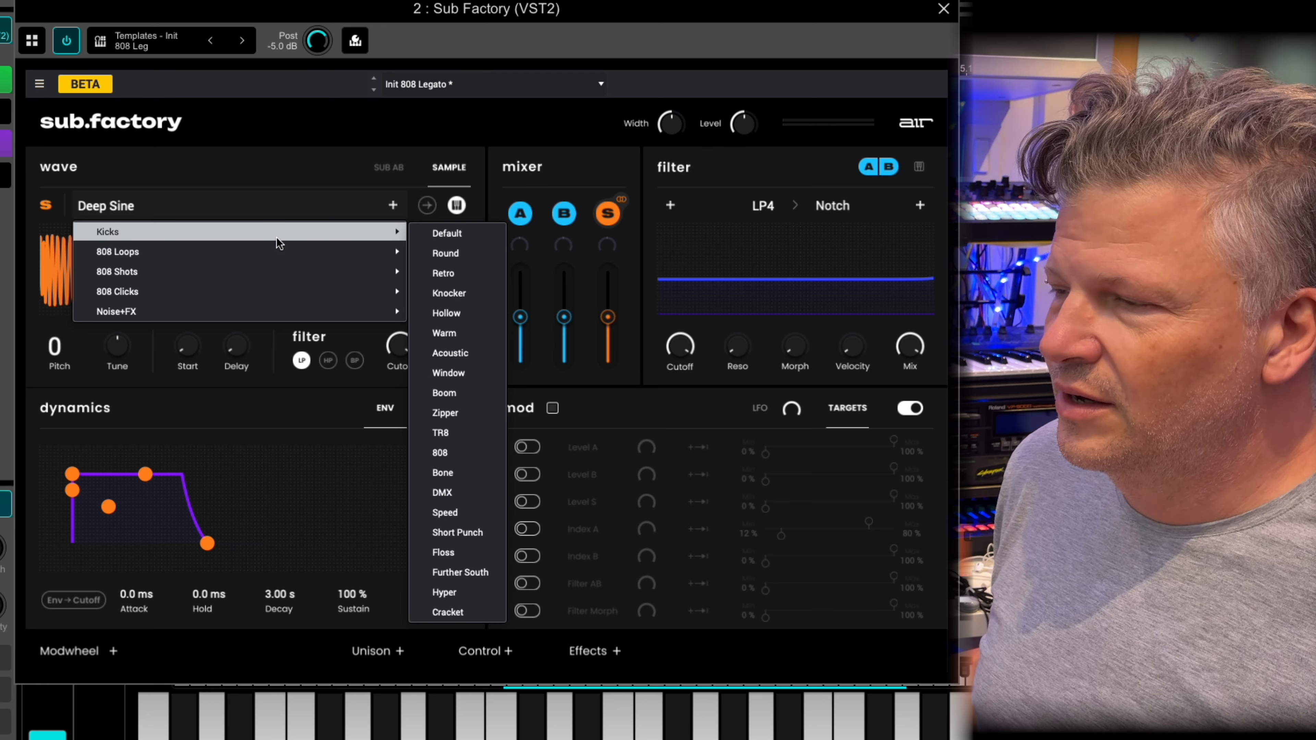
mouse_move(122, 247)
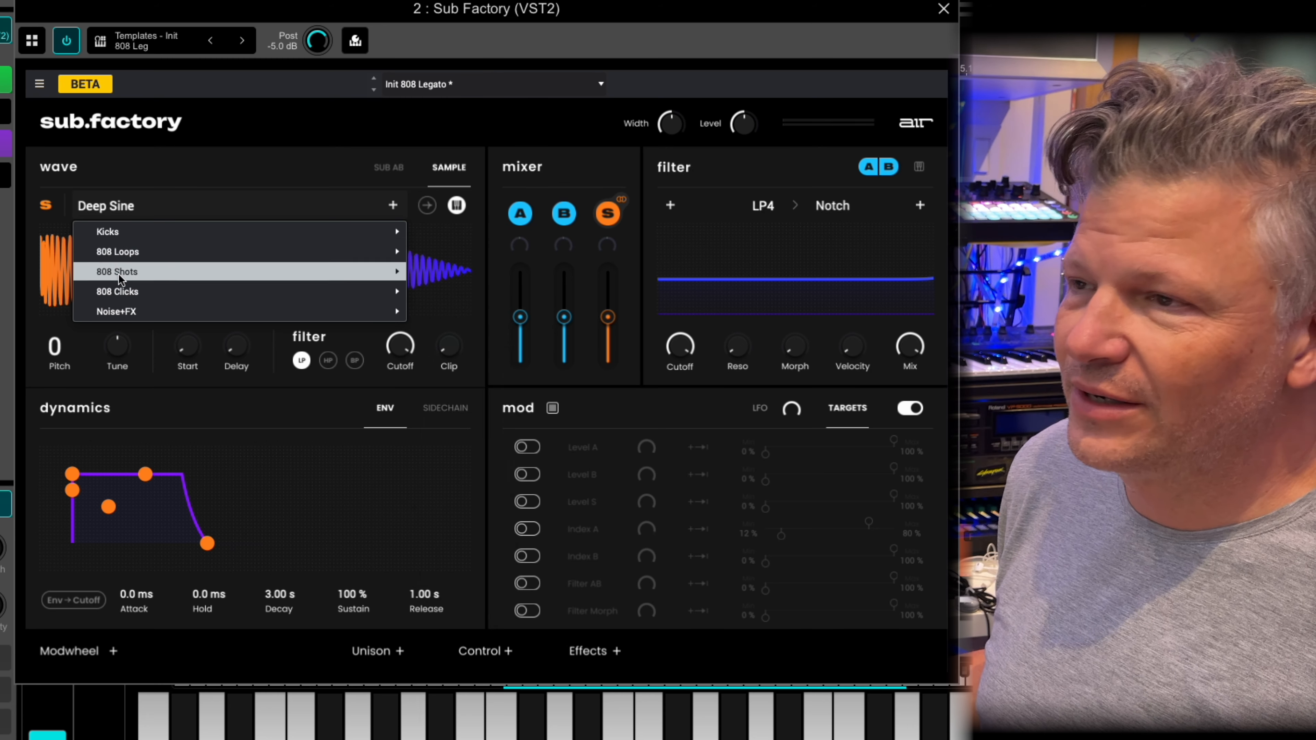
mouse_move(120, 270)
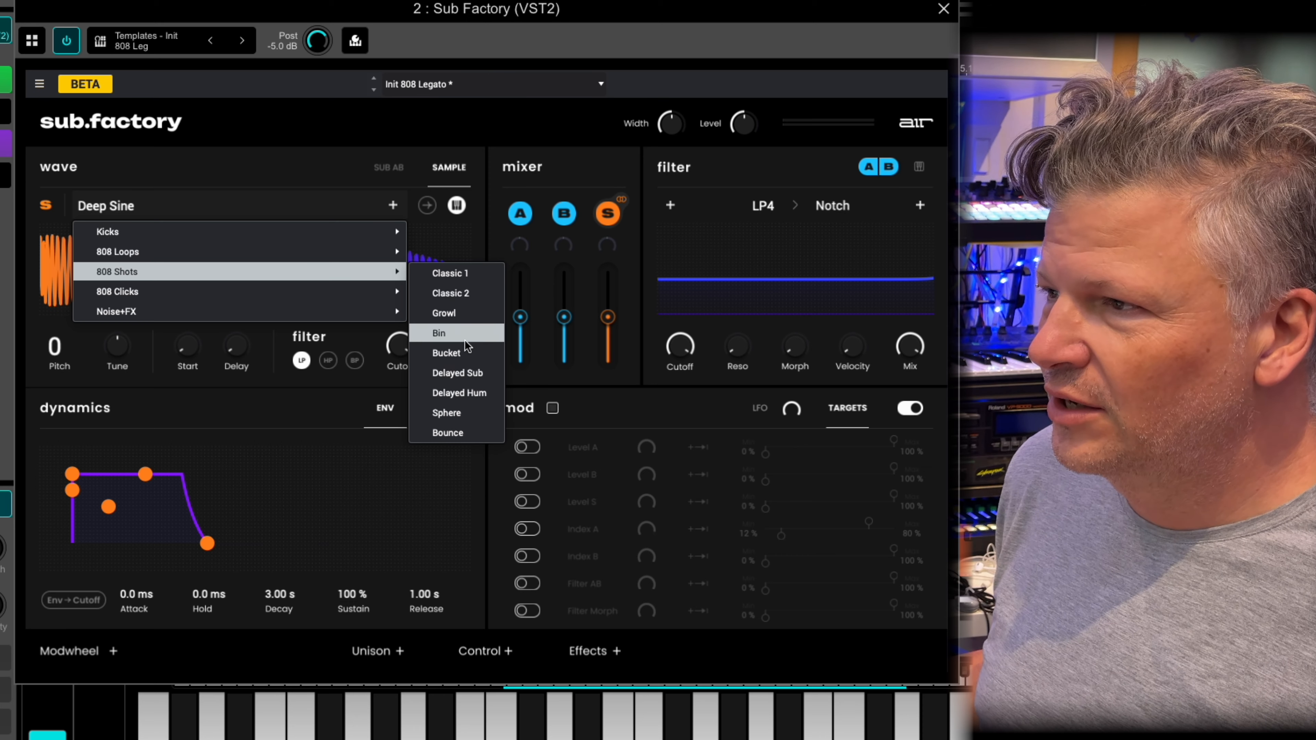
left_click(458, 357)
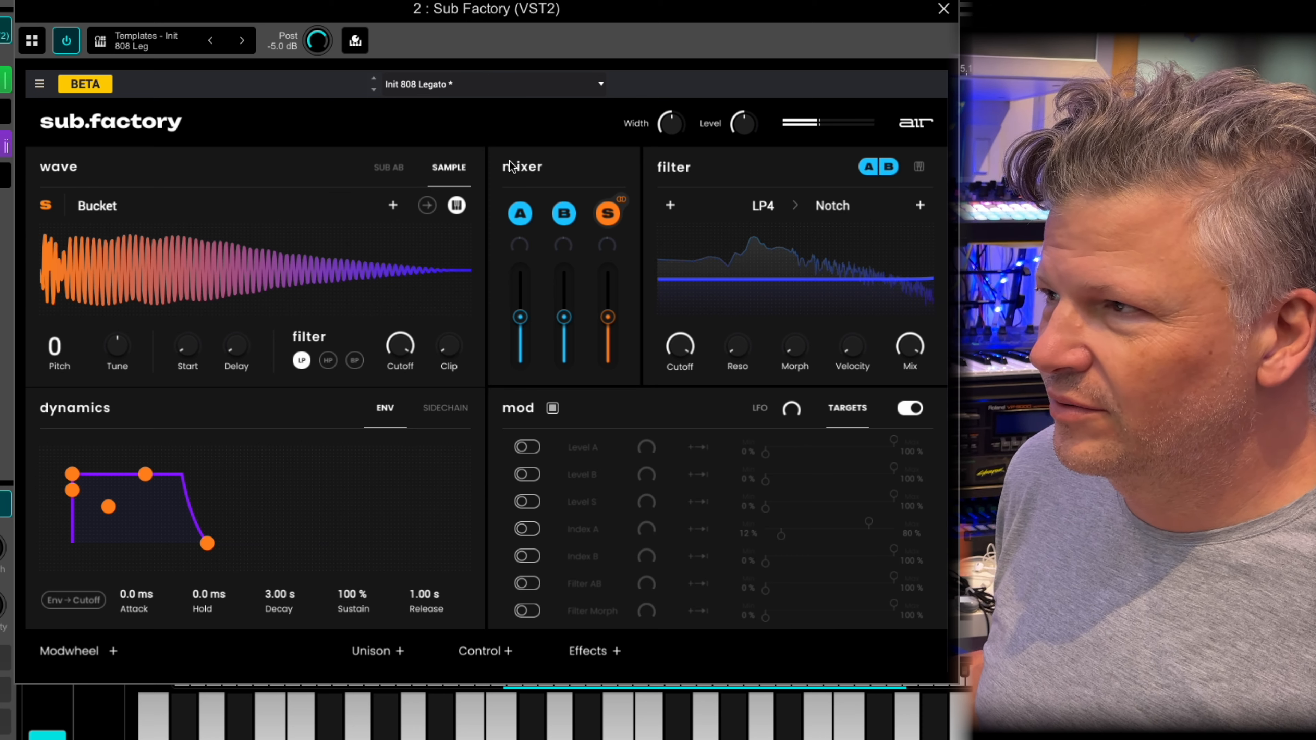
left_click(520, 214)
left_click(563, 215)
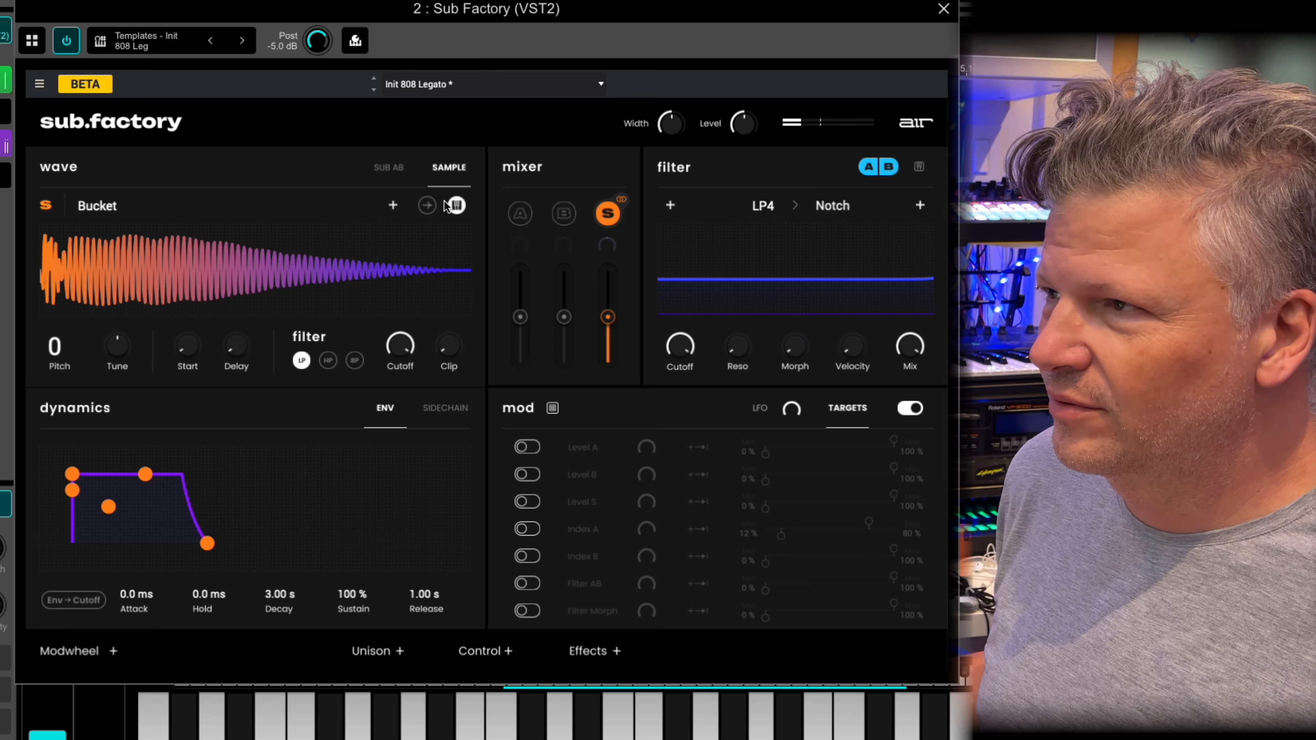
Audition the MS Click, Noise Click, Blade and Cloudy Click samples from the 808 clicks category
left_click(175, 207)
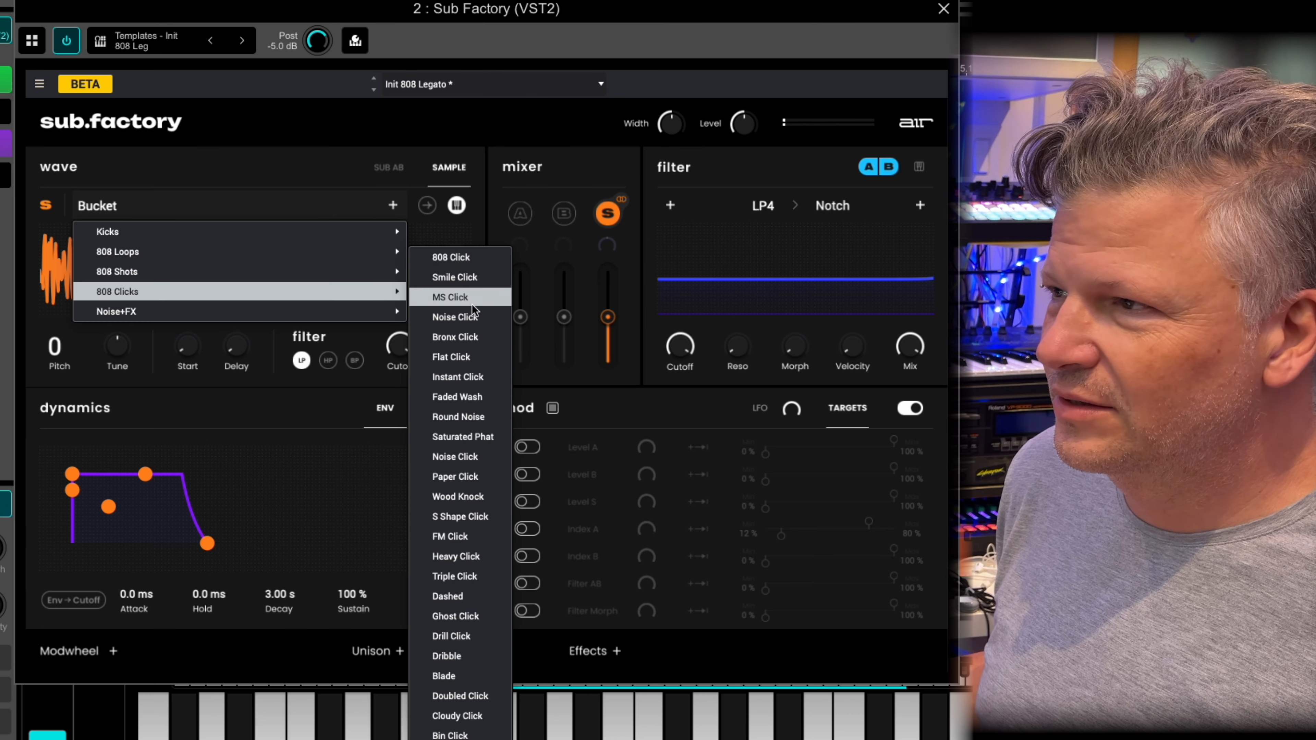
left_click(455, 294)
left_click(401, 210)
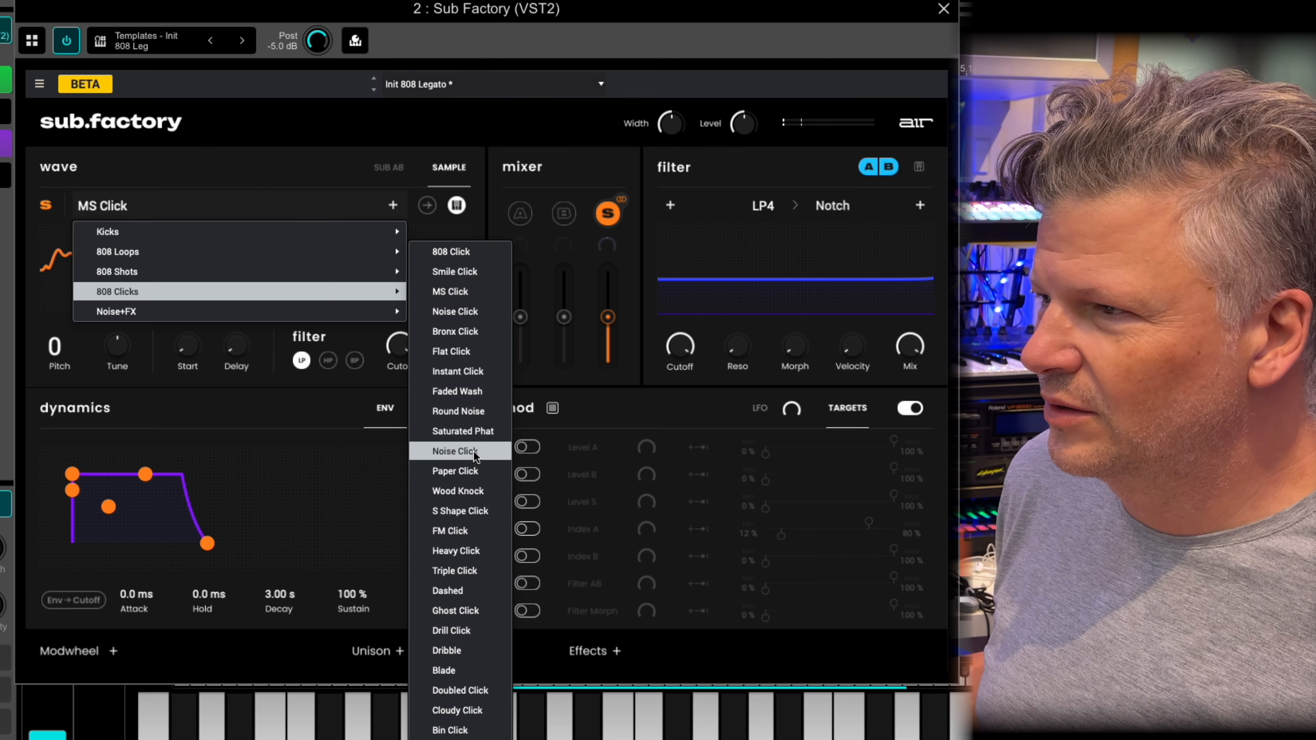
left_click(473, 450)
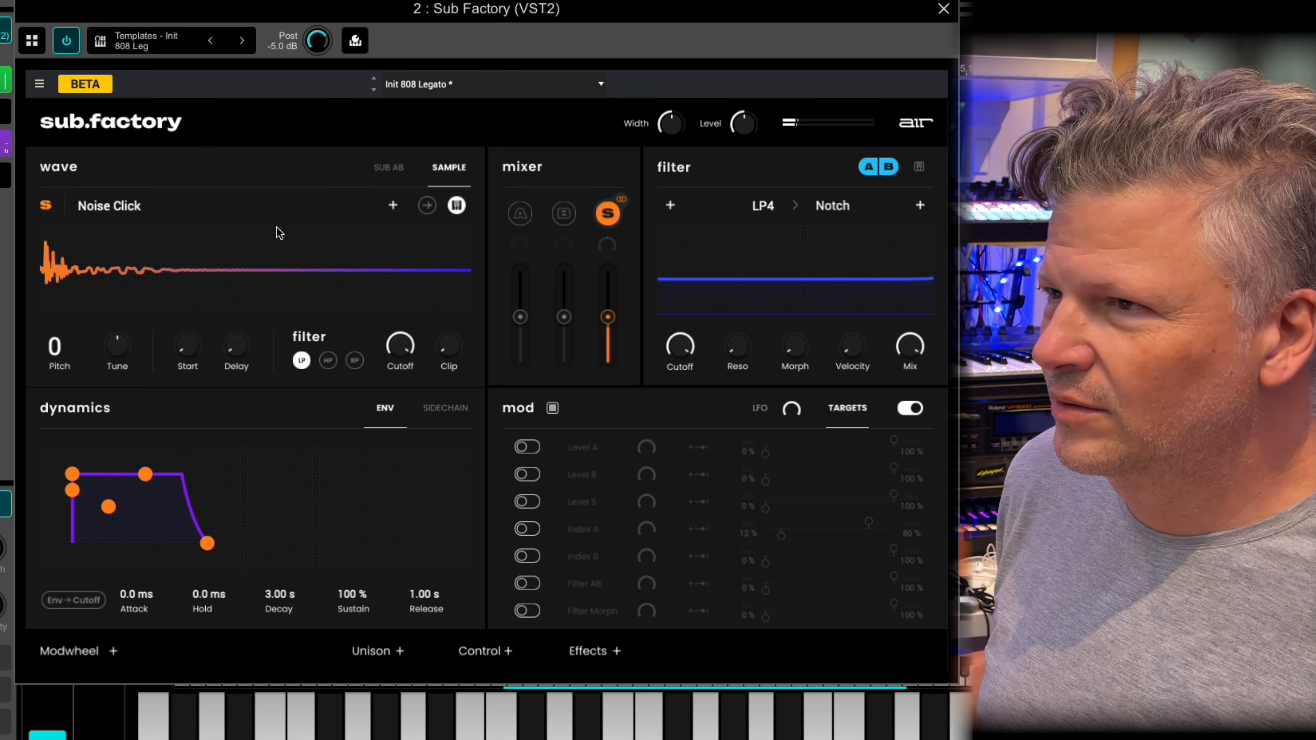
left_click(269, 213)
left_click(468, 509)
left_click(334, 210)
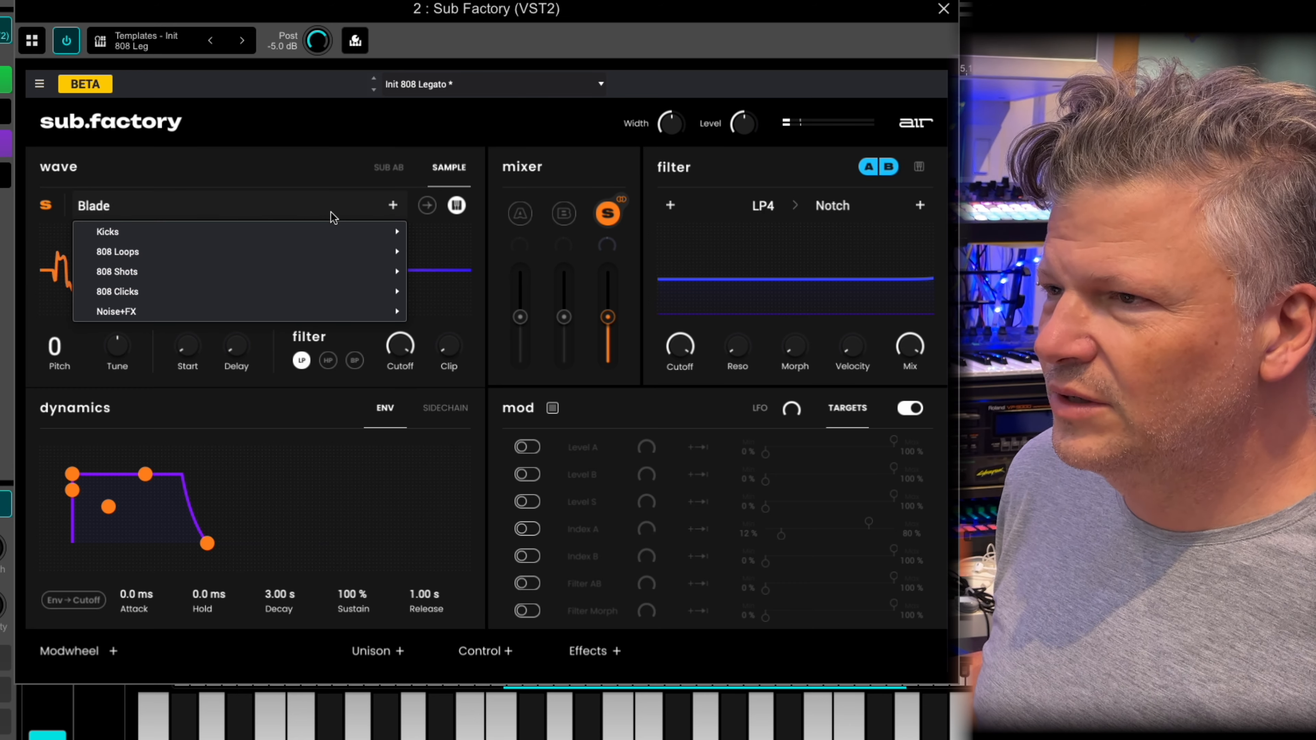
mouse_move(340, 299)
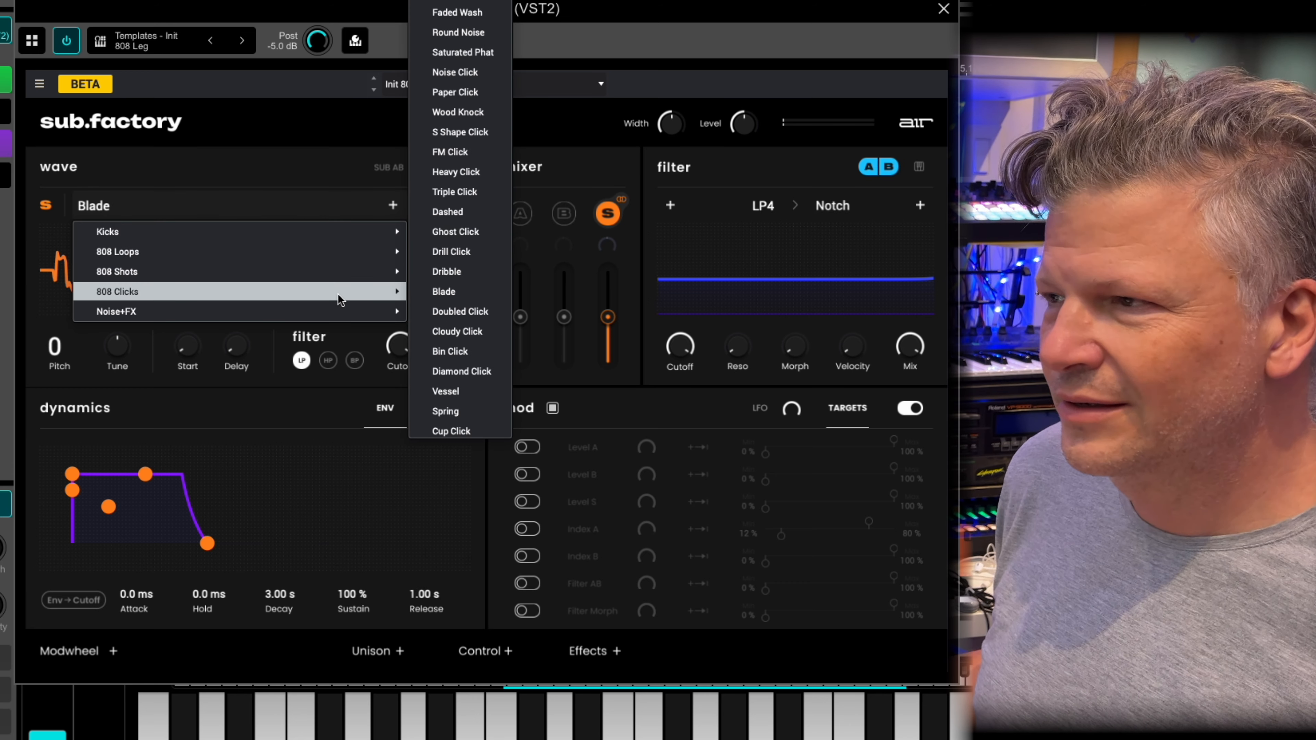
left_click(486, 334)
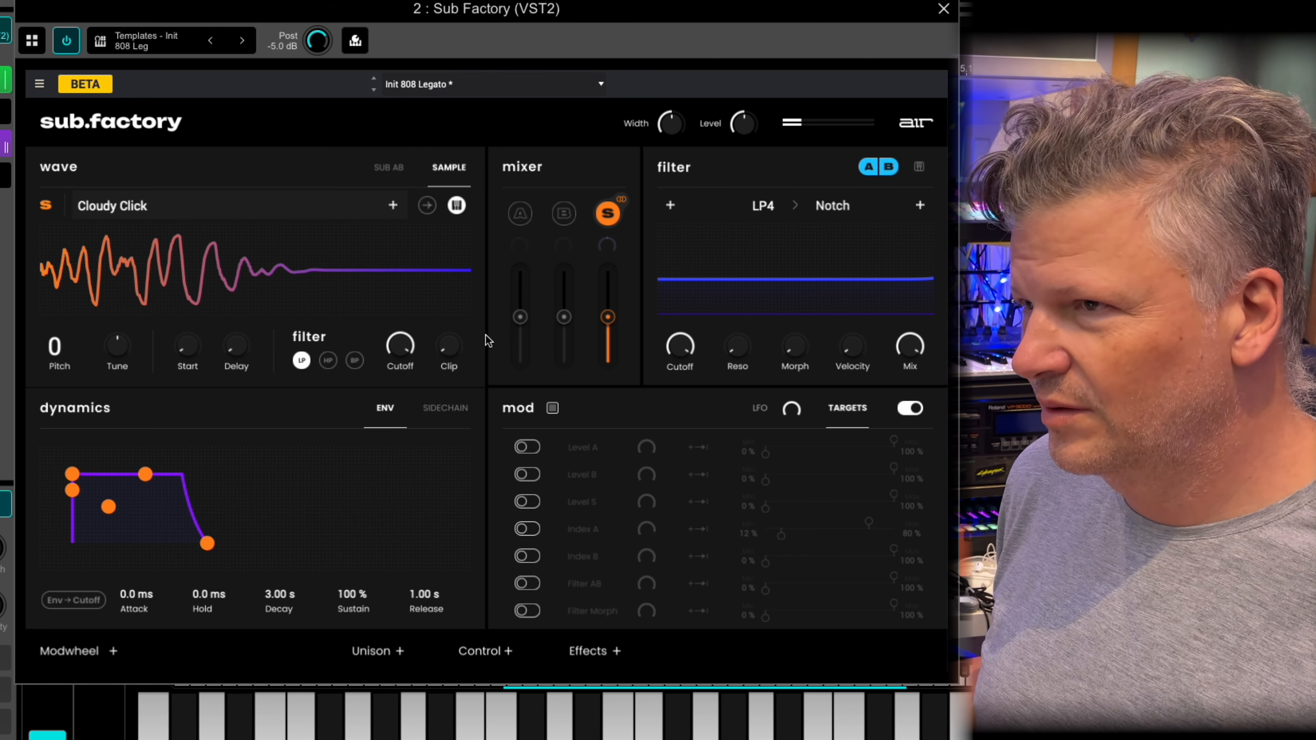
Load the Nile Riser sample from the noise and effects category into the sample oscillator
left_click(291, 206)
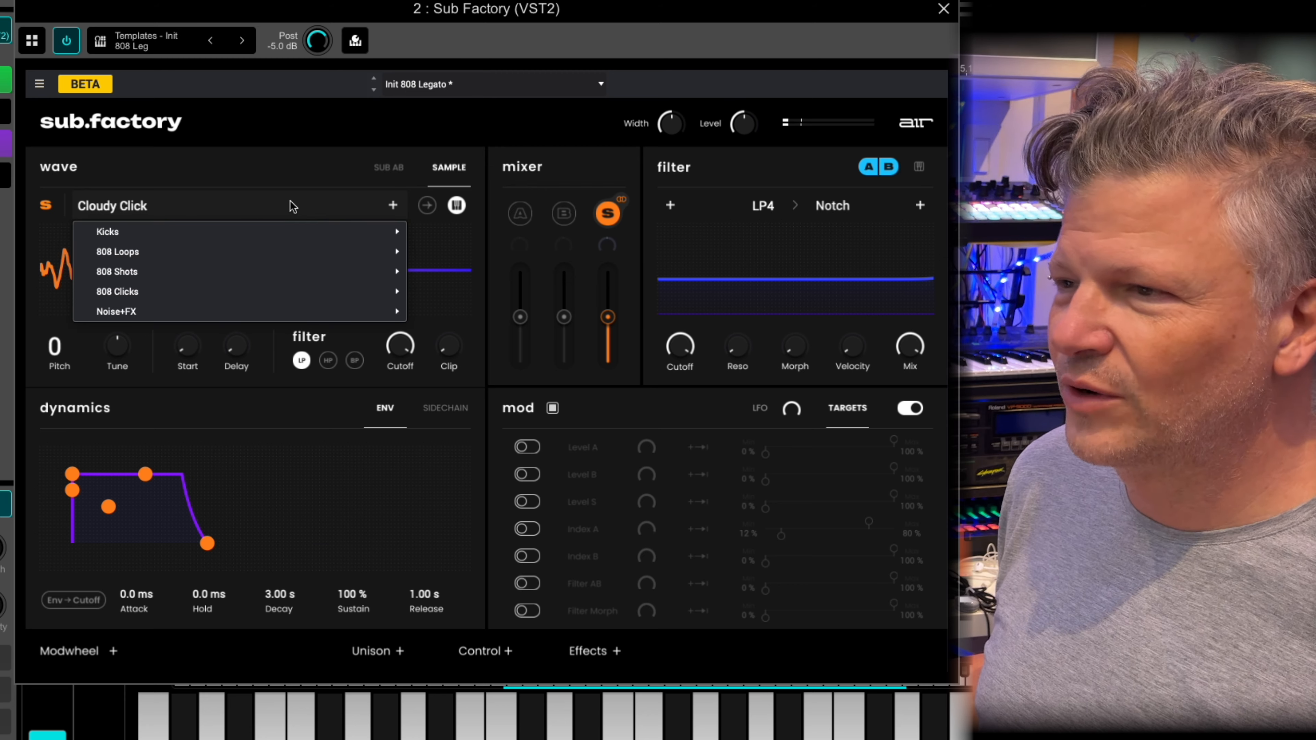
mouse_move(255, 310)
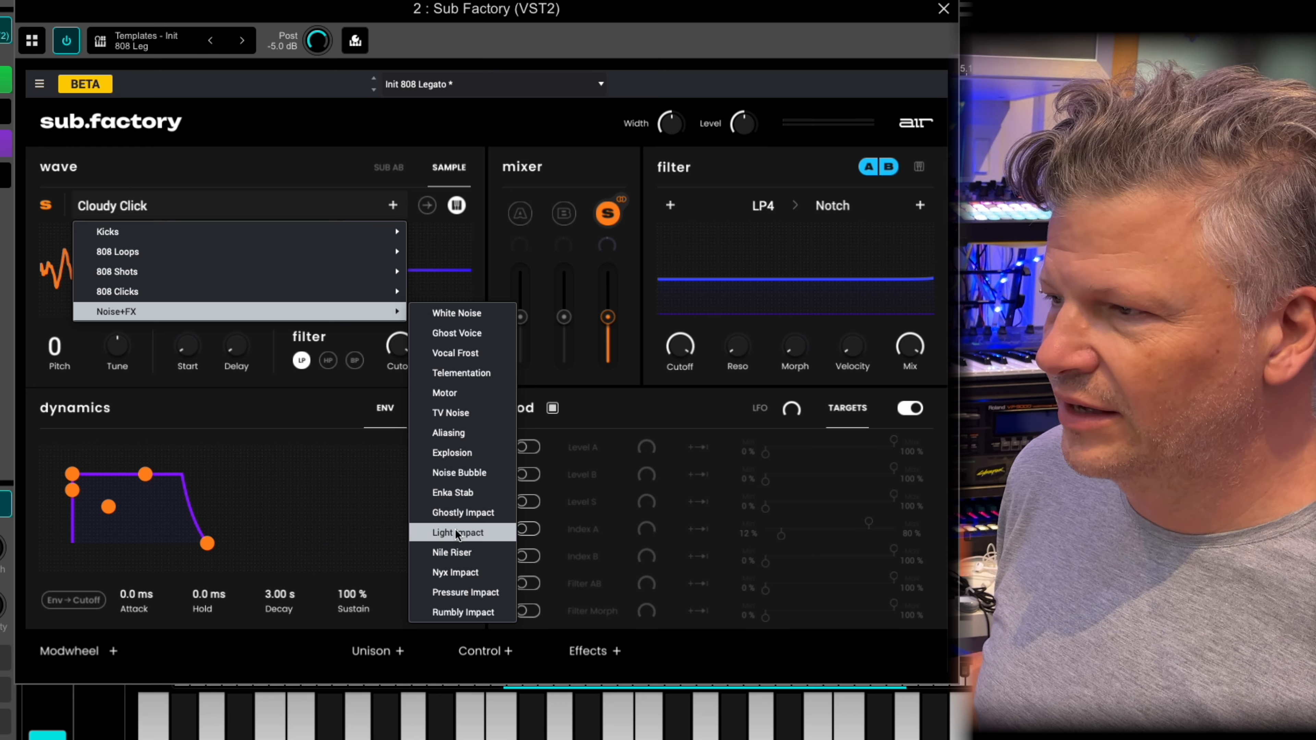
left_click(462, 554)
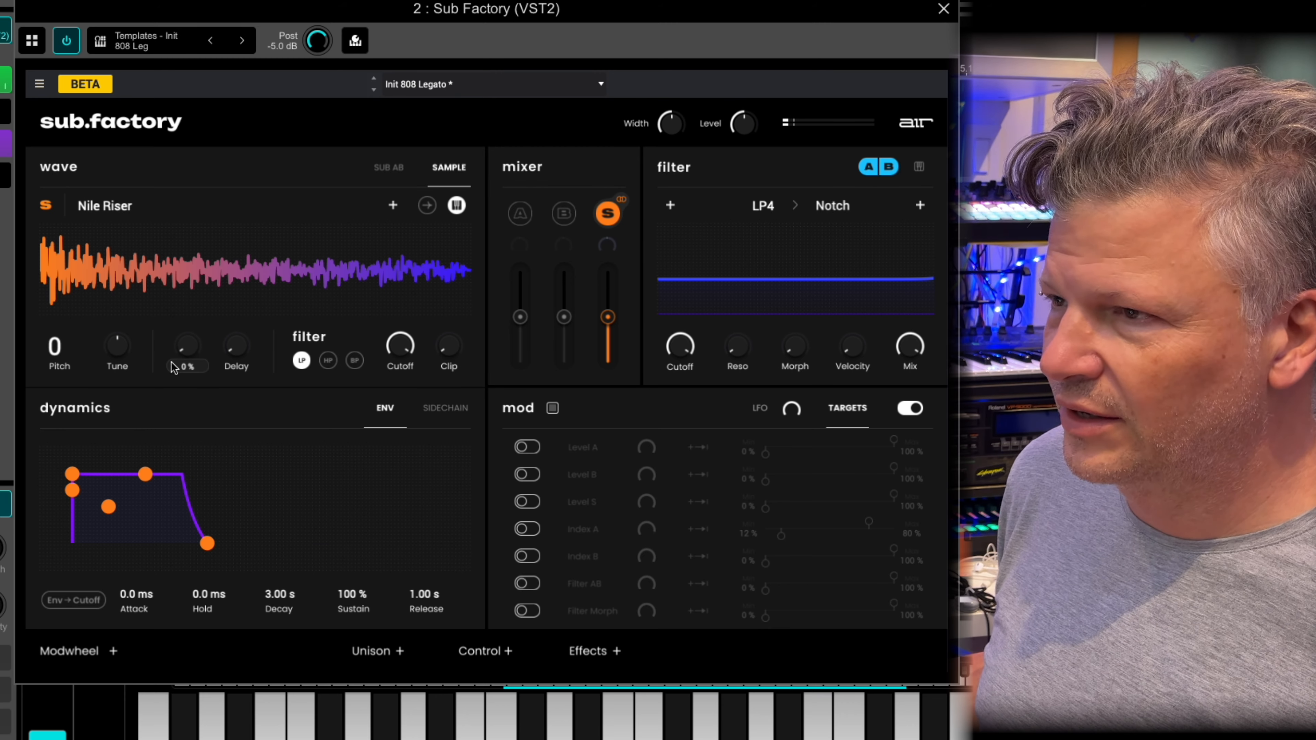
Raise the sample's Start position past the midpoint and switch the sample filter to high-pass (HP)
mouse_move(185, 347)
left_mouse_down()
mouse_move(198, 302)
mouse_move(187, 338)
left_mouse_up()
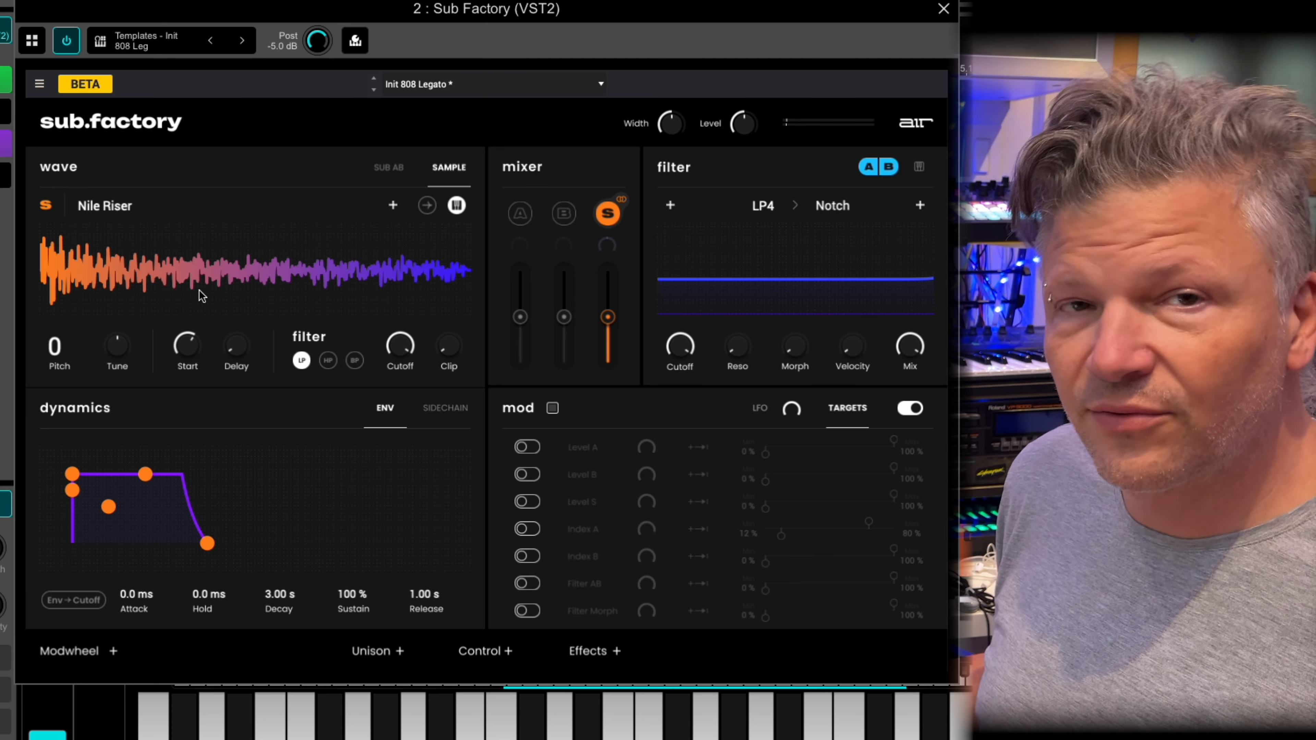
left_click(328, 360)
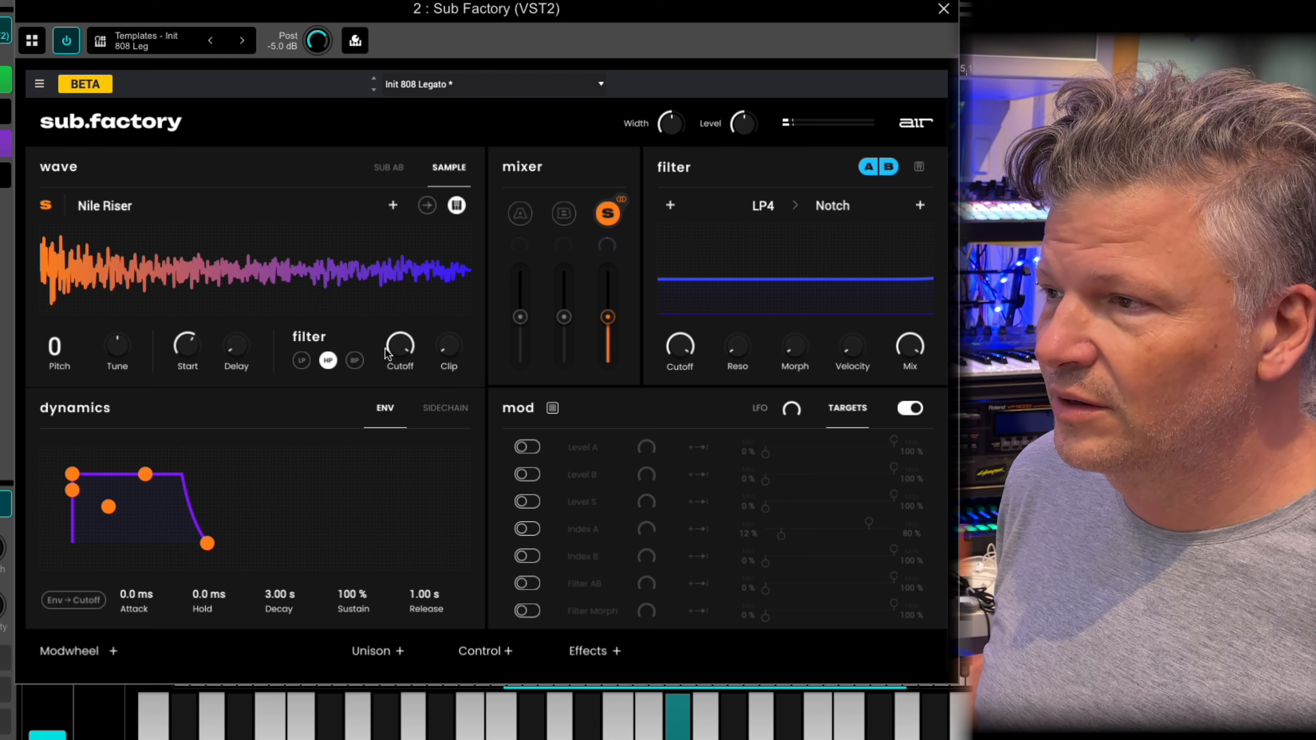
Lower the sample's filter cutoff, adjust its Clip amount, and try toggling its key tracking and reverse playback
left_click_drag(388, 355, 390, 397)
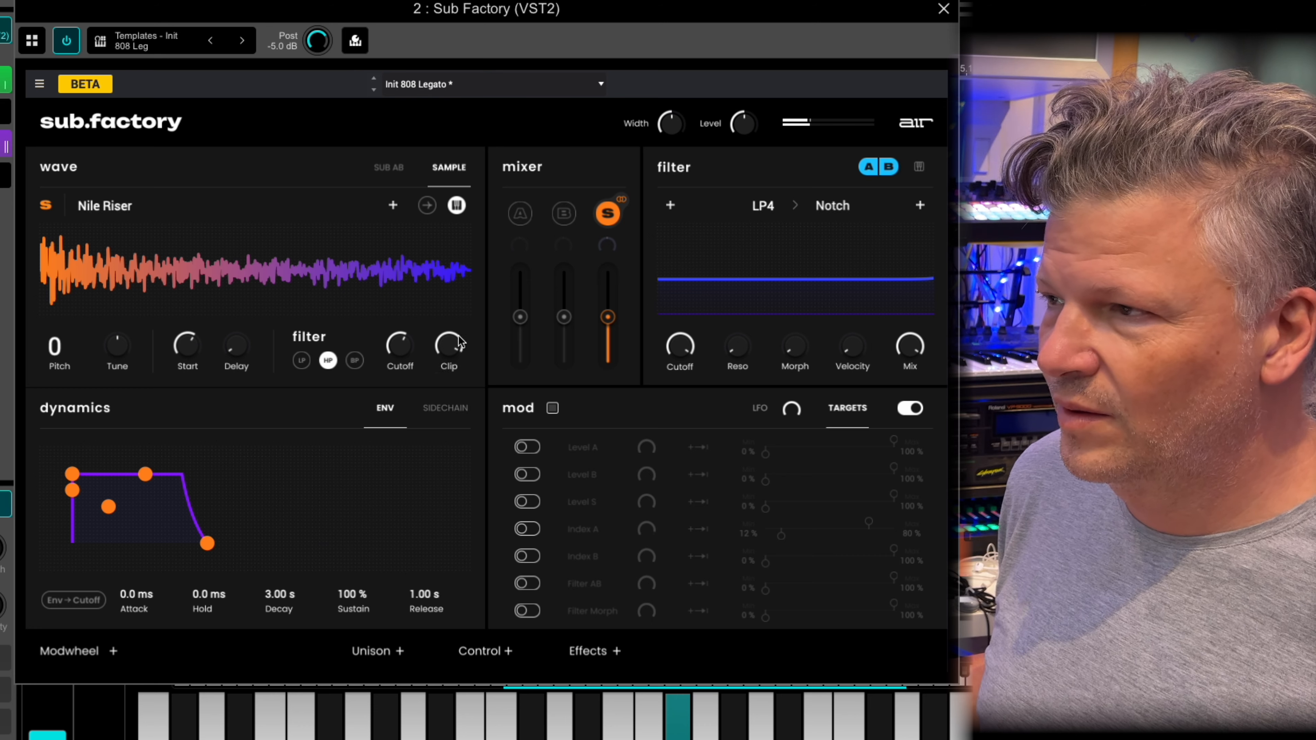
left_click_drag(459, 342, 451, 365)
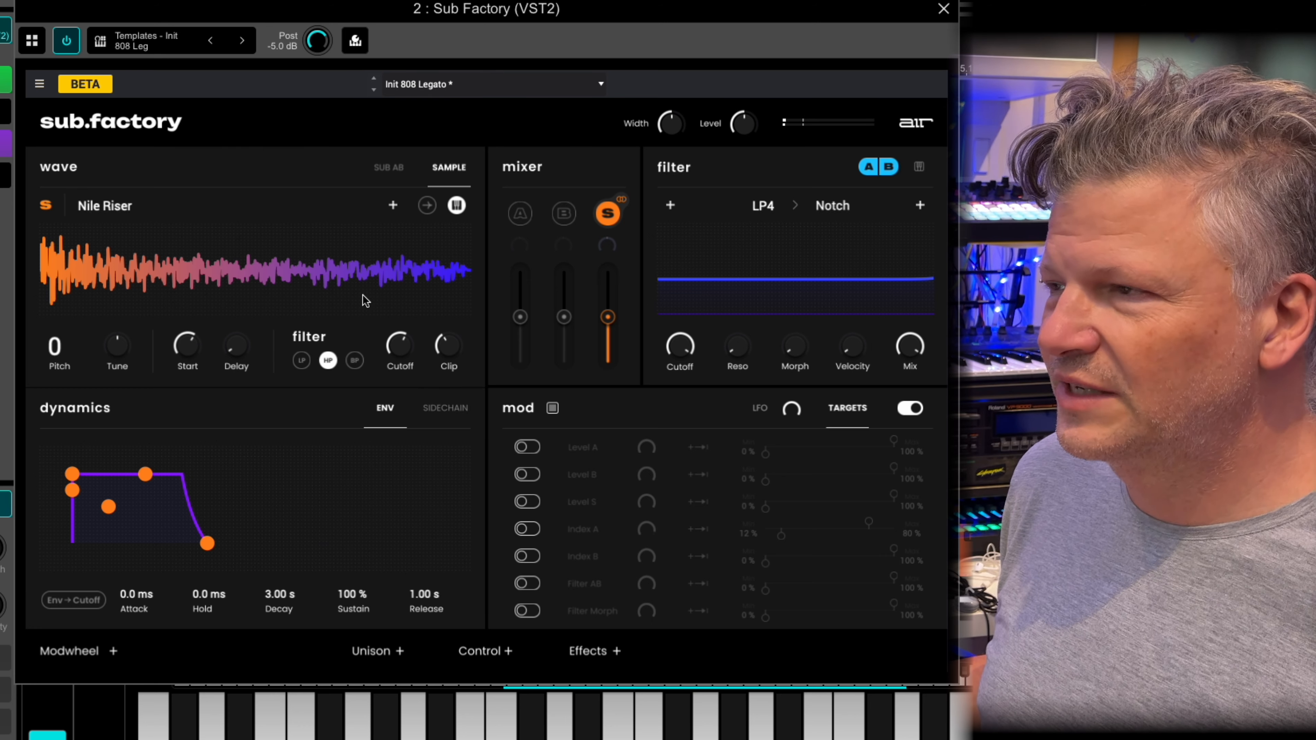
left_click(457, 206)
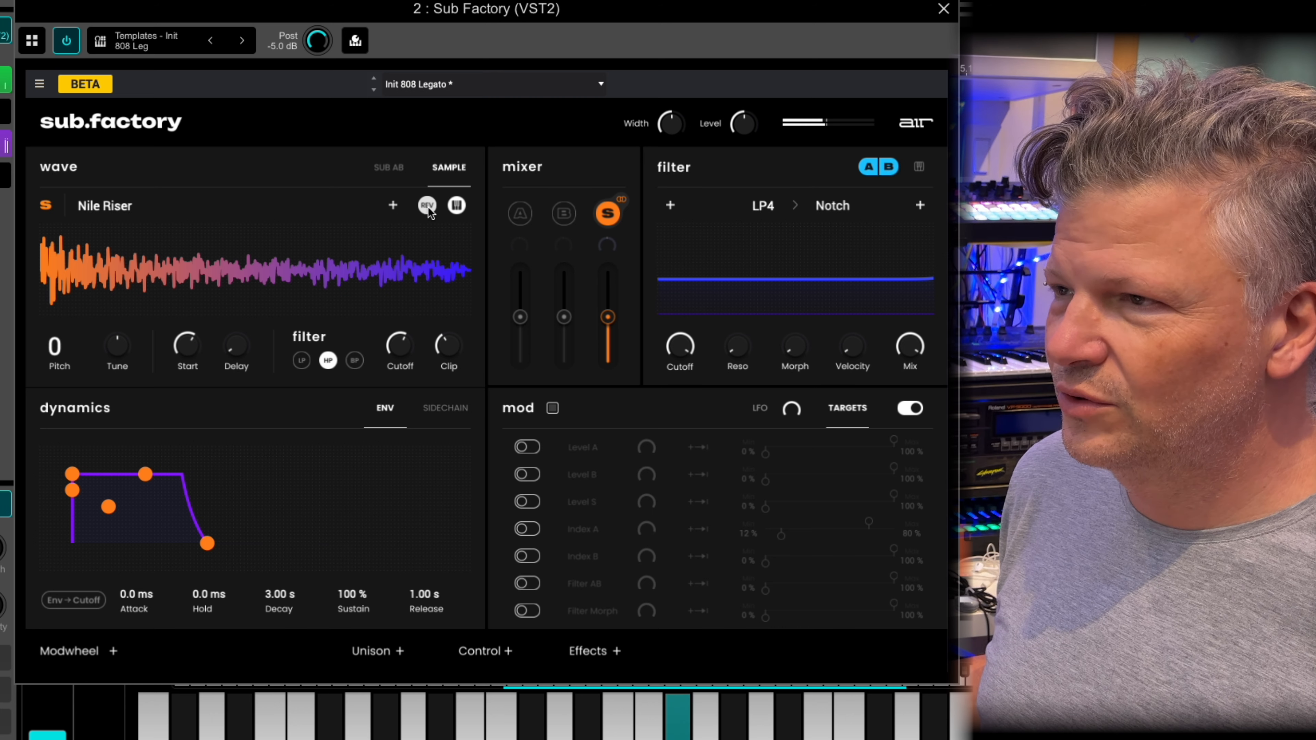
left_click(428, 209)
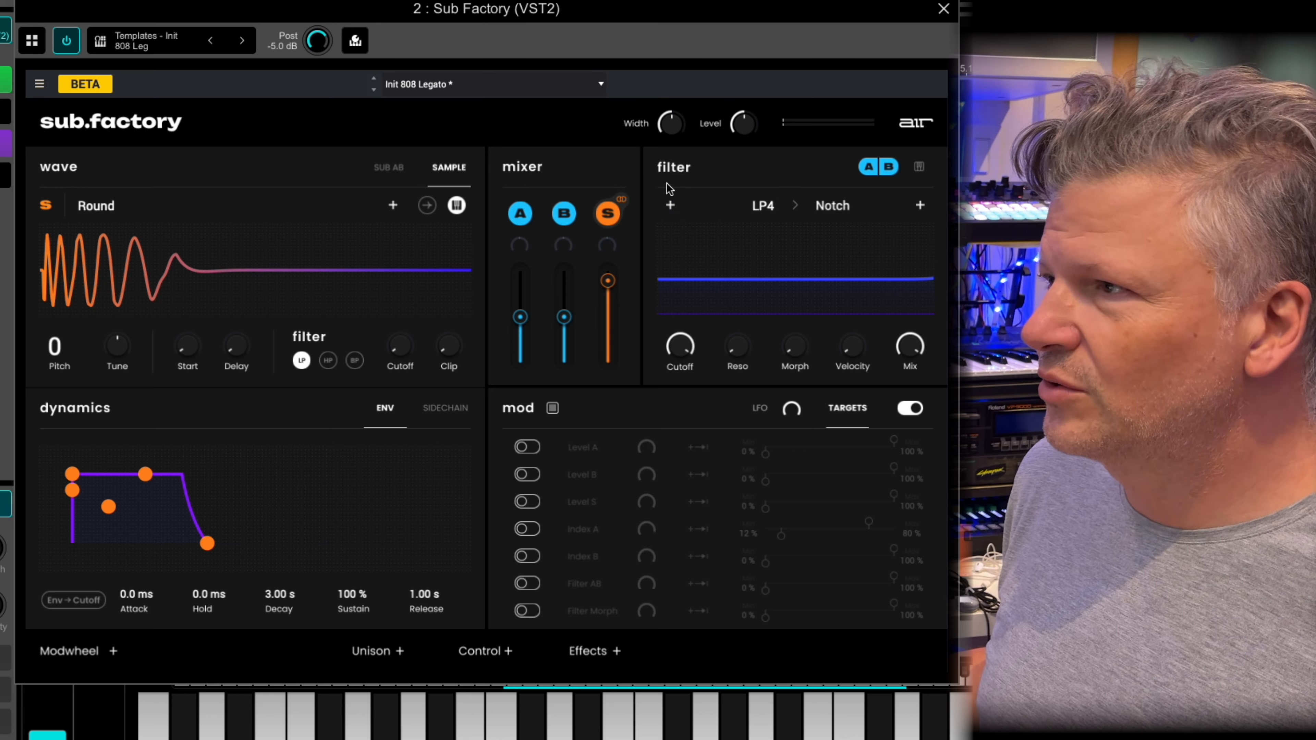
Review the available types for both filter slots, keeping LP4 first and setting the second filter to BP4
left_click(719, 207)
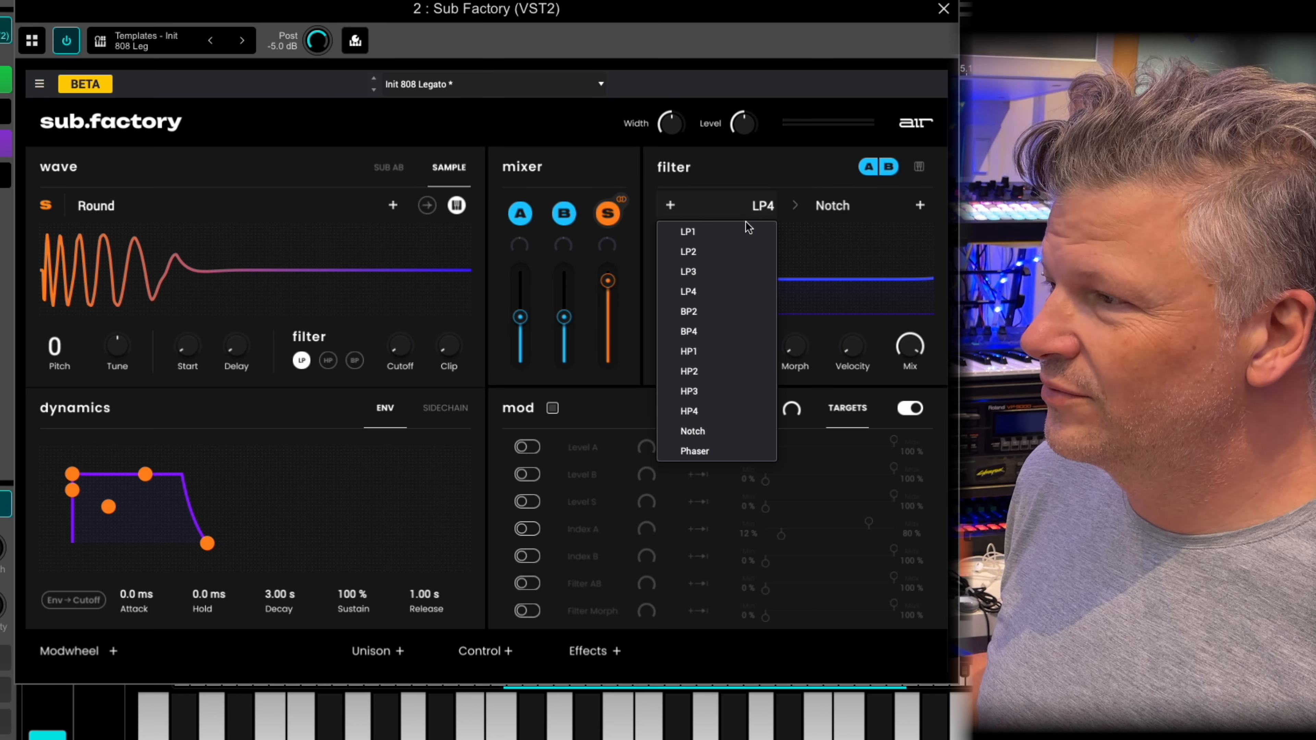
left_click(852, 211)
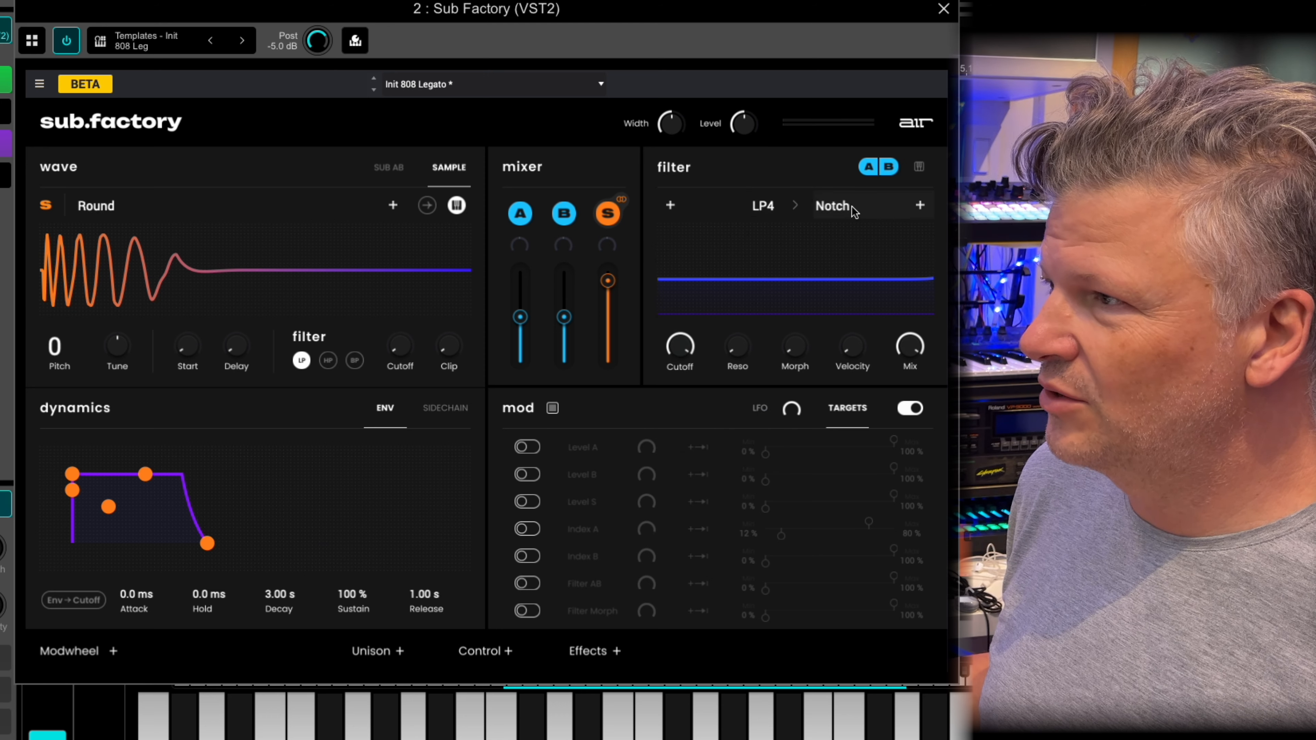
left_click(835, 206)
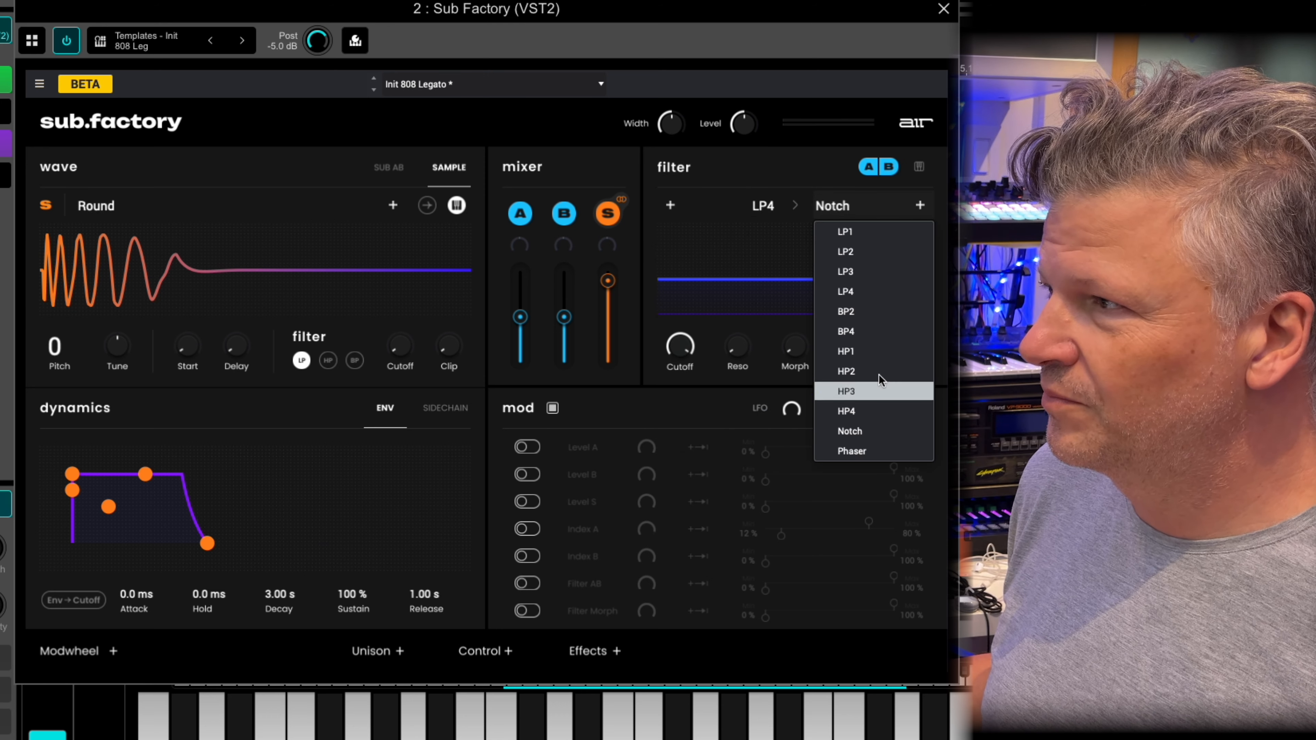
left_click(758, 197)
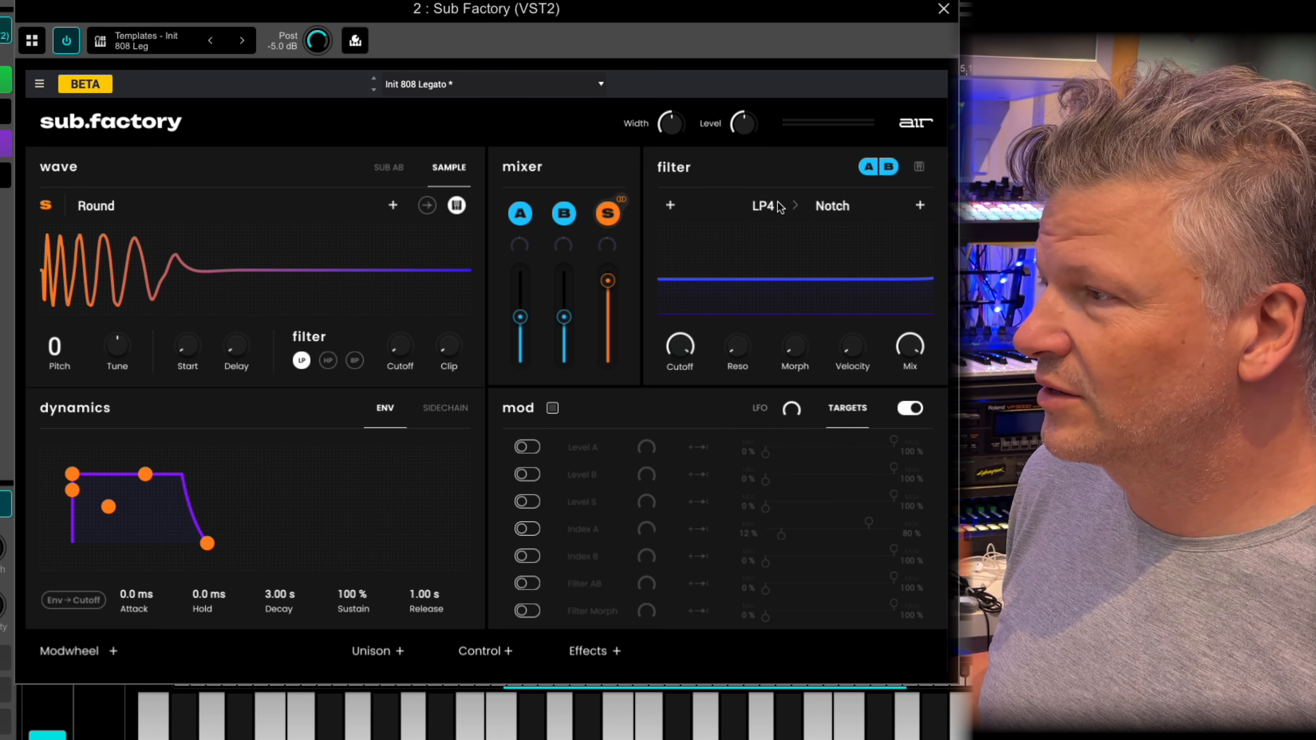
left_click(814, 207)
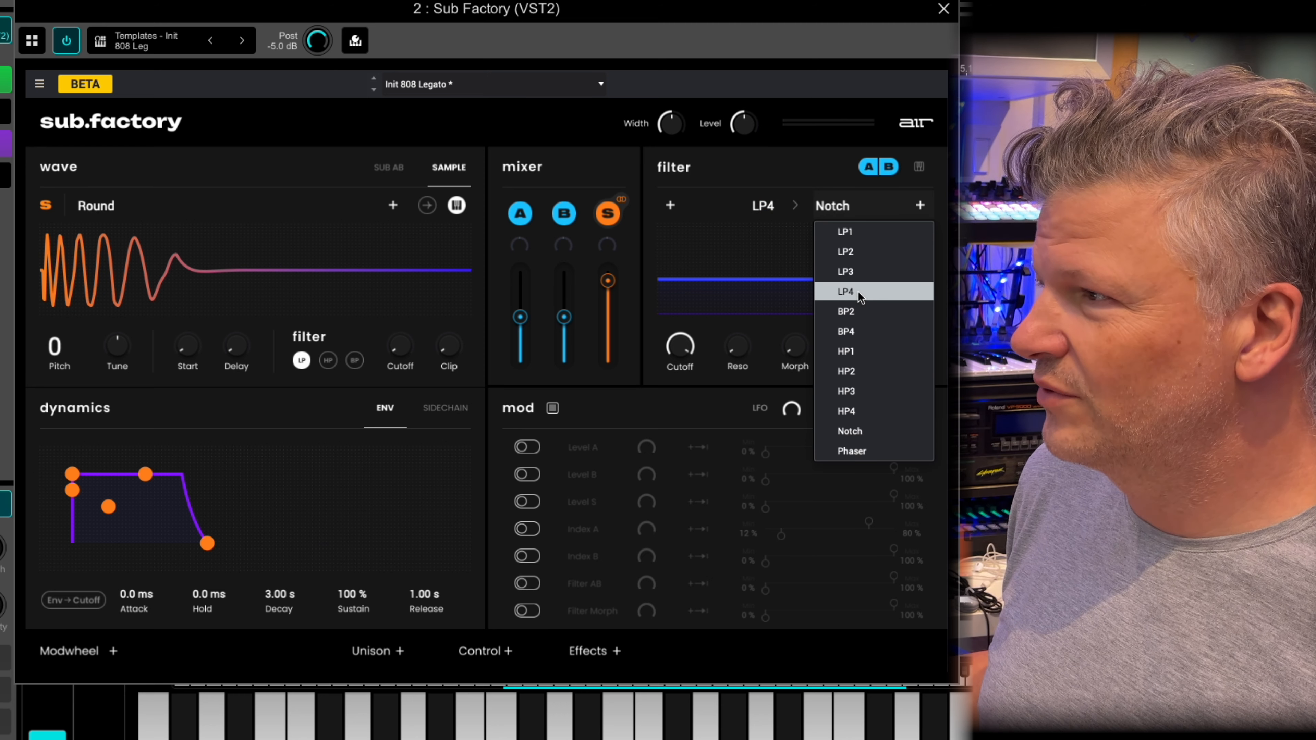
left_click(860, 332)
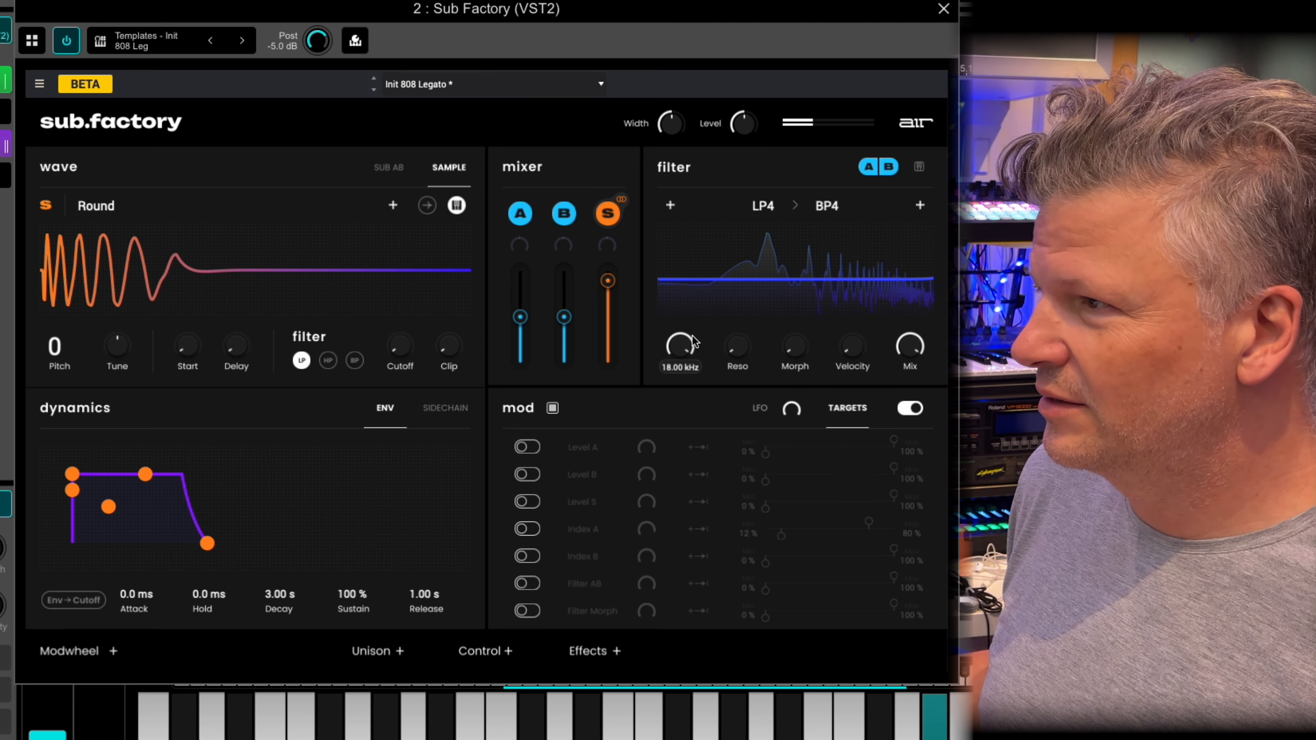
Lower the main filter's cutoff, raise its resonance, set Morph about midway, and enable Filter Morph as a modulation target
left_click_drag(681, 349, 803, 254)
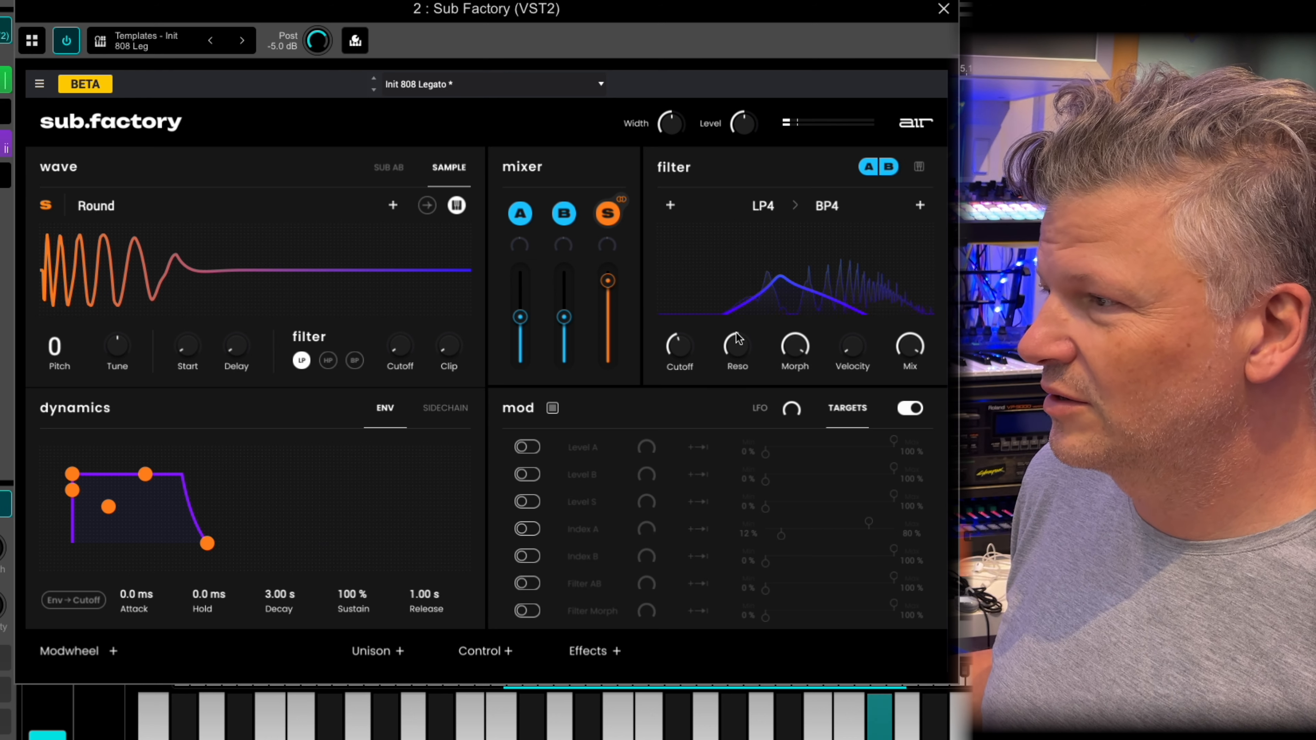
left_click_drag(783, 349, 774, 400)
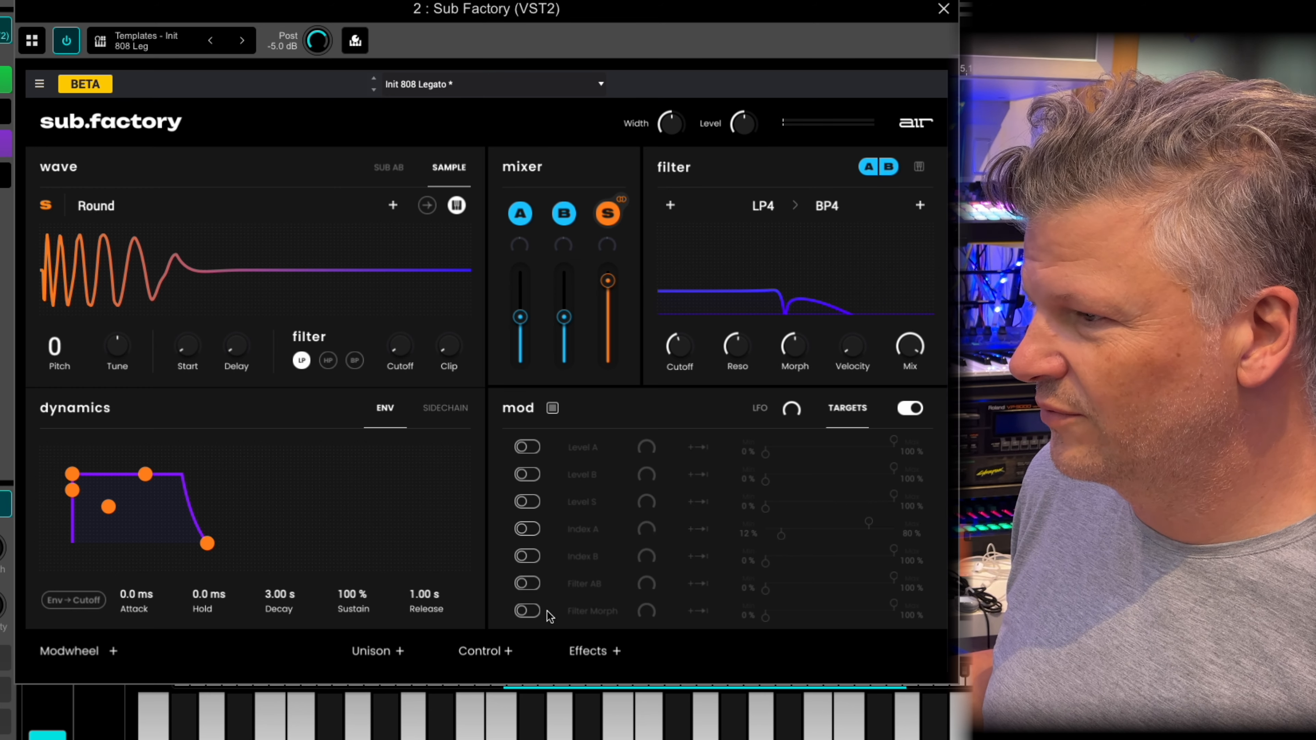
left_click(529, 610)
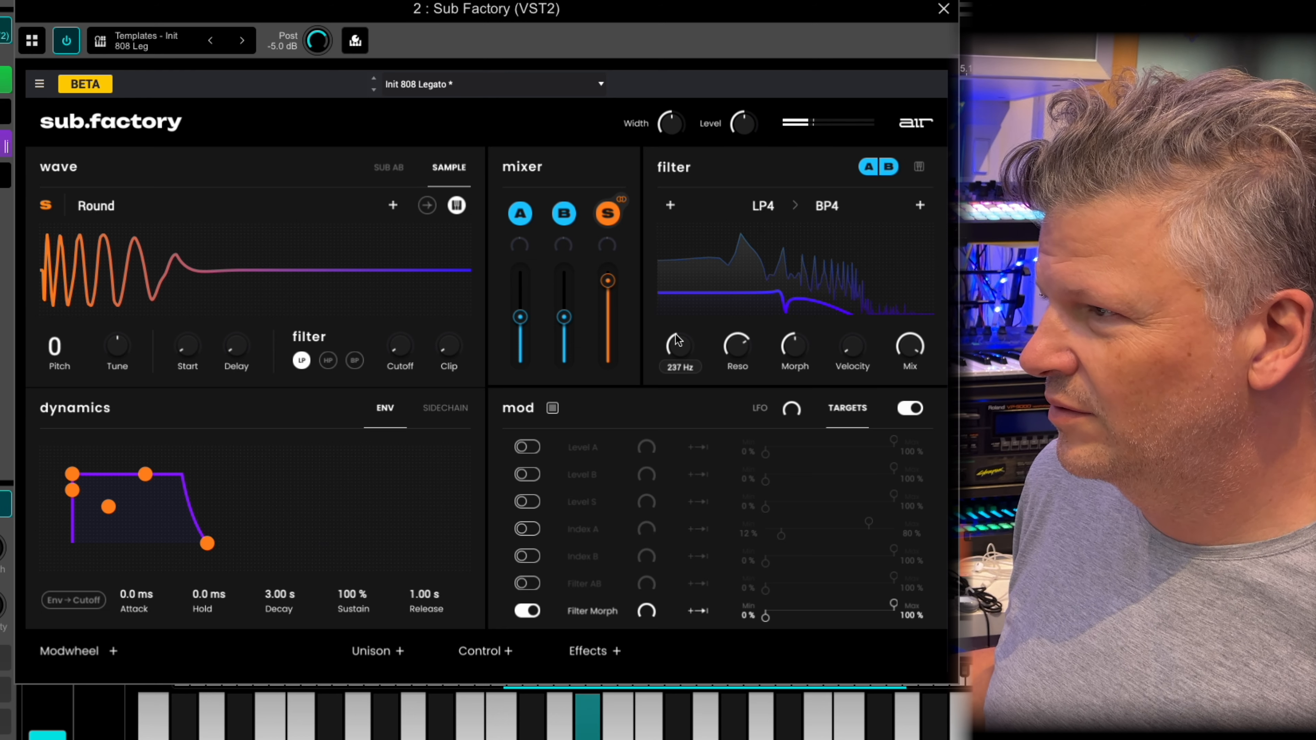
left_click_drag(675, 334, 674, 354)
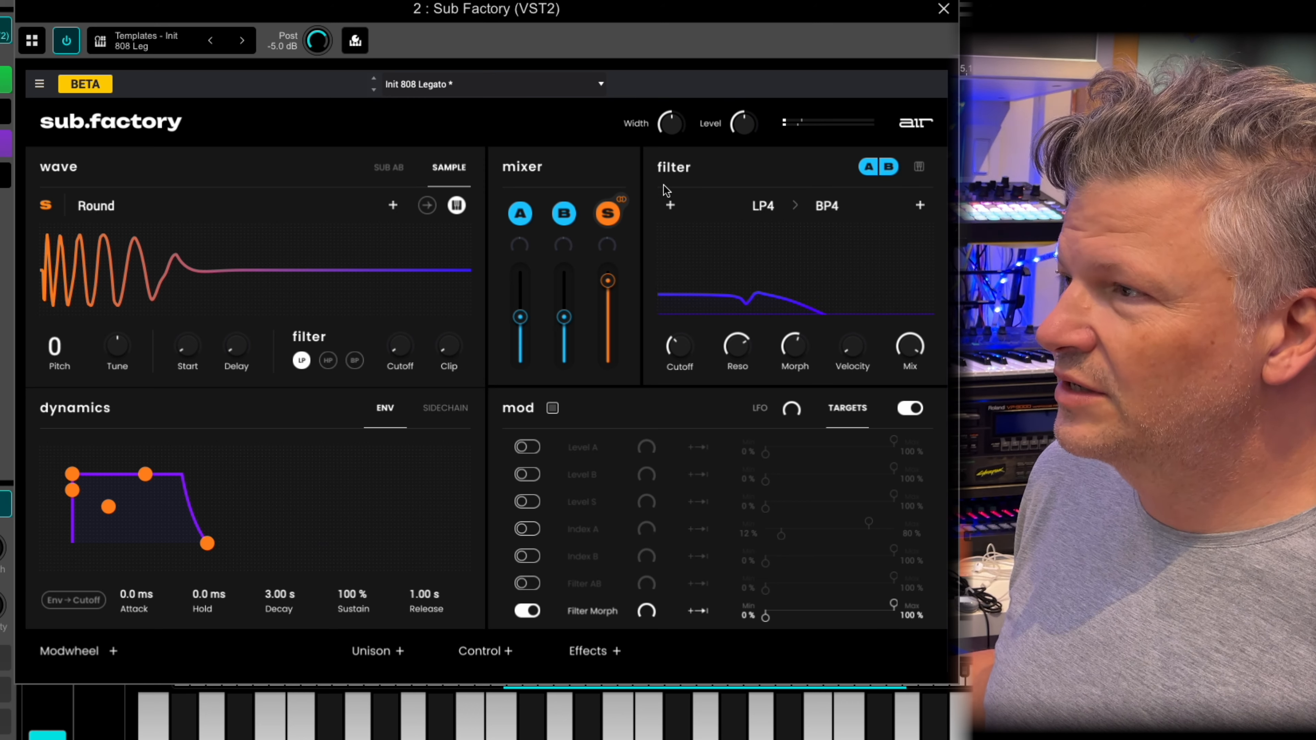
Toggle the filter routing of oscillators A and B off and back on, and lower the cutoff with filter key tracking enabled
left_click(869, 166)
left_click(891, 167)
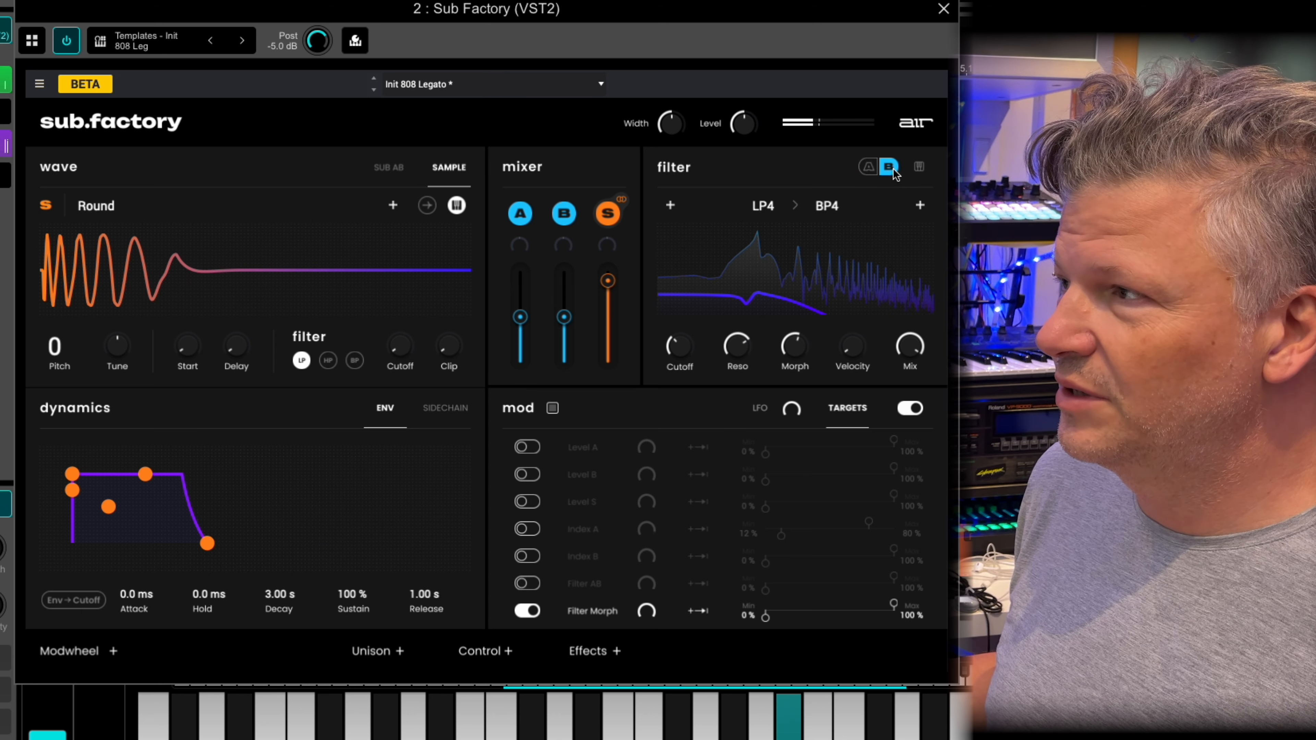
left_click(871, 166)
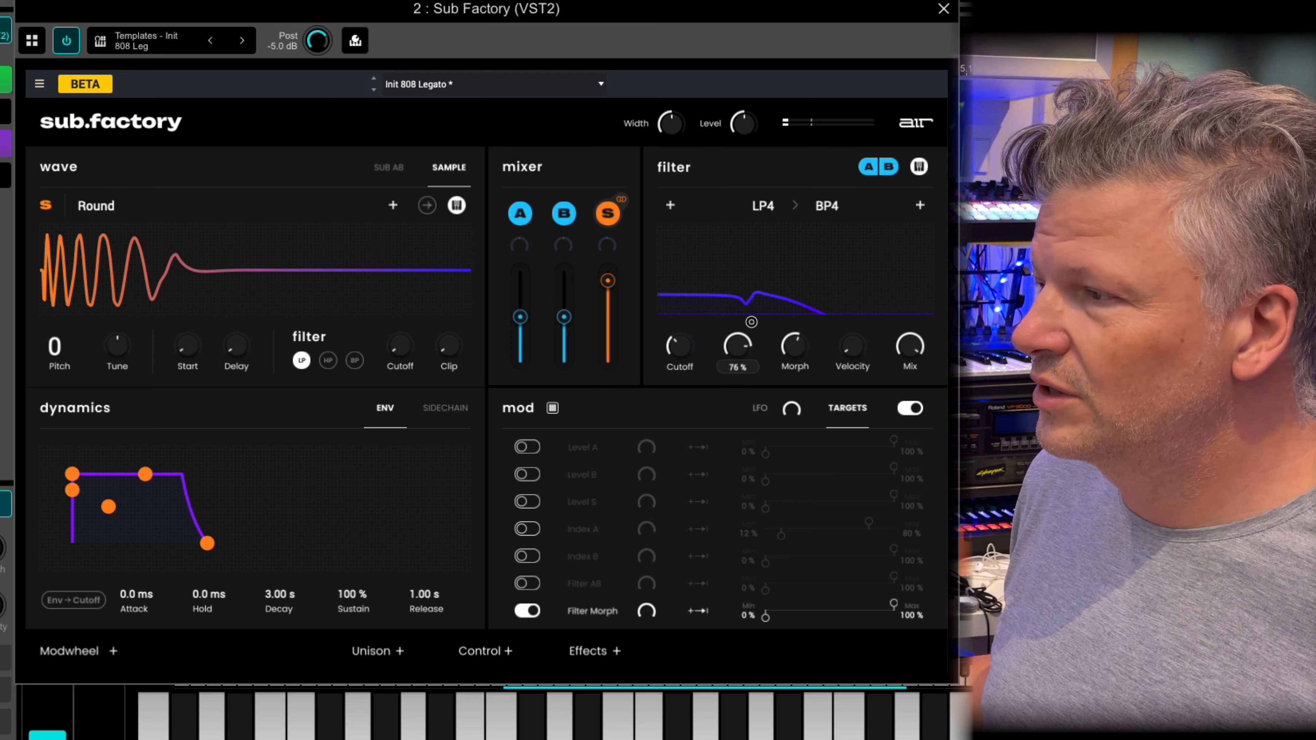
left_click_drag(677, 357, 677, 362)
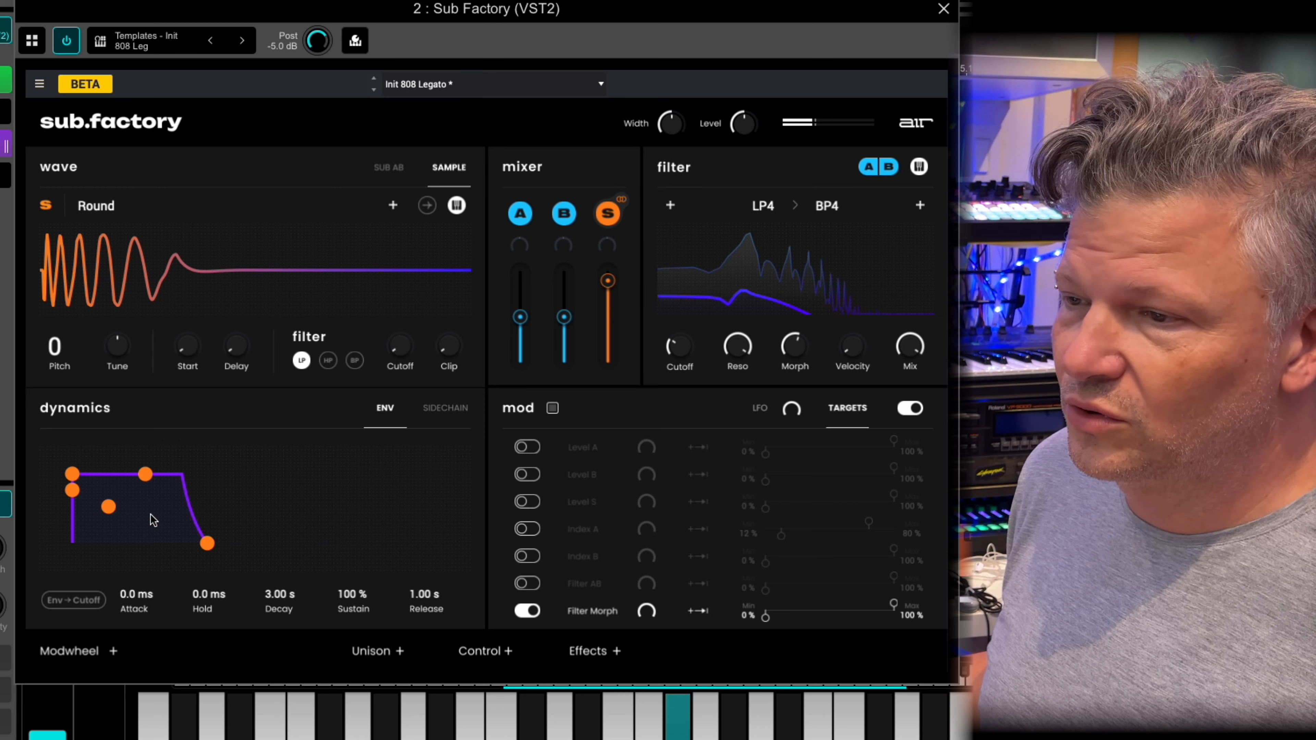
Route the dynamics envelope to the filter cutoff, reduce its sustain to 21 %, and look at the sidechain settings
left_click(69, 603)
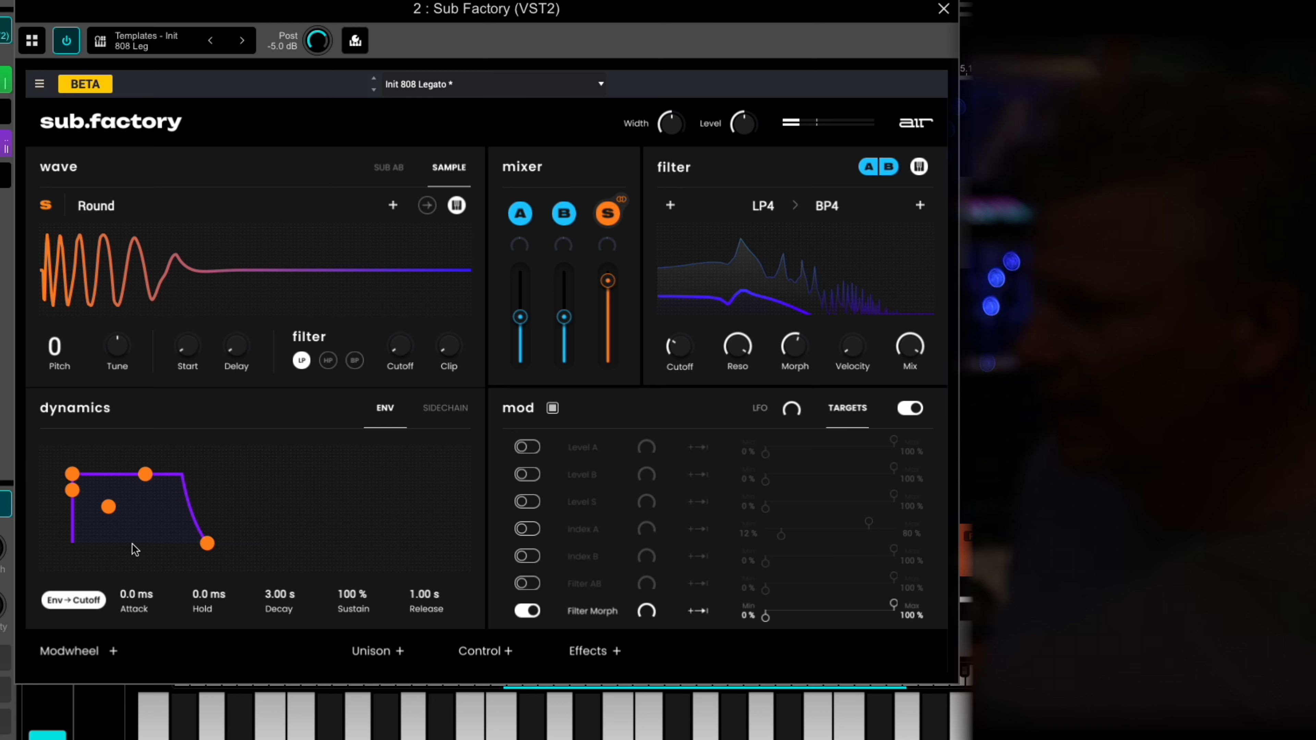
left_click_drag(144, 475, 150, 531)
left_click(448, 409)
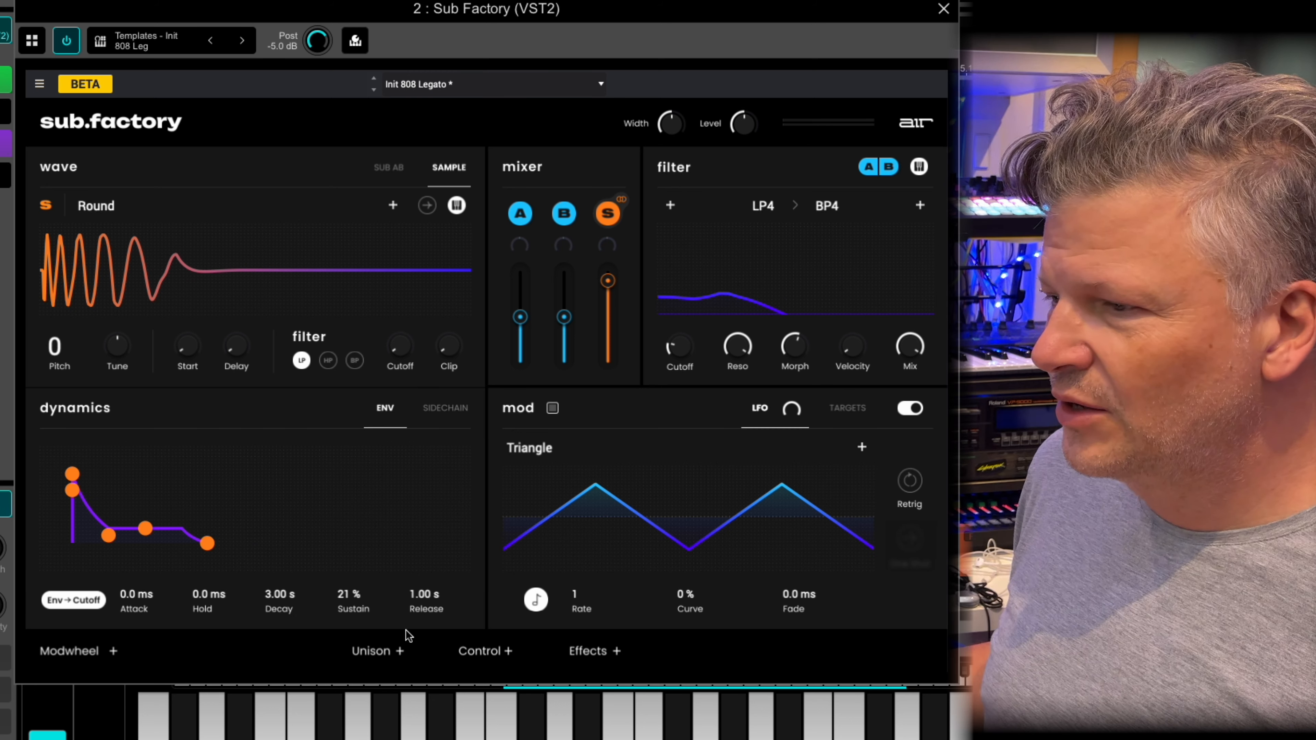
Raise the unison amount, enable unison for Sub A and Sub B, and adjust the spread
left_click(382, 654)
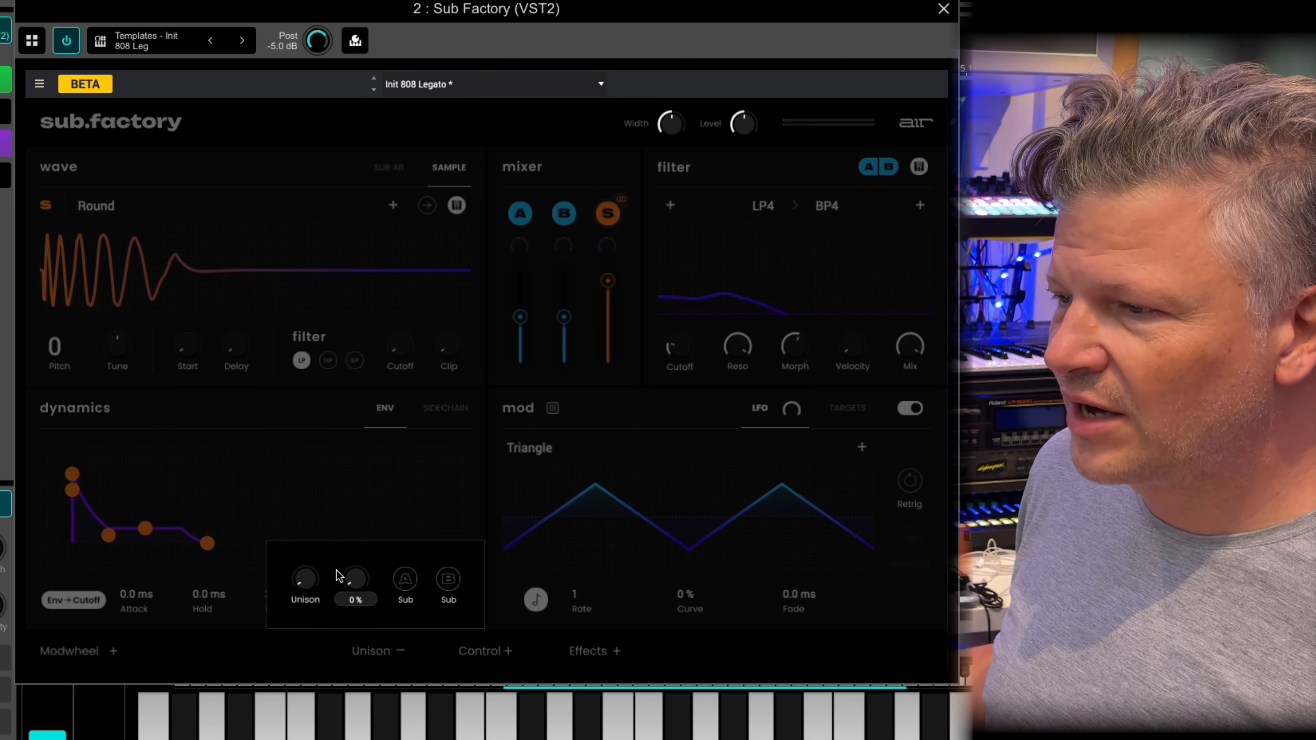
mouse_move(305, 580)
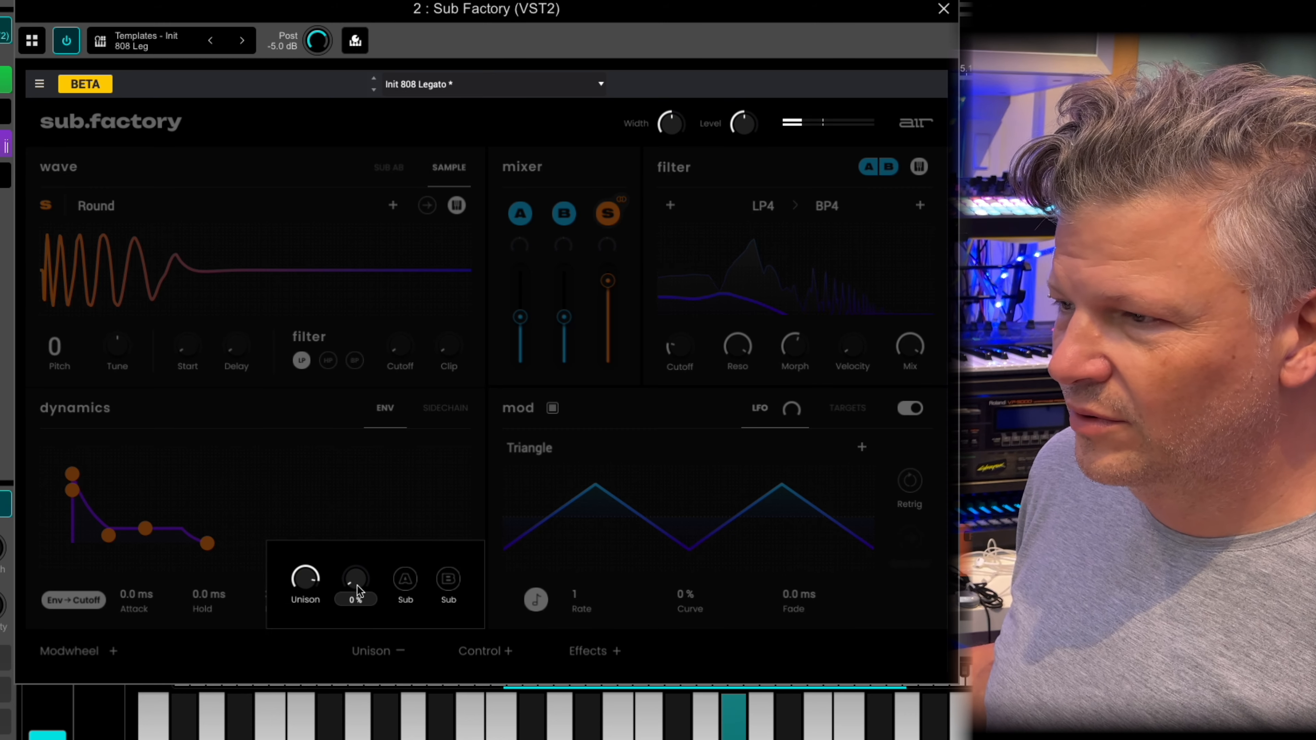
left_click(405, 579)
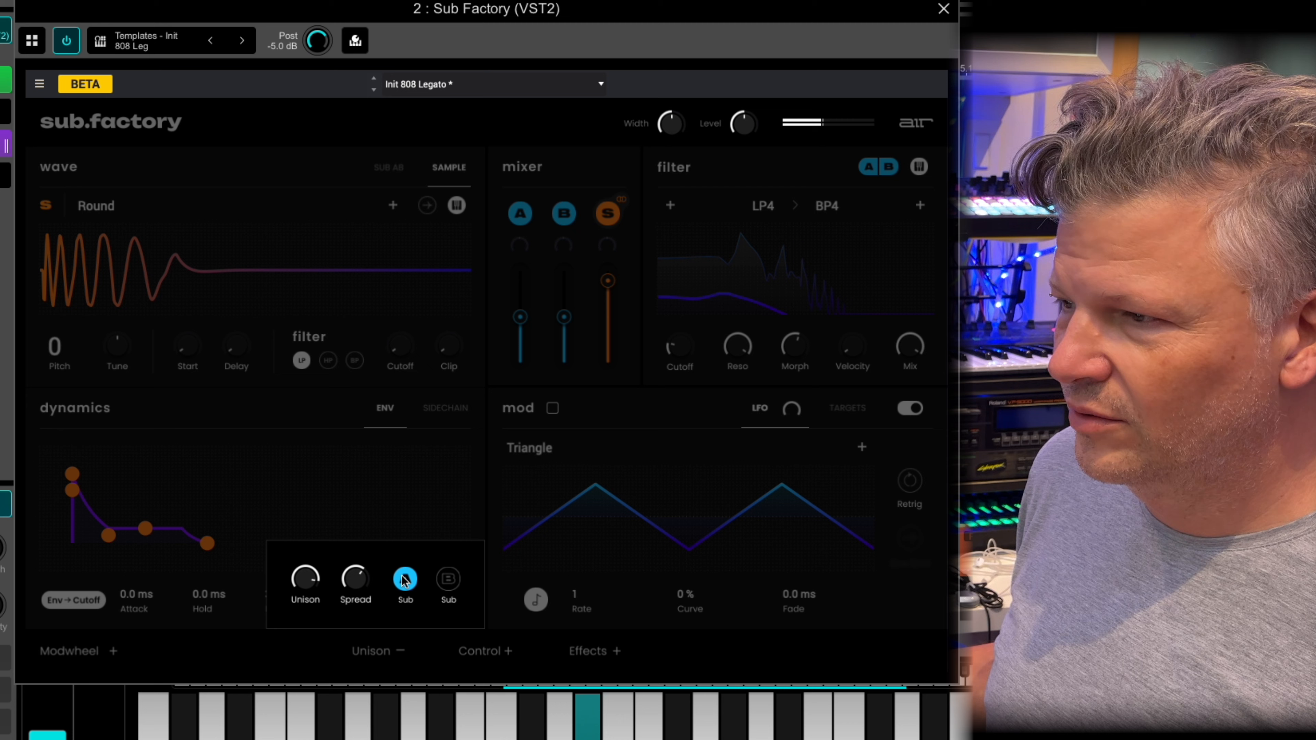
left_click(454, 581)
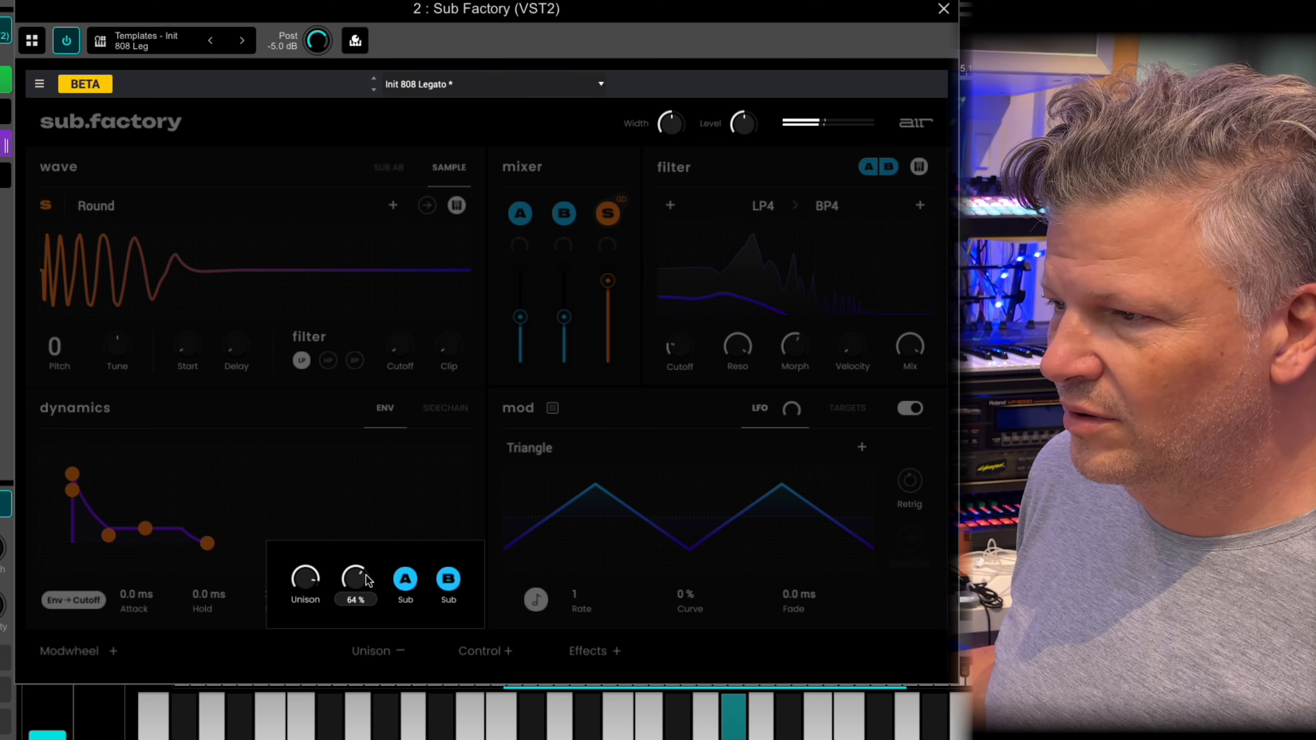
left_click_drag(364, 577, 312, 608)
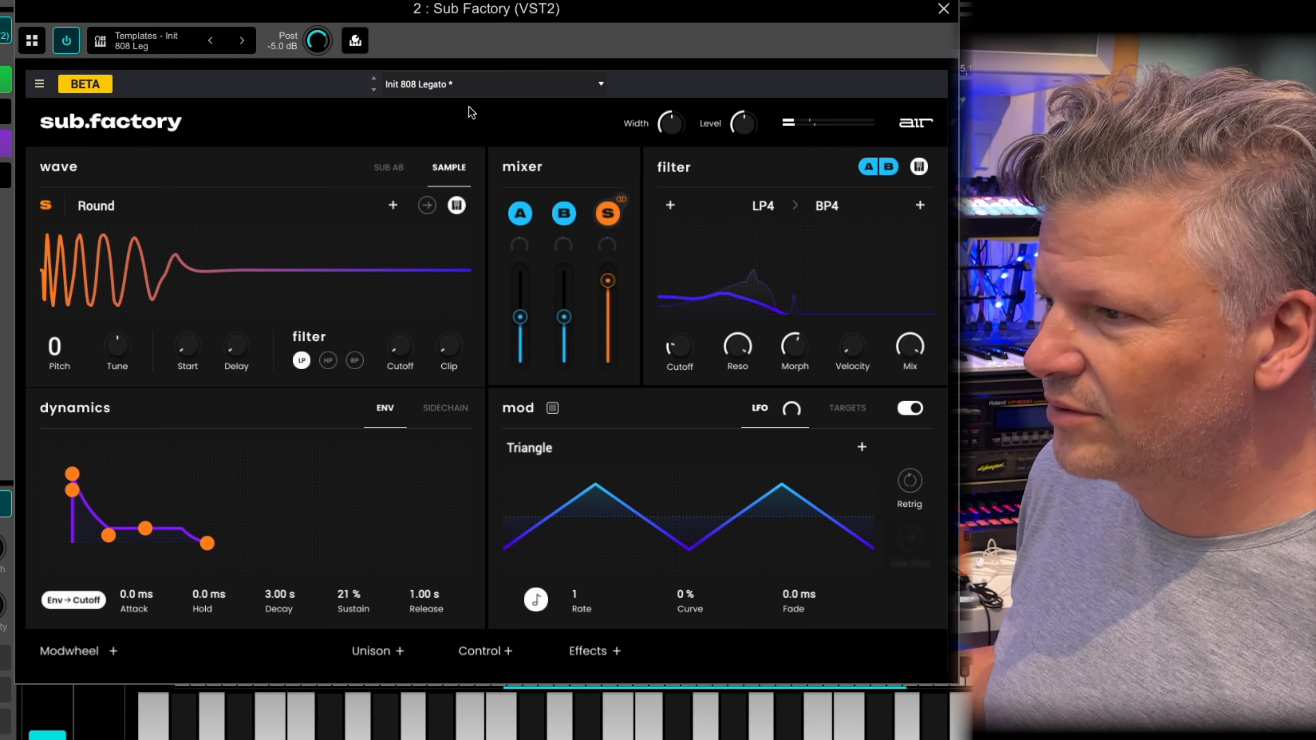
Load the Shark preset from the 808 Sustain category
left_click(483, 85)
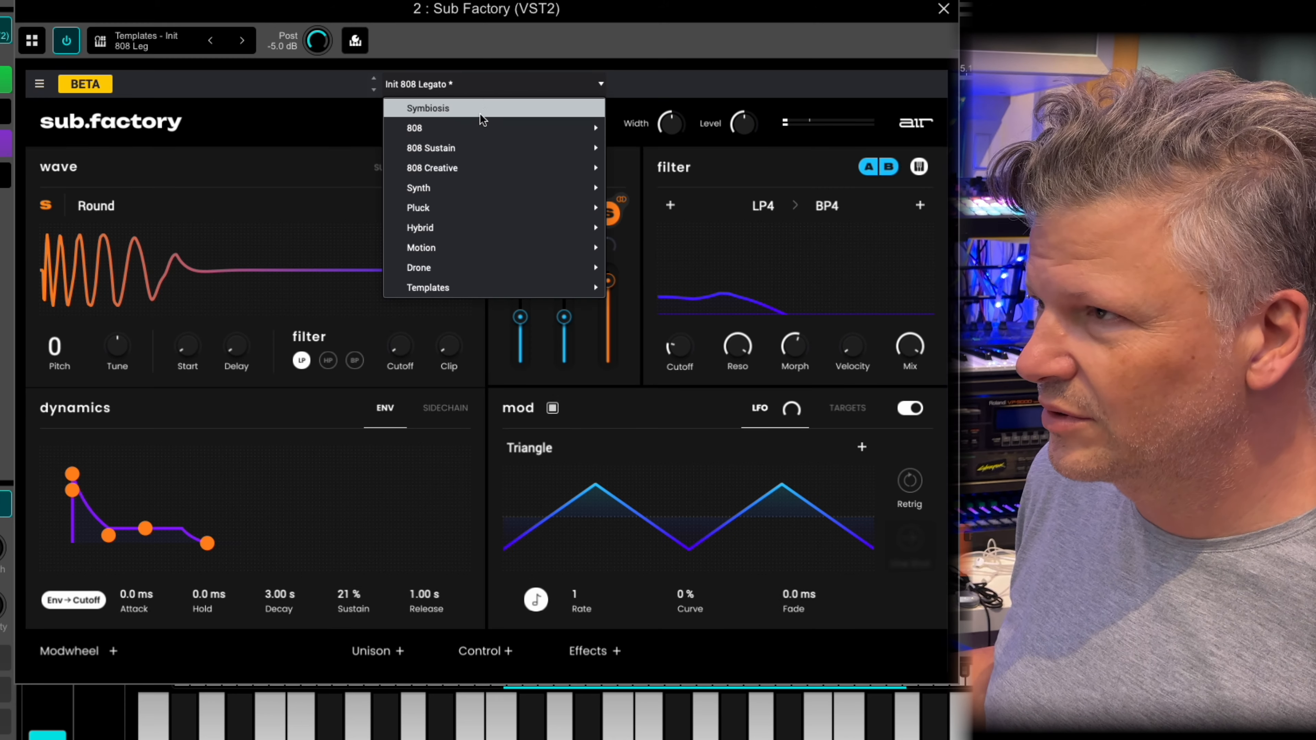
mouse_move(475, 148)
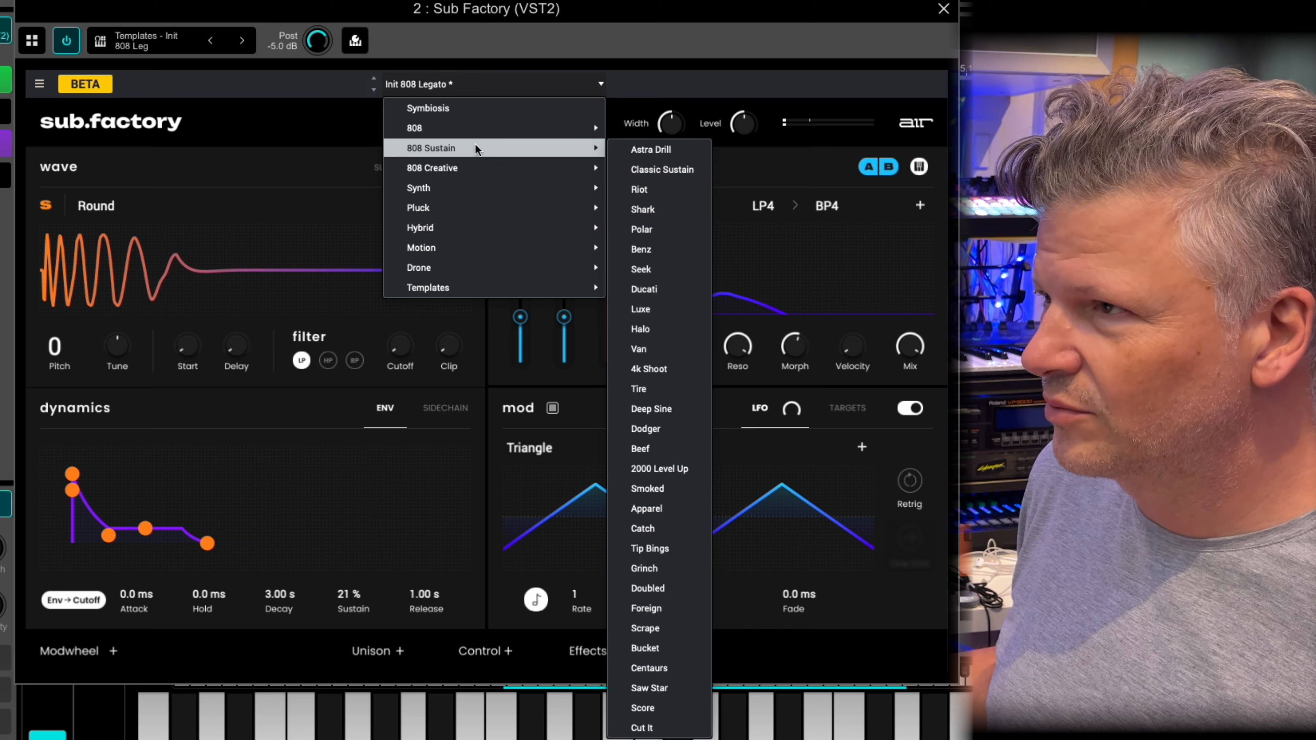
left_click(659, 208)
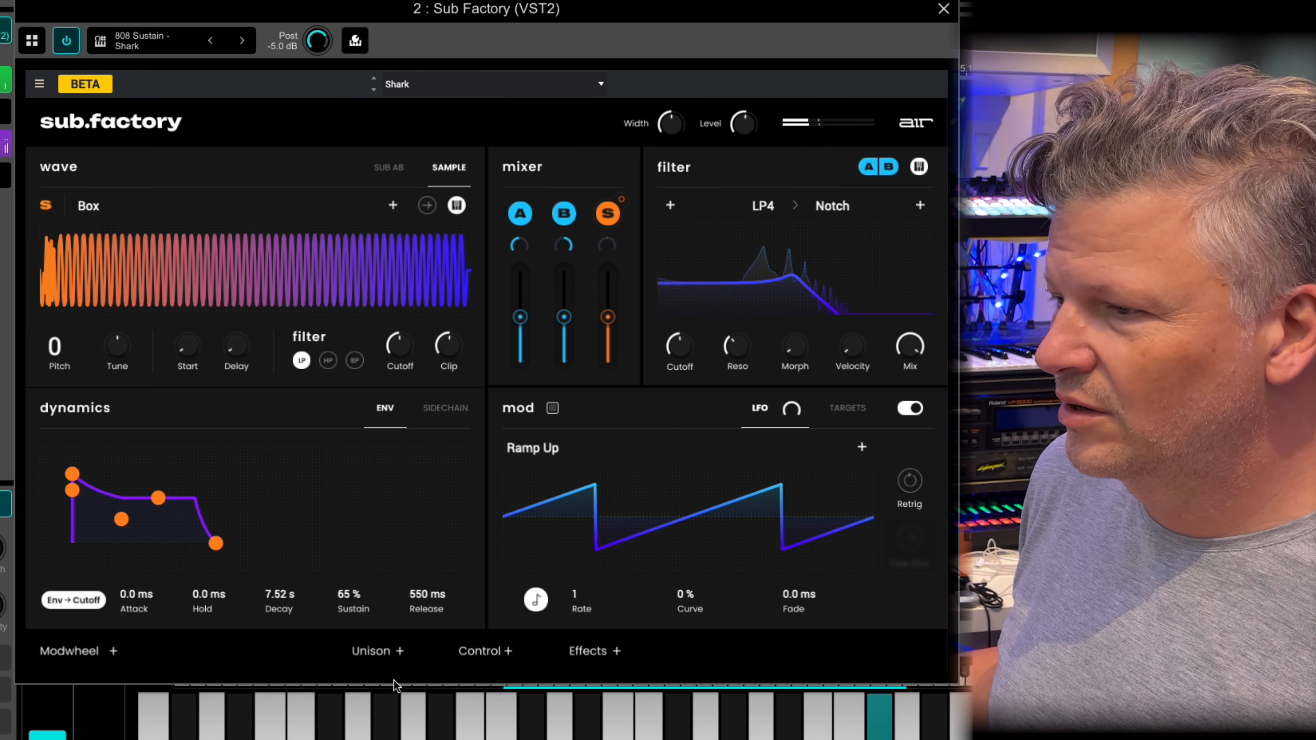
Examine the Shark preset's unison settings and its velocity, glide and legato controls
left_click(378, 654)
mouse_move(317, 585)
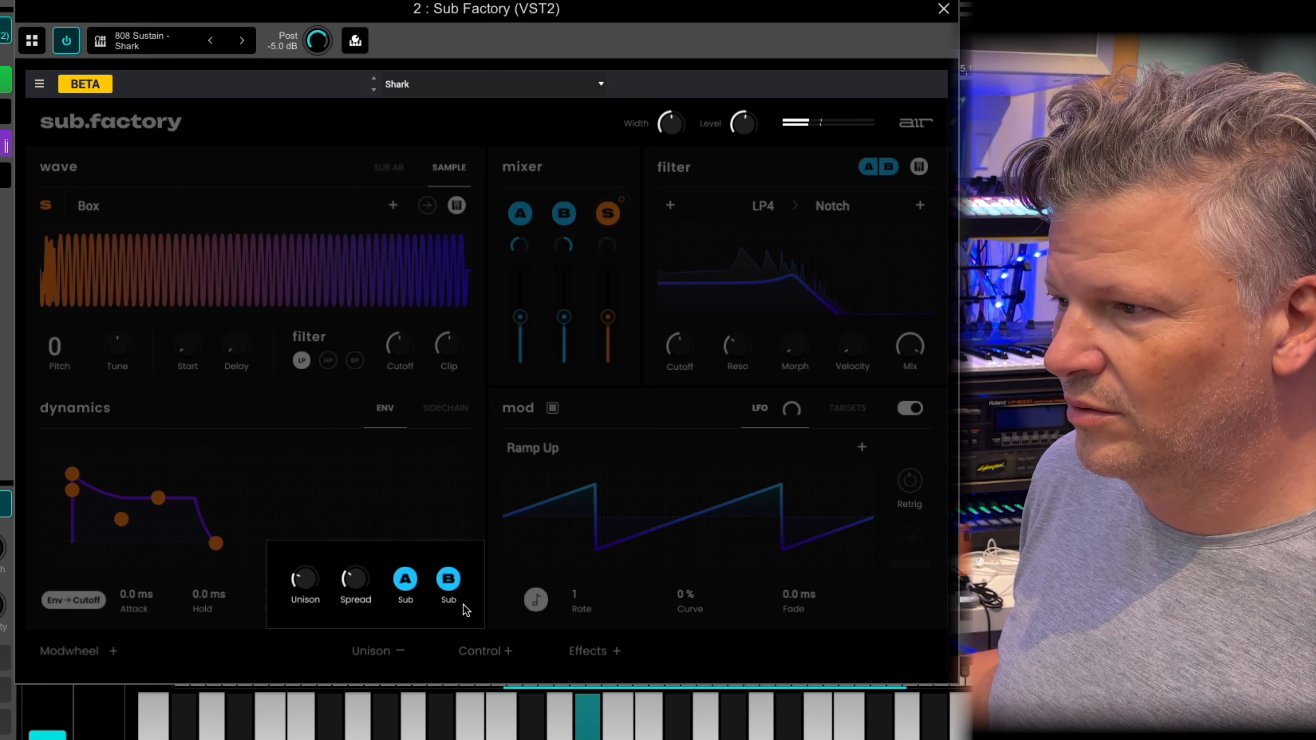
left_click(513, 569)
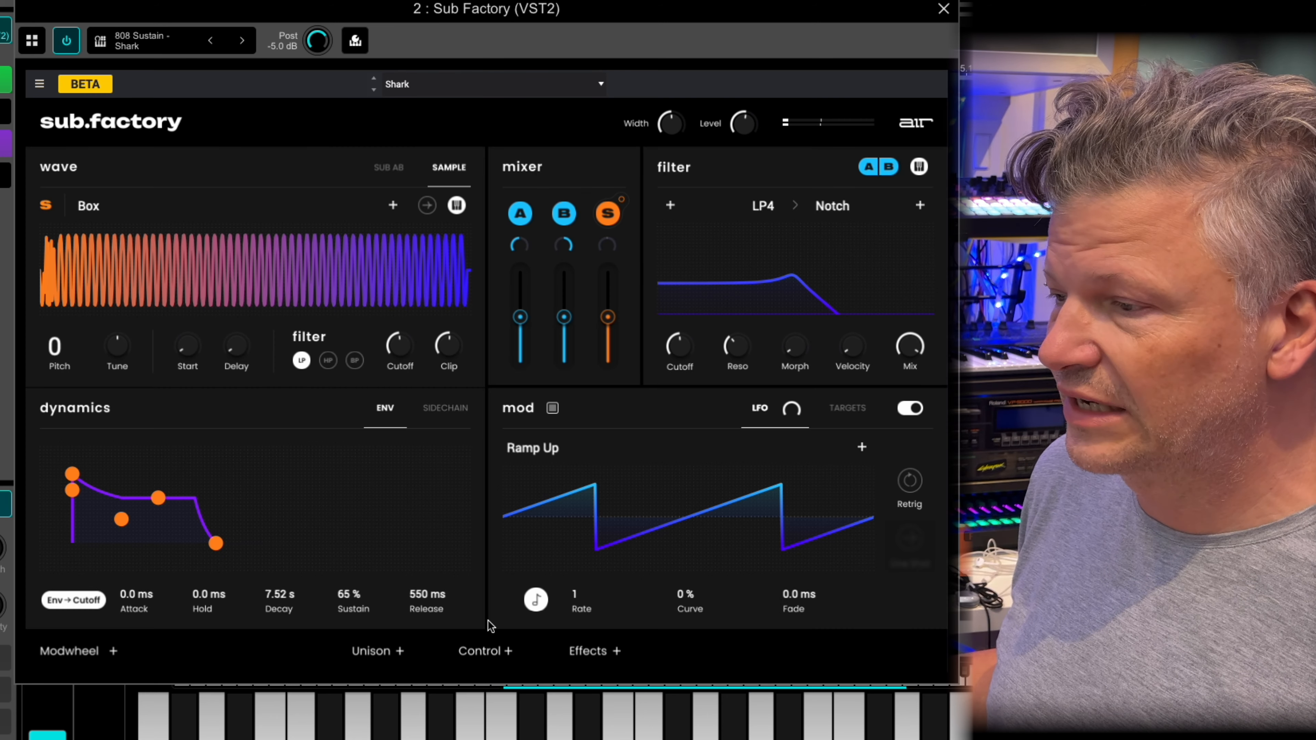
left_click(481, 650)
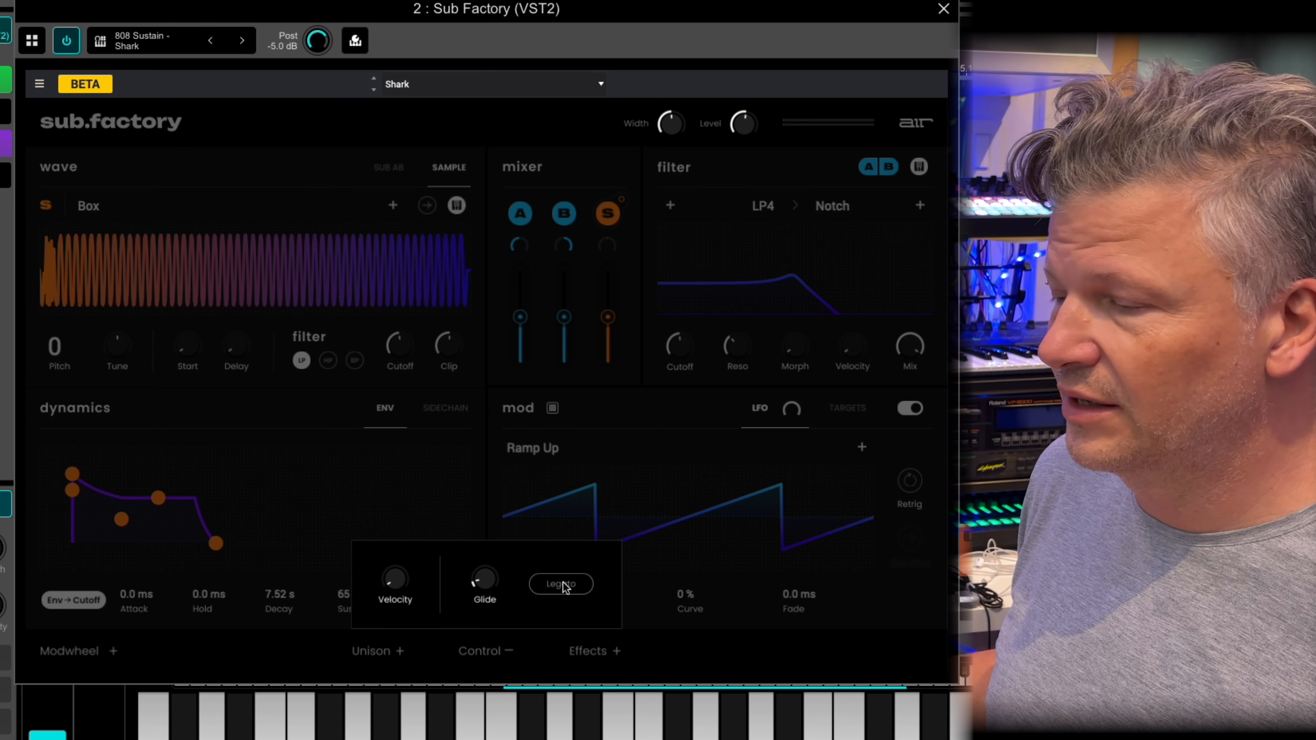
left_click(651, 627)
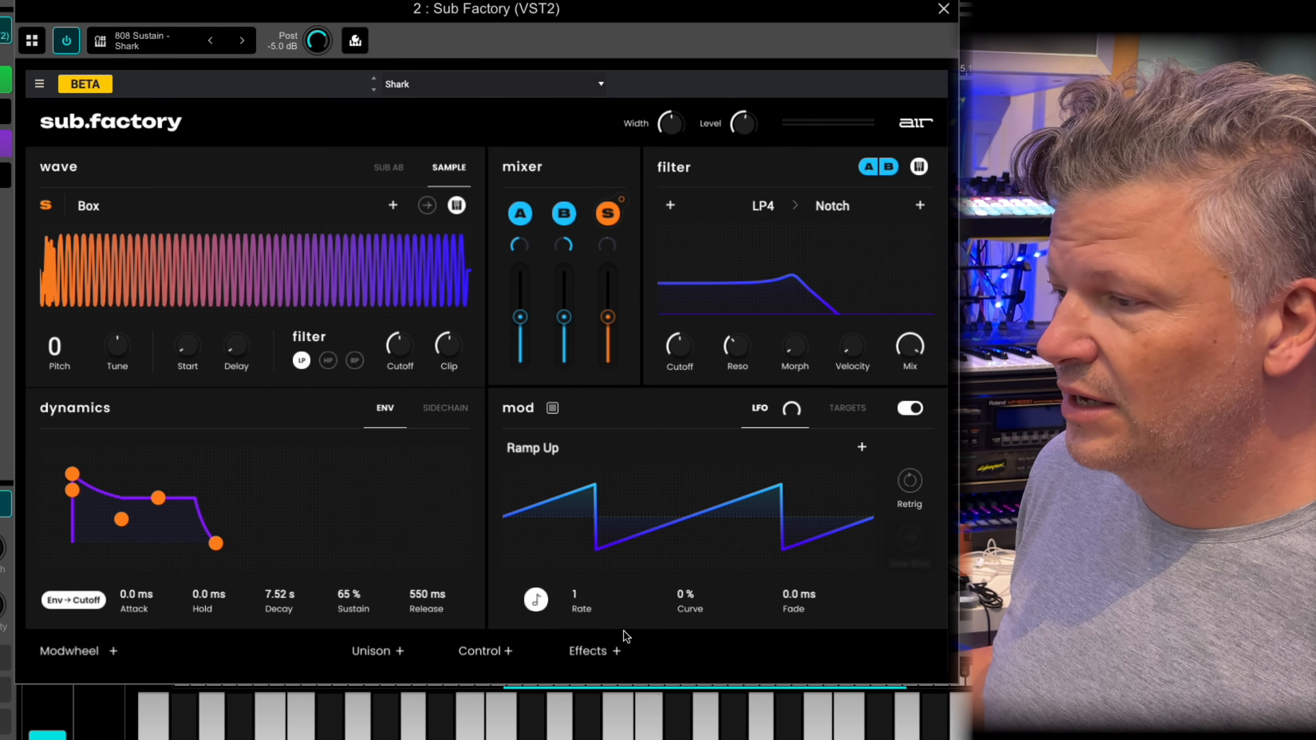
Enable the ringmod effect and raise its Brightness, PW and Octave amounts
left_click(587, 652)
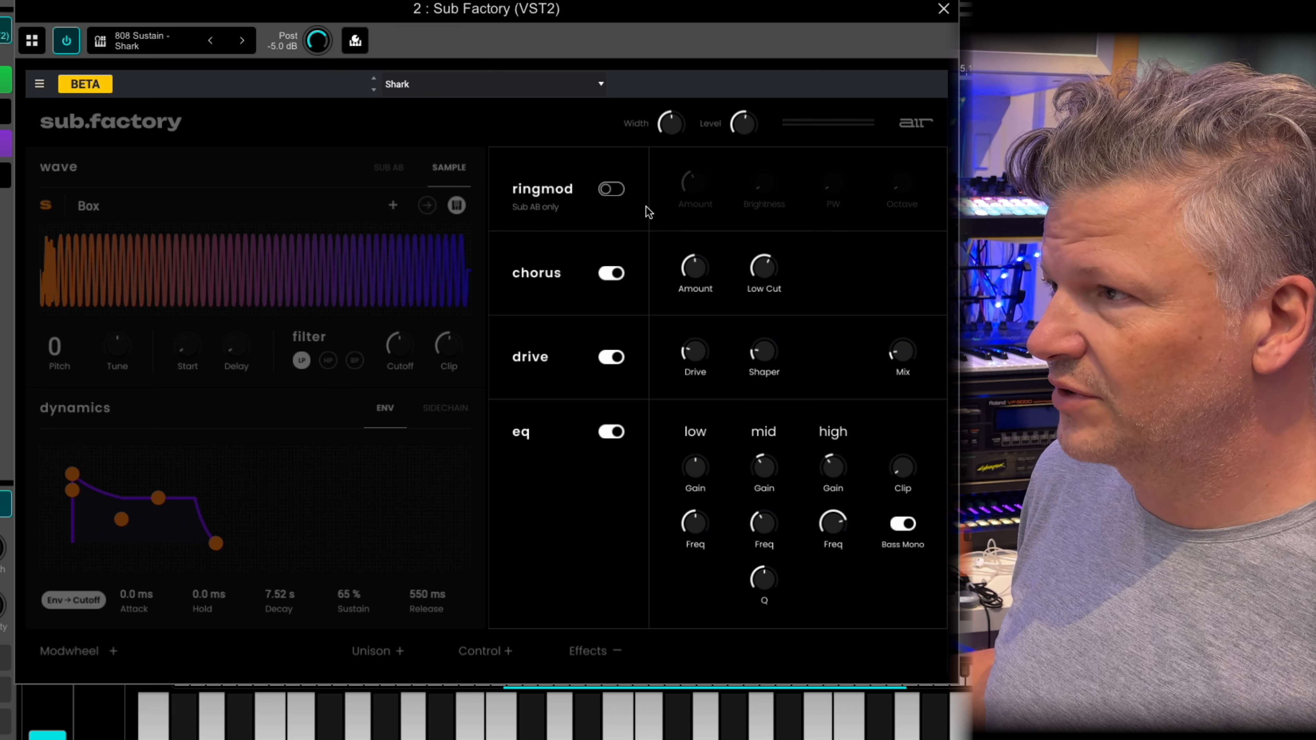
left_click(613, 189)
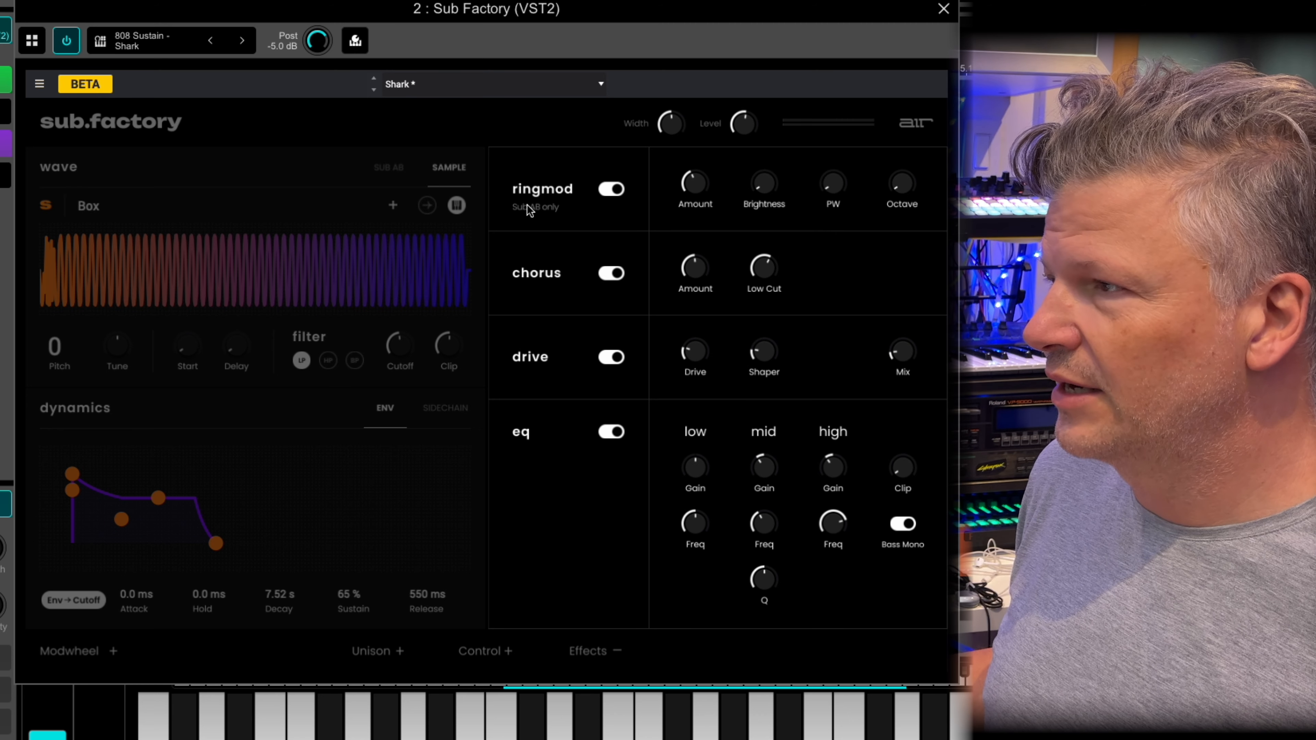
mouse_move(766, 191)
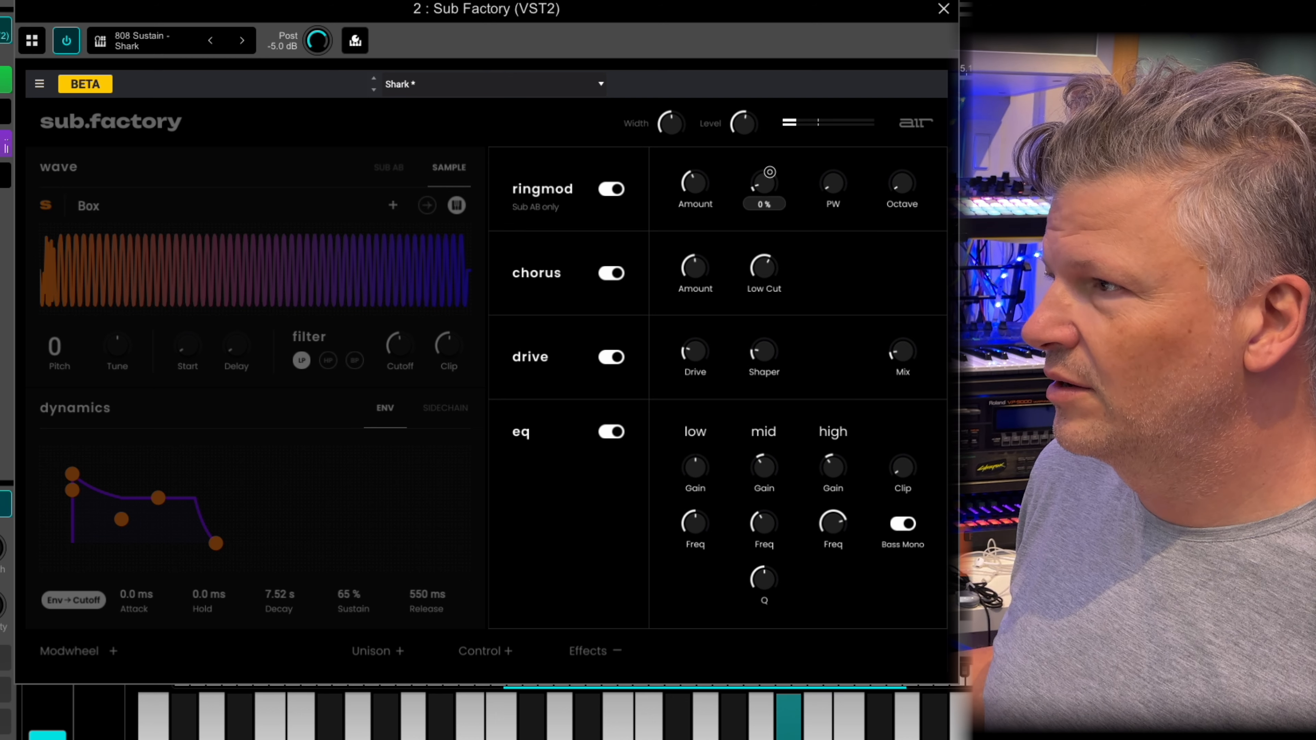
left_click_drag(770, 171, 792, 112)
left_click_drag(832, 184, 855, 131)
mouse_move(892, 191)
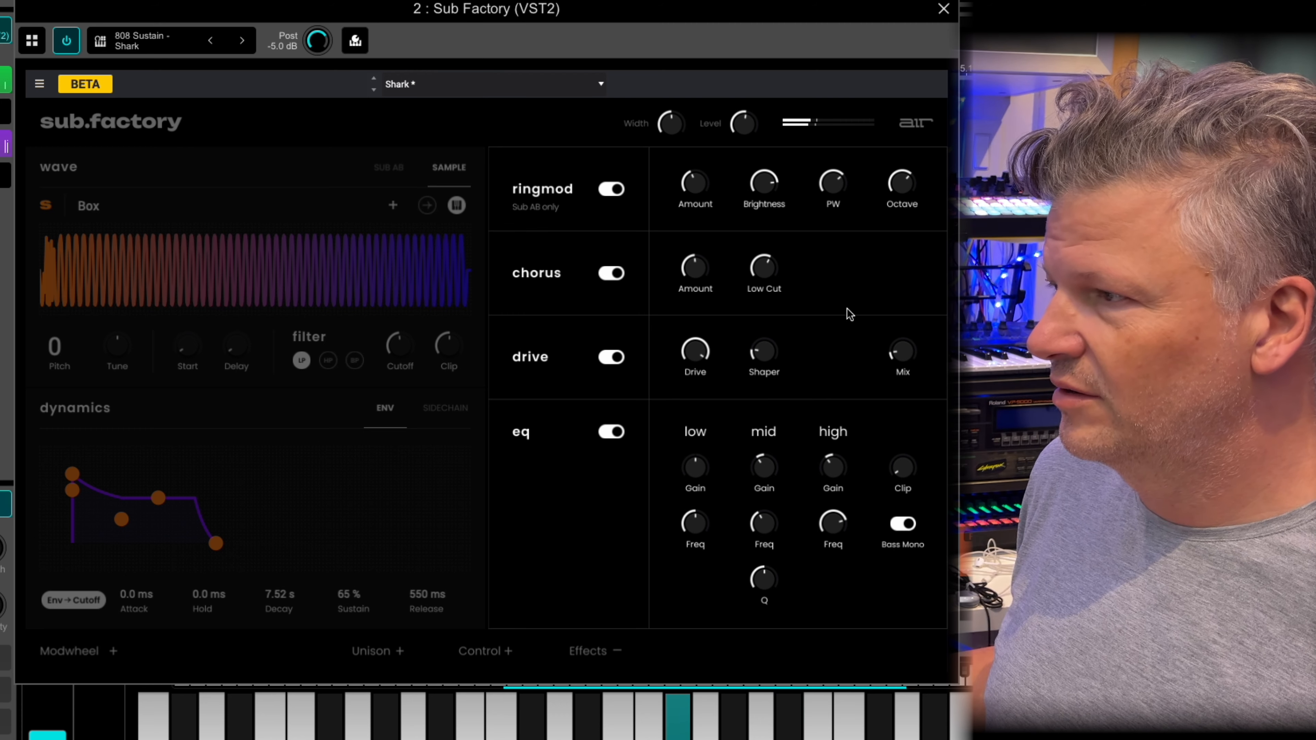
Turn the drive effect's Shaper up fully and raise its Mix
left_click_drag(771, 355, 776, 326)
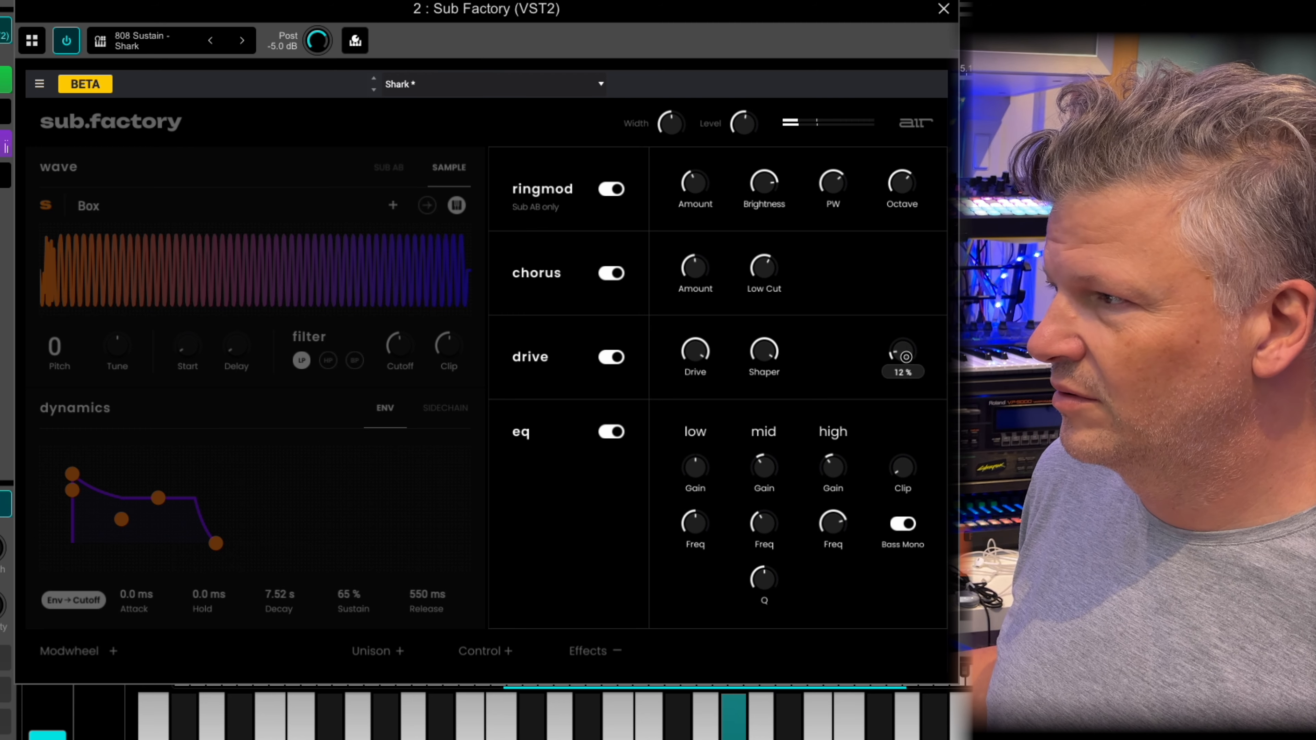
left_click_drag(907, 331, 907, 326)
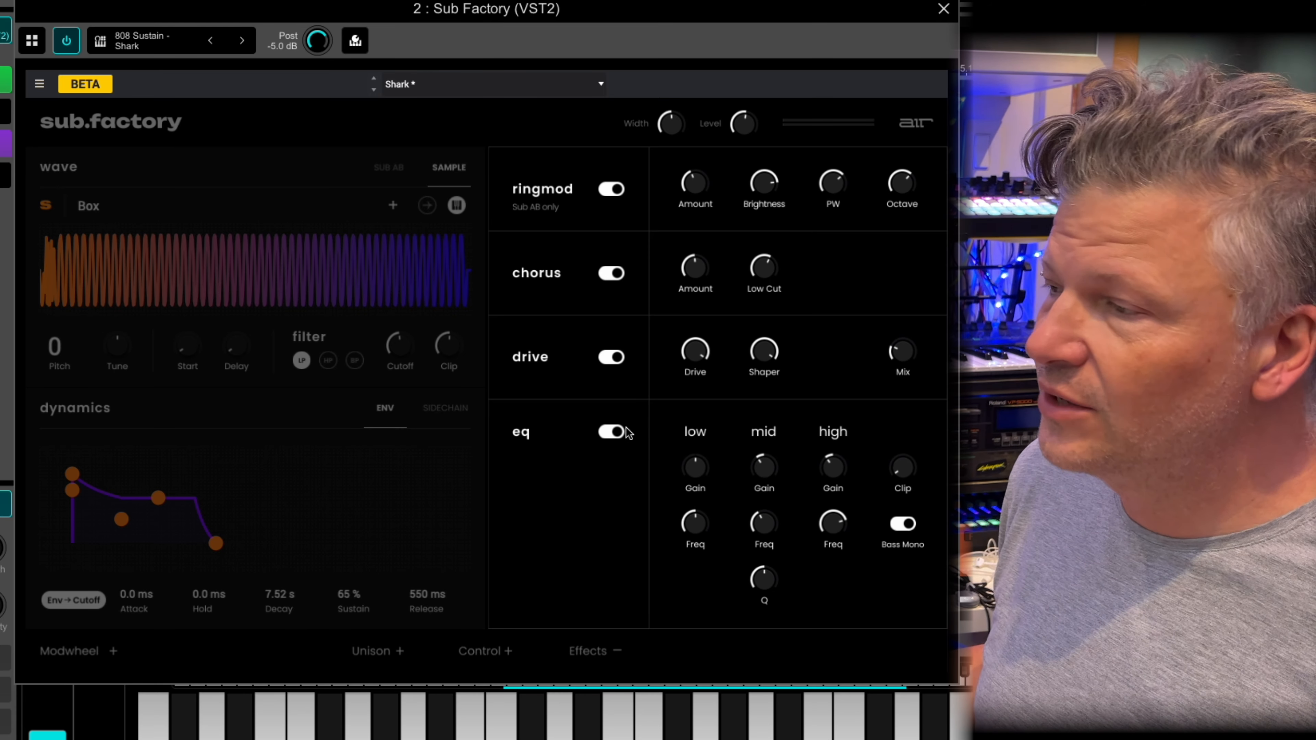
Examine the EQ section's Bass Mono switch and frequency controls, and close the effects view
left_click(906, 524)
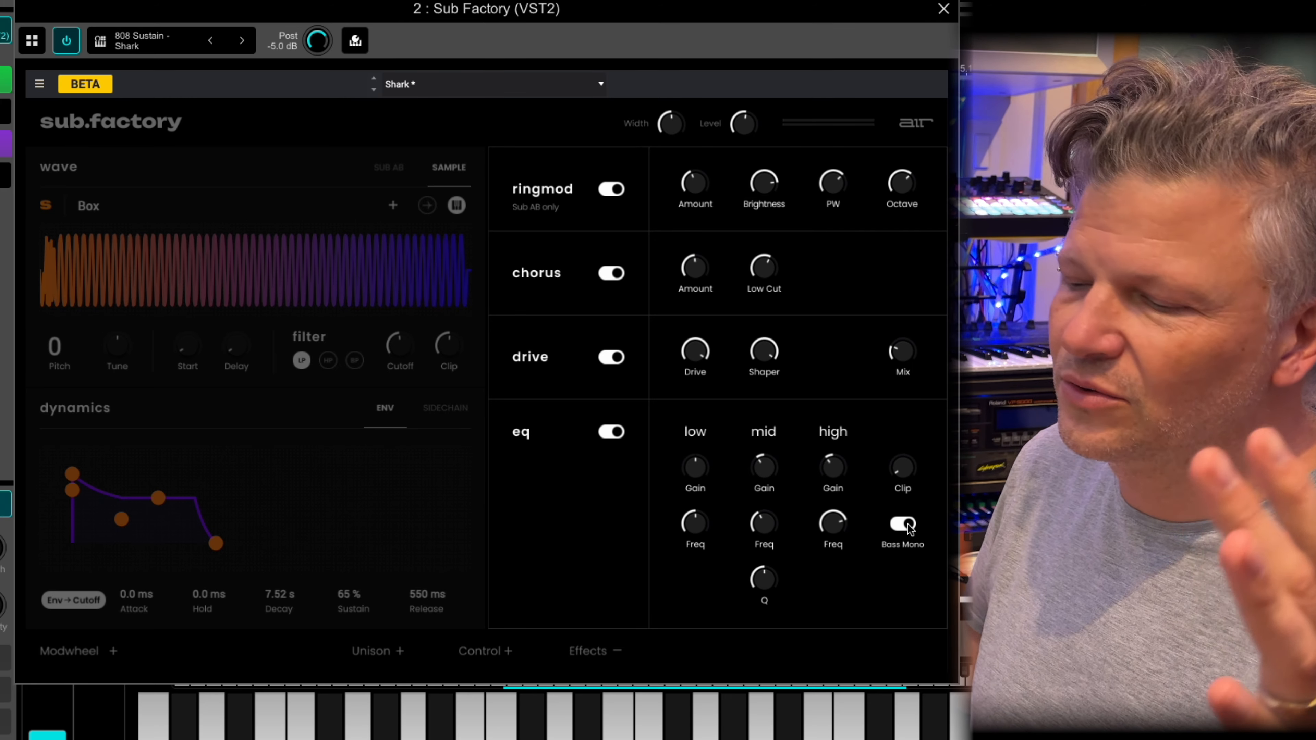
mouse_move(813, 516)
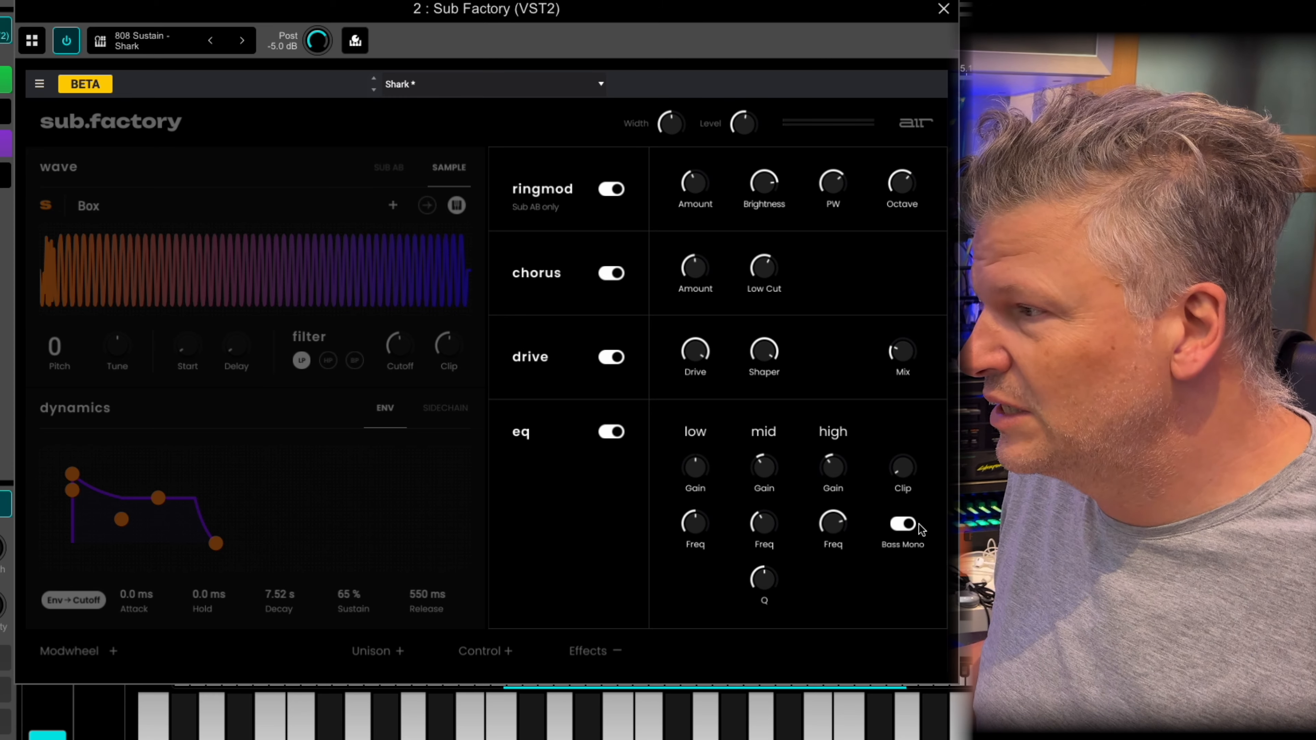
mouse_move(694, 525)
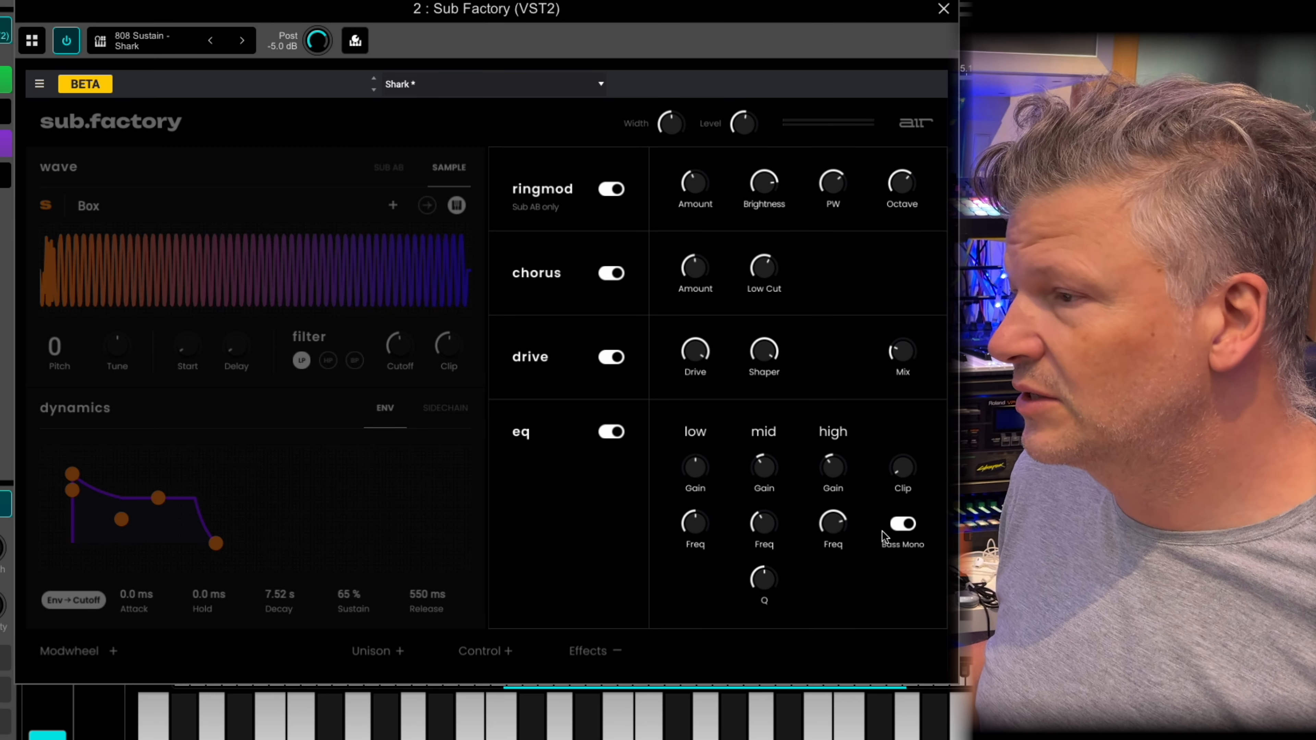
left_click(620, 191)
left_click(405, 467)
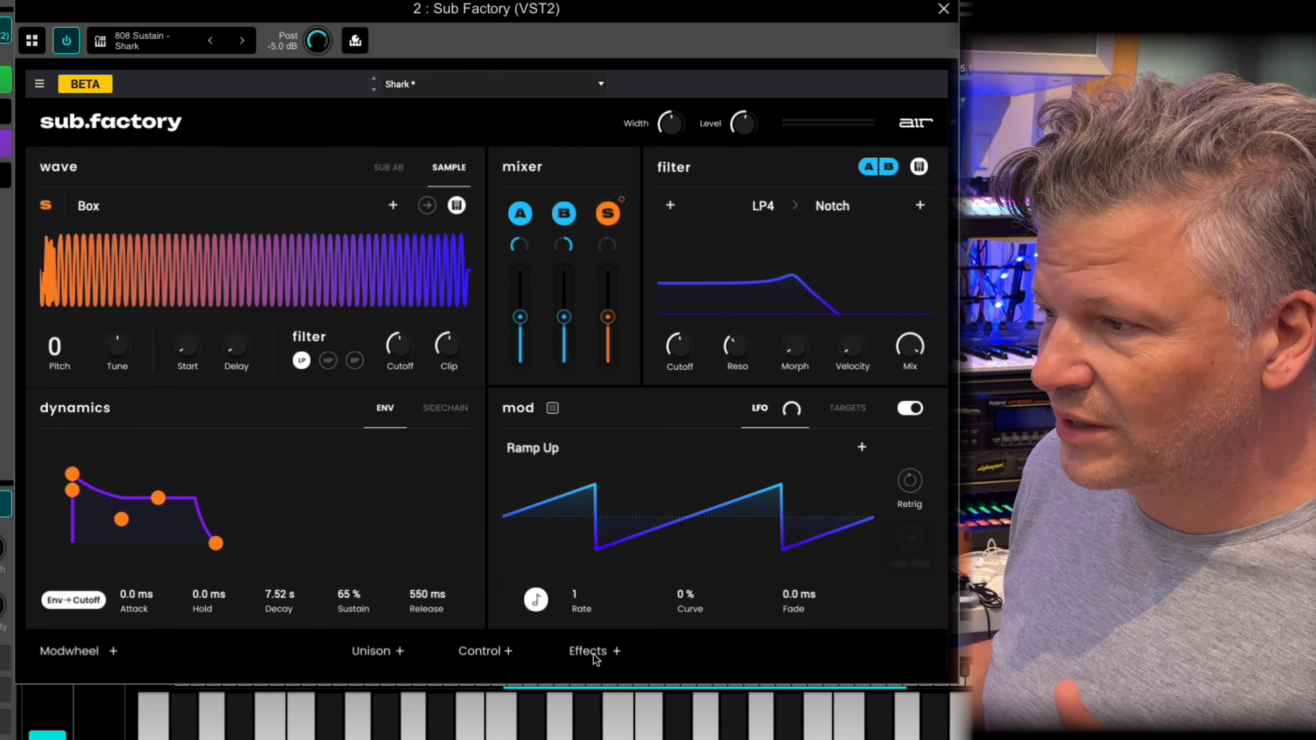
Compare the Sub AB wave and envelope settings with the sample layer's wave and dynamics settings
left_click(389, 168)
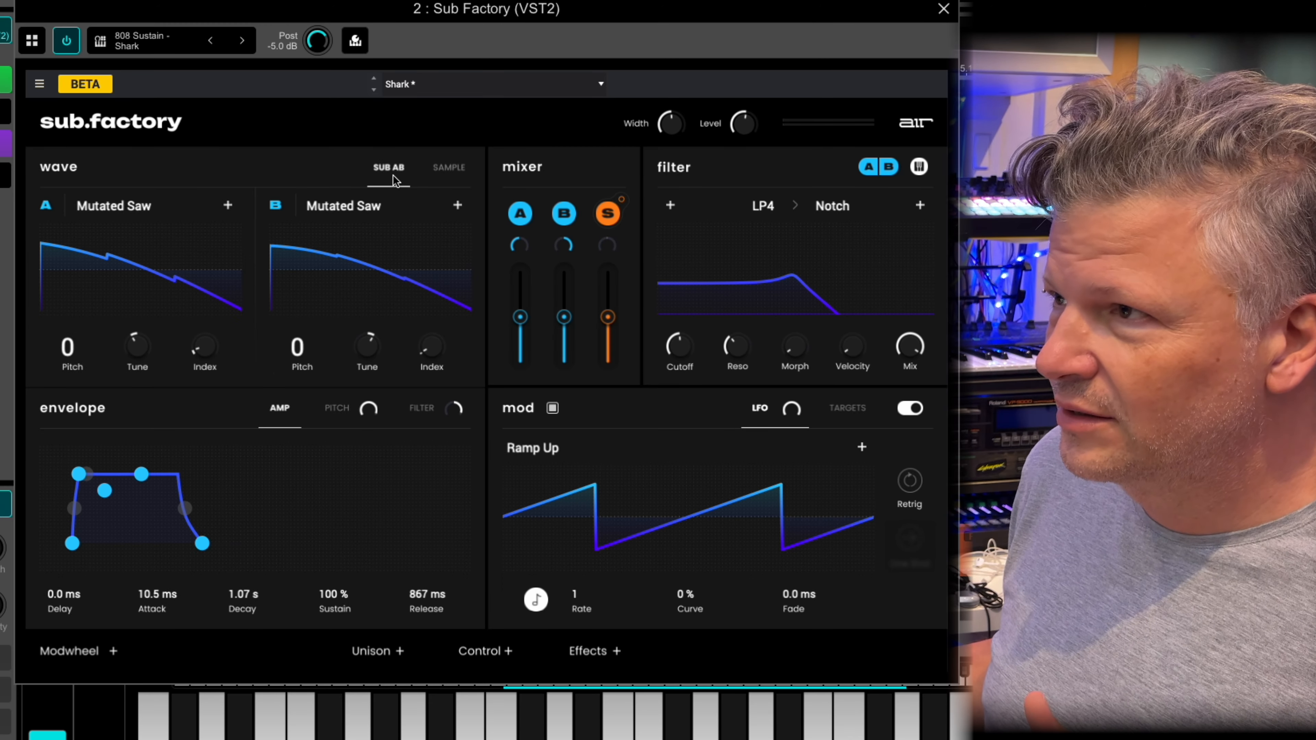
left_click(441, 180)
left_click(397, 170)
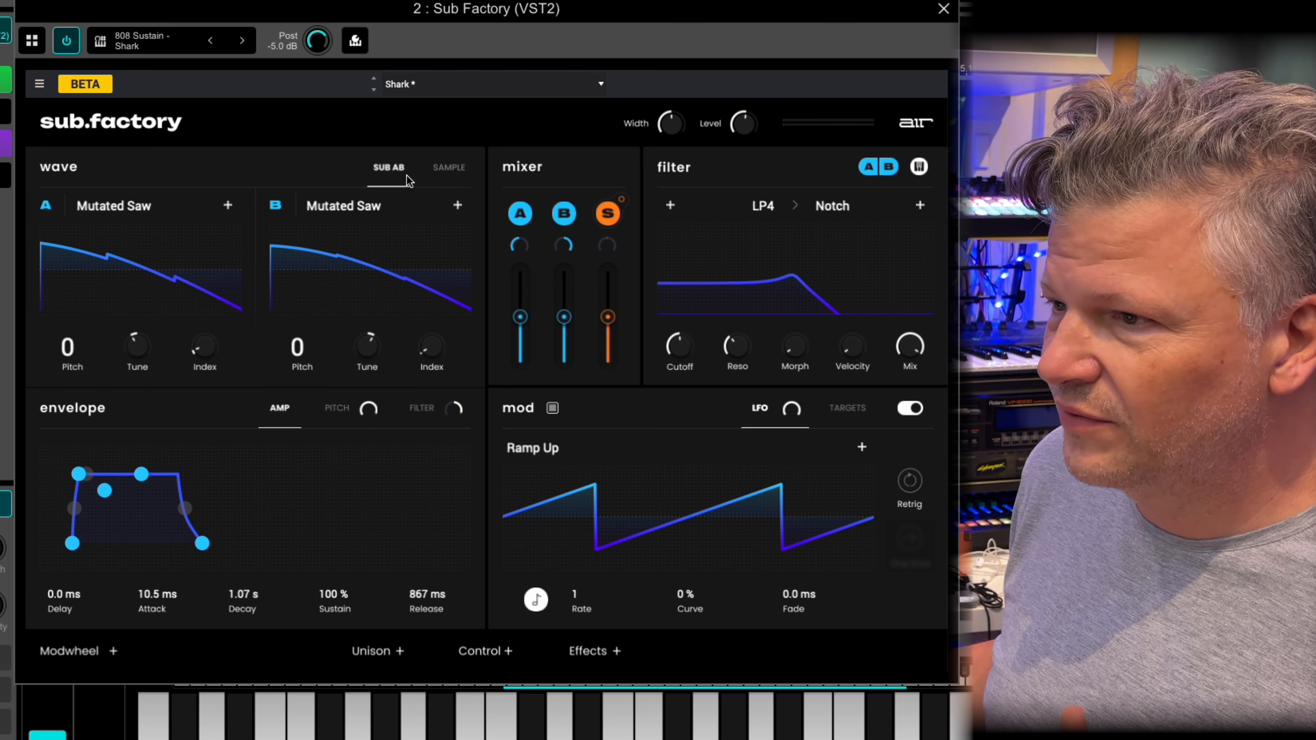
left_click(441, 178)
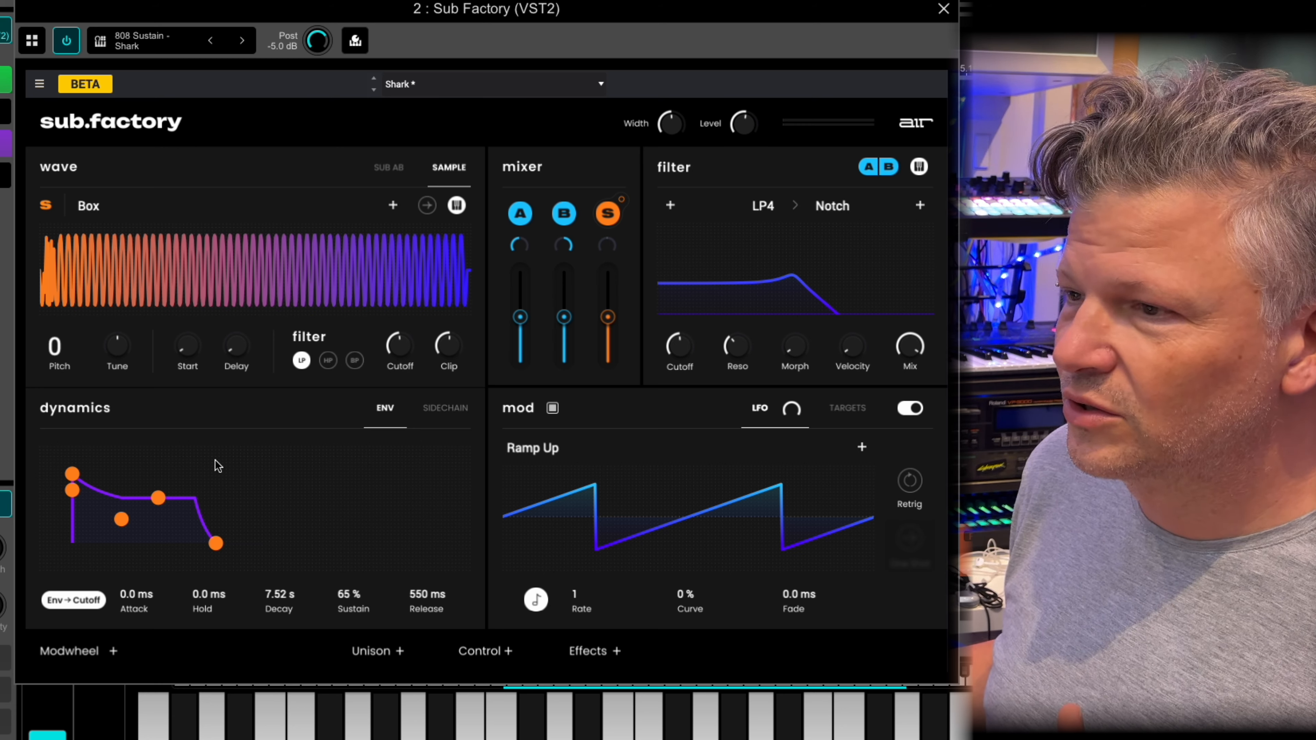
left_click(388, 169)
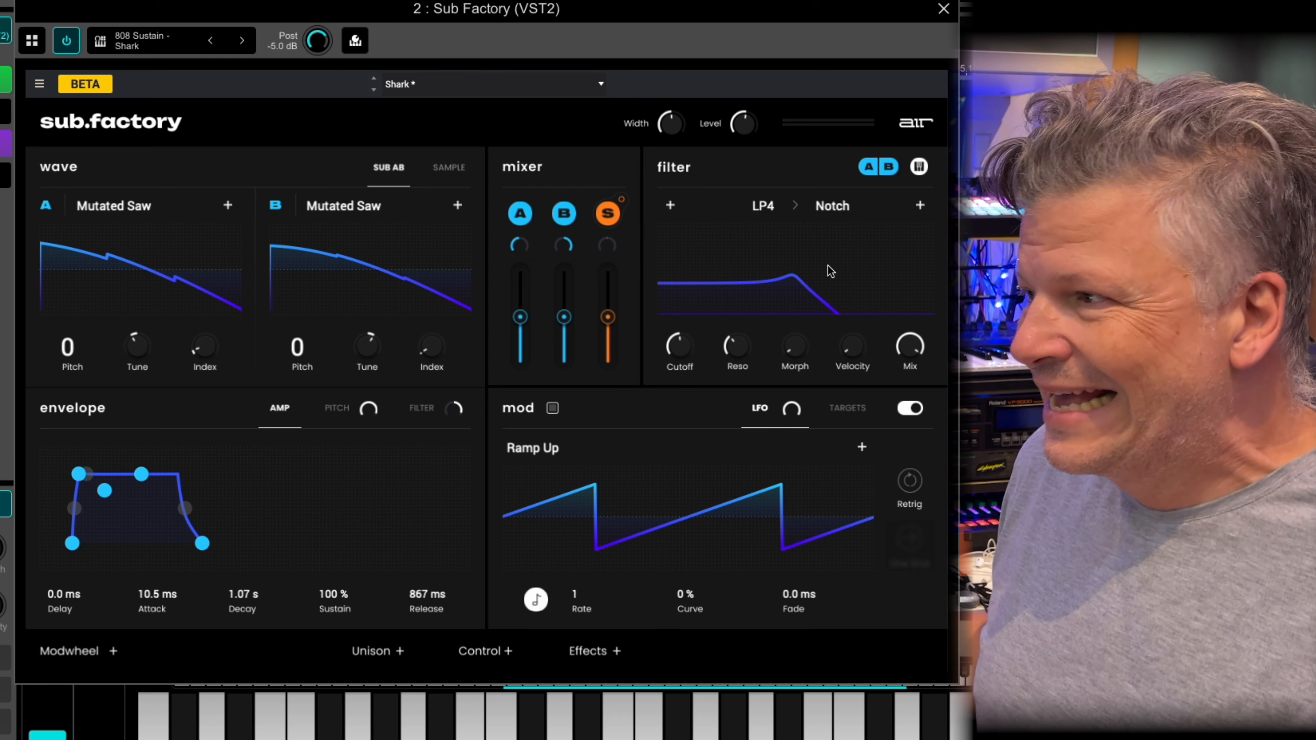
left_click(445, 169)
left_click(386, 169)
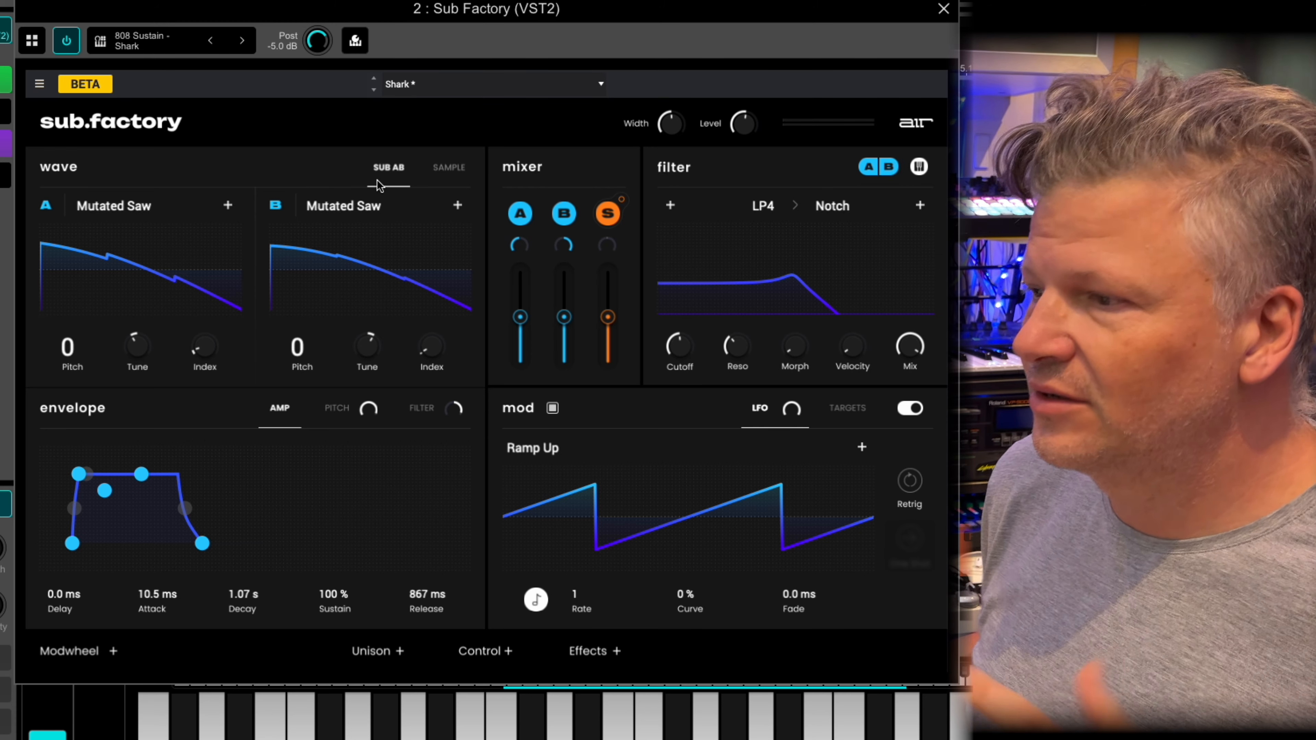
Load the Analog Tooth preset from the Synth category and start playback
left_click(445, 84)
mouse_move(455, 188)
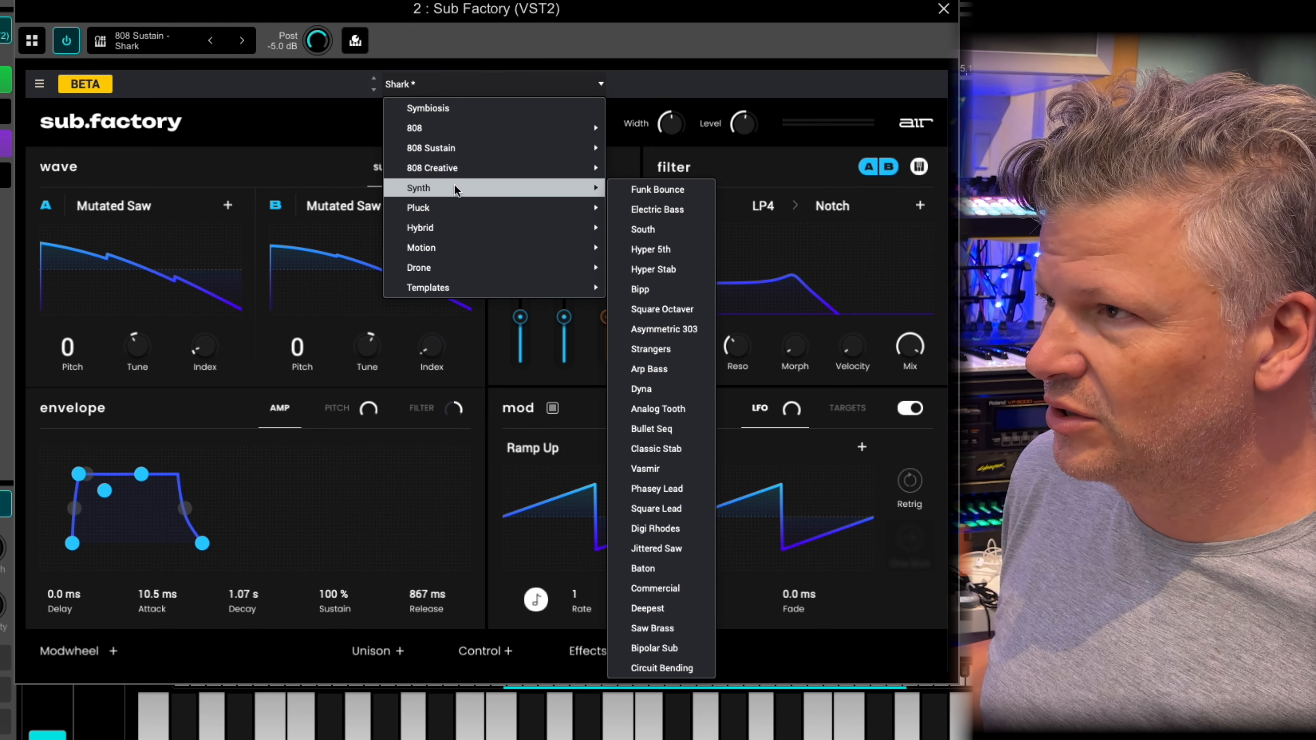
left_click(650, 209)
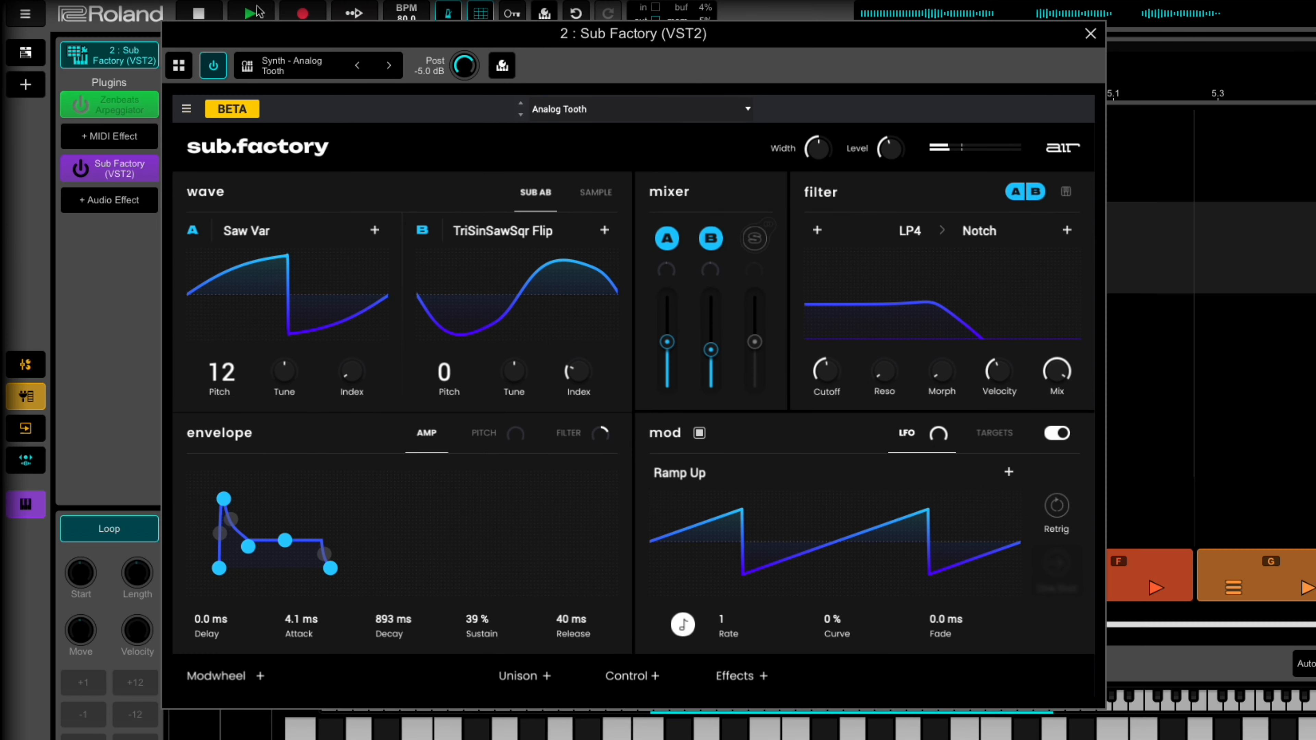
left_click(257, 11)
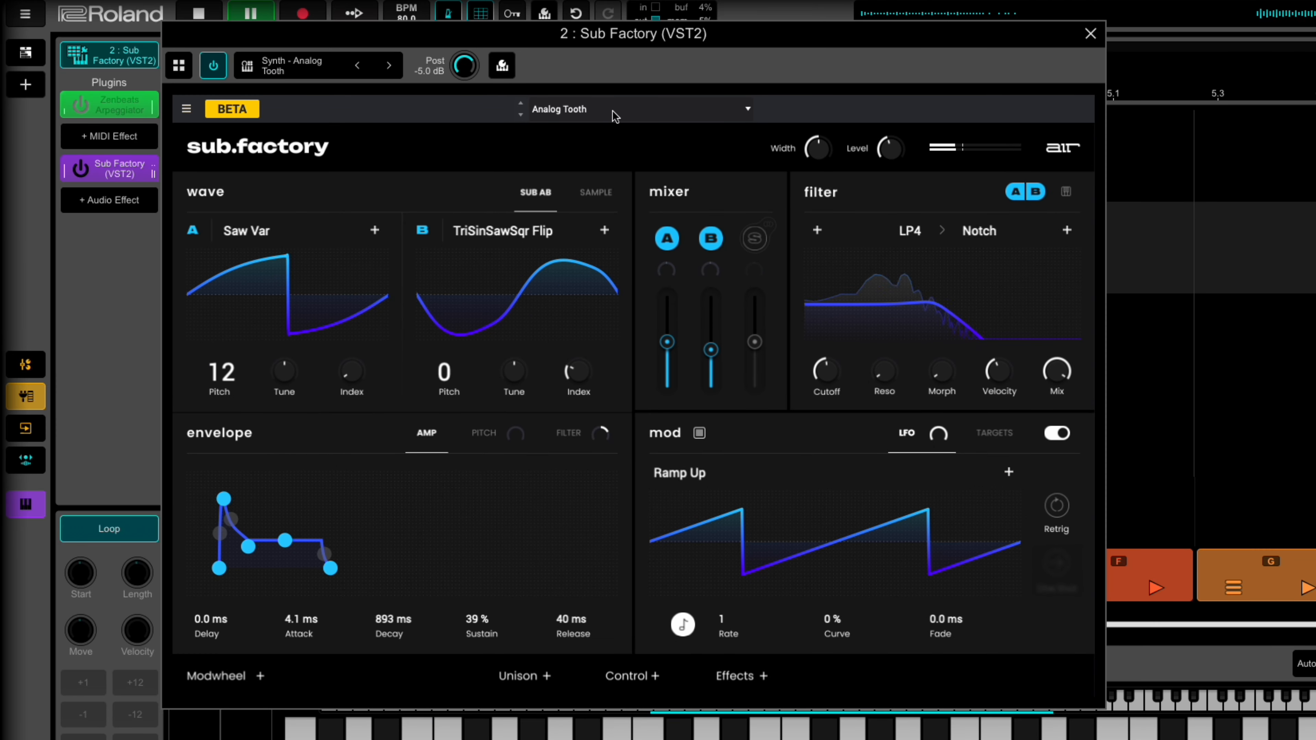
Audition the following Synth presets during playback: Bullet Seq, Classic Stab and Vasmir
left_click(520, 115)
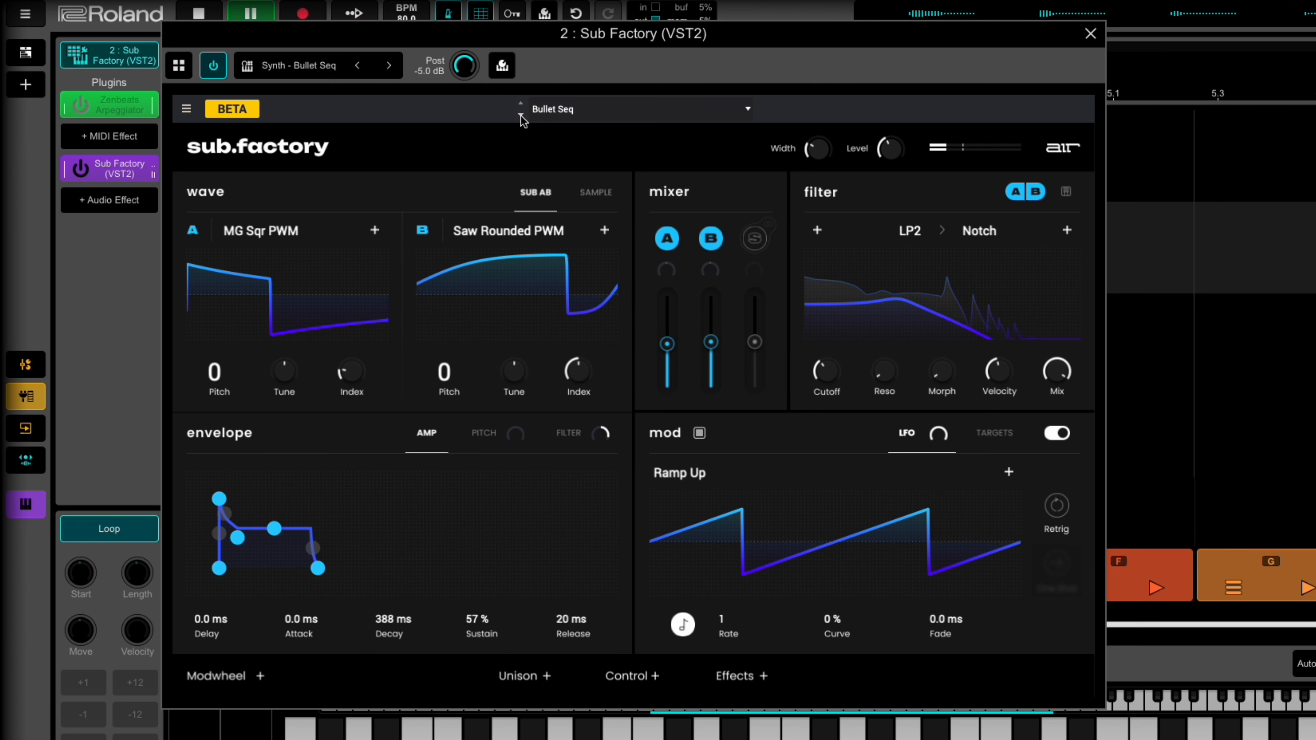
left_click(520, 115)
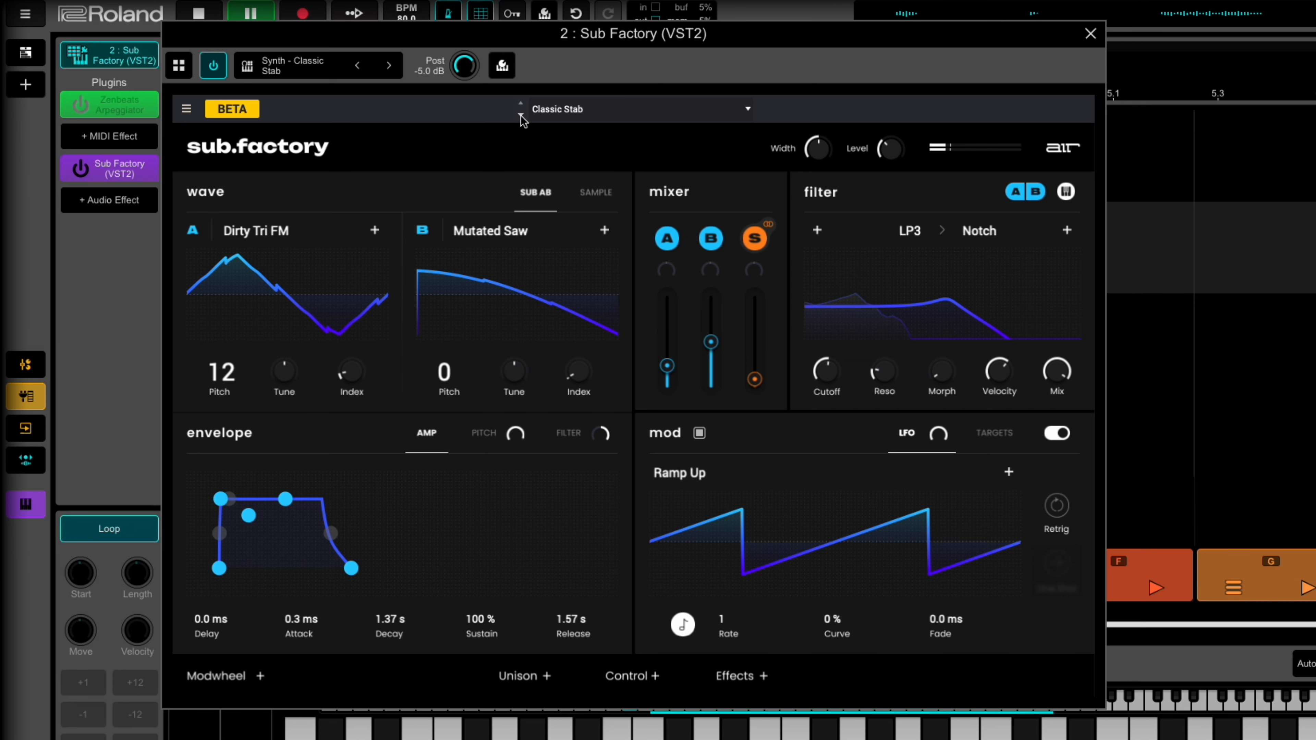
left_click(520, 115)
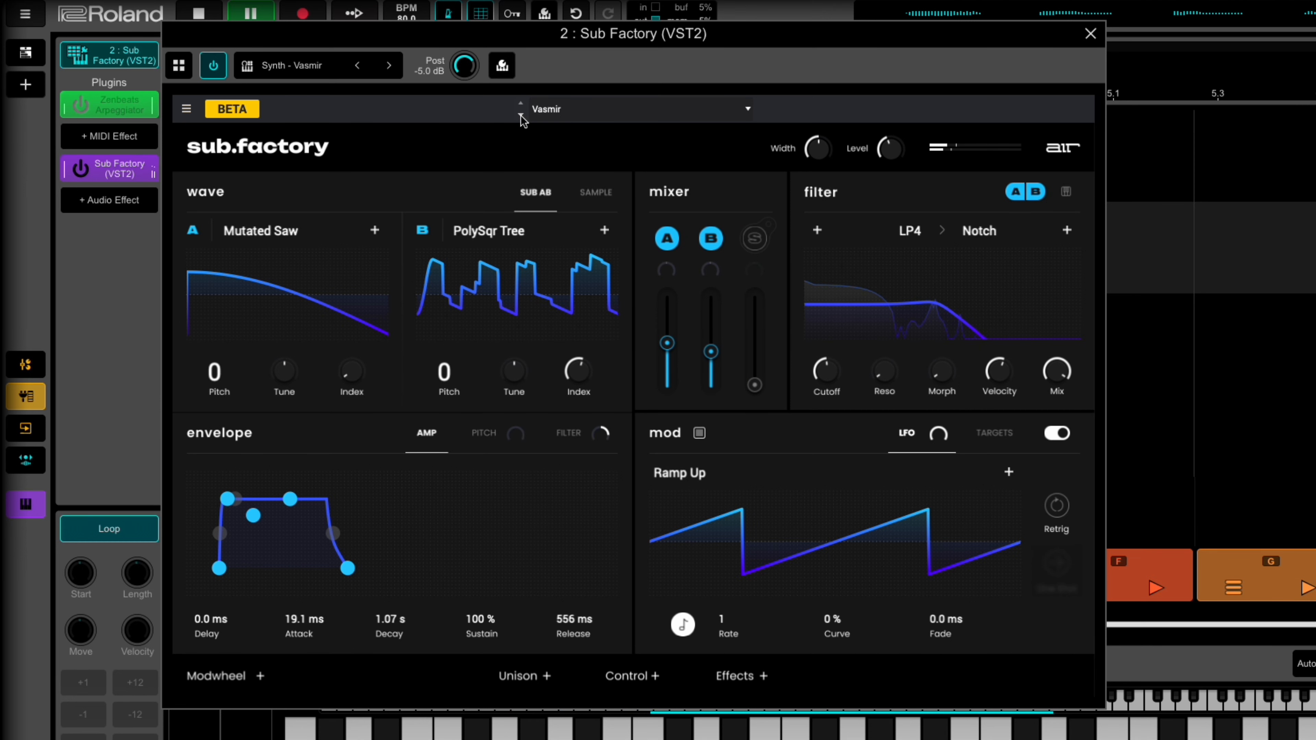